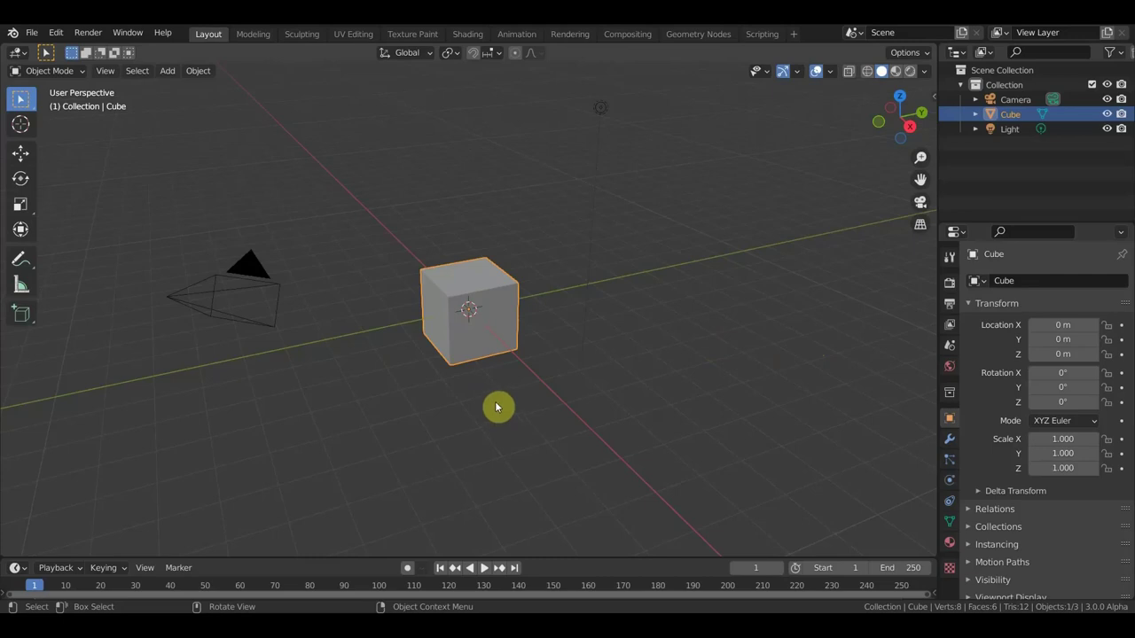
Delete the default cube, hide the camera and switch to front orthographic view.
key(Delete)
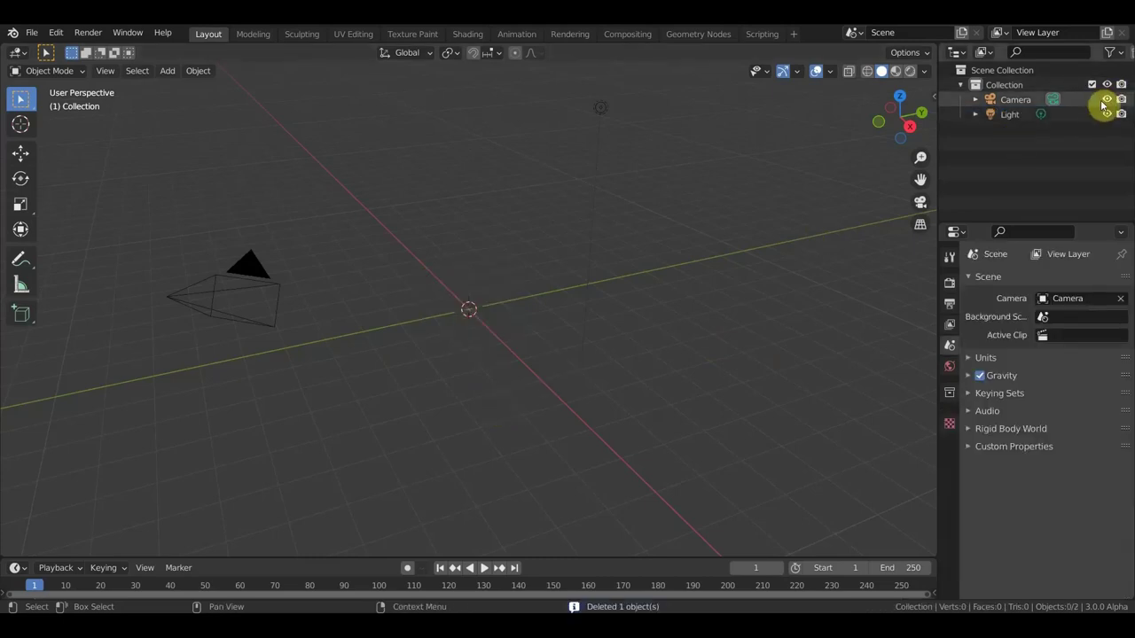
click(1105, 99)
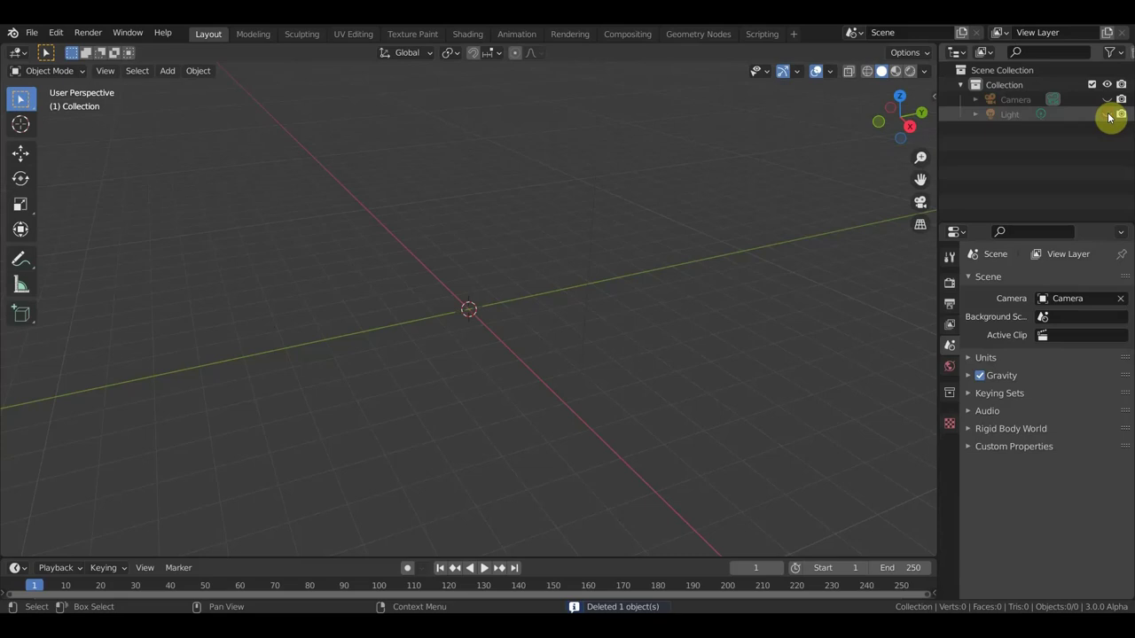
key(KP_1)
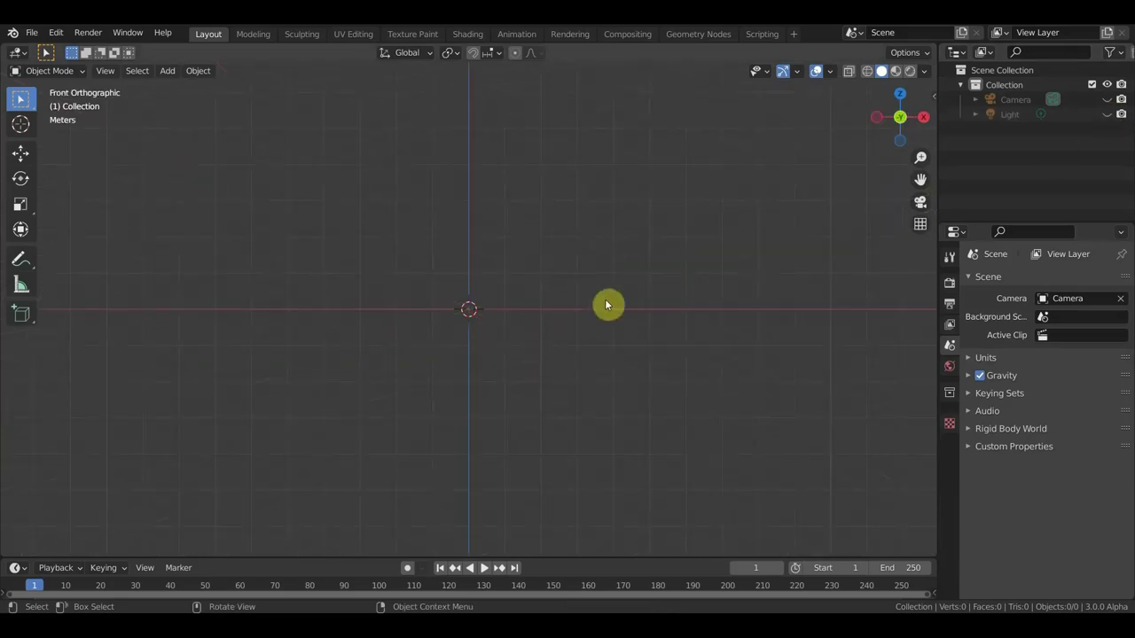
Import бляха.OBJ as a Wavefront model from the Desktop's ливси folder.
click(34, 33)
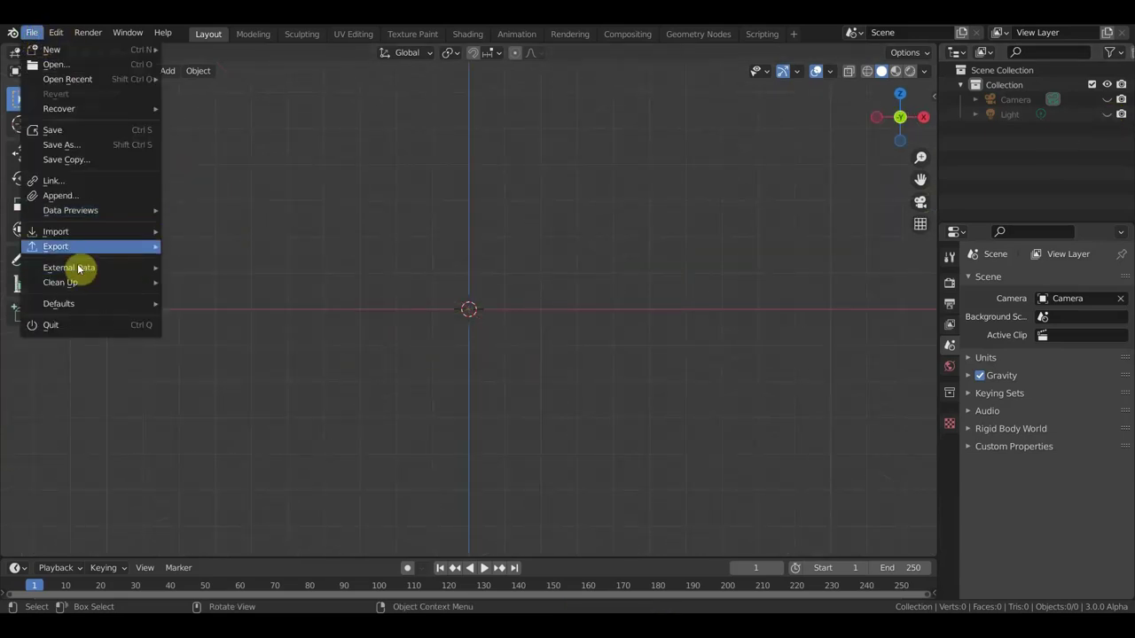
mouse_move(56, 231)
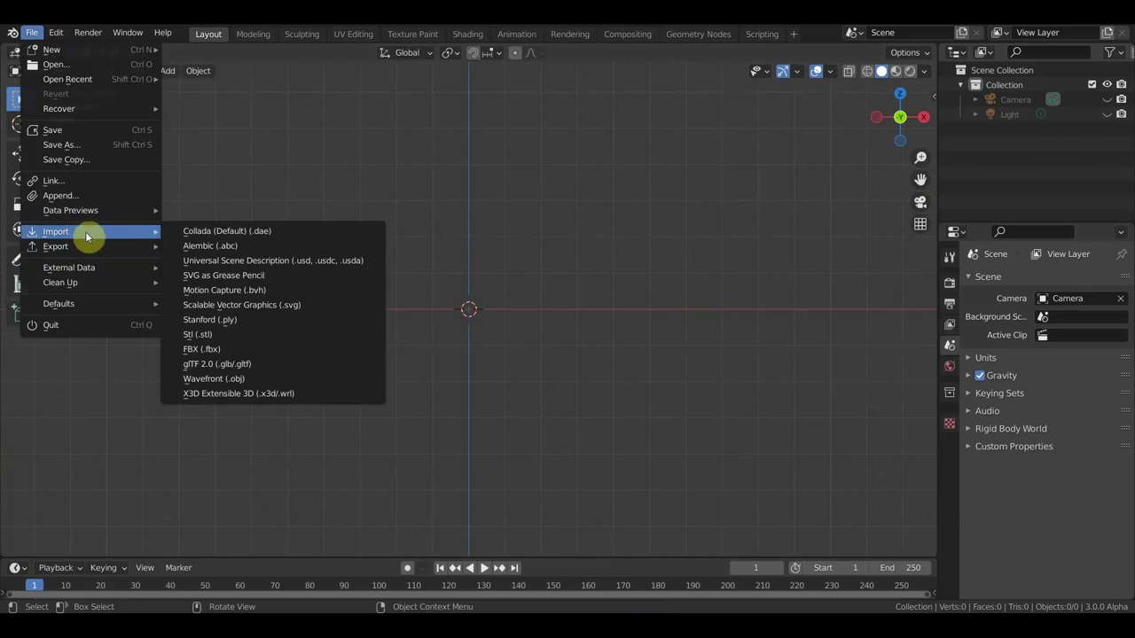
click(280, 378)
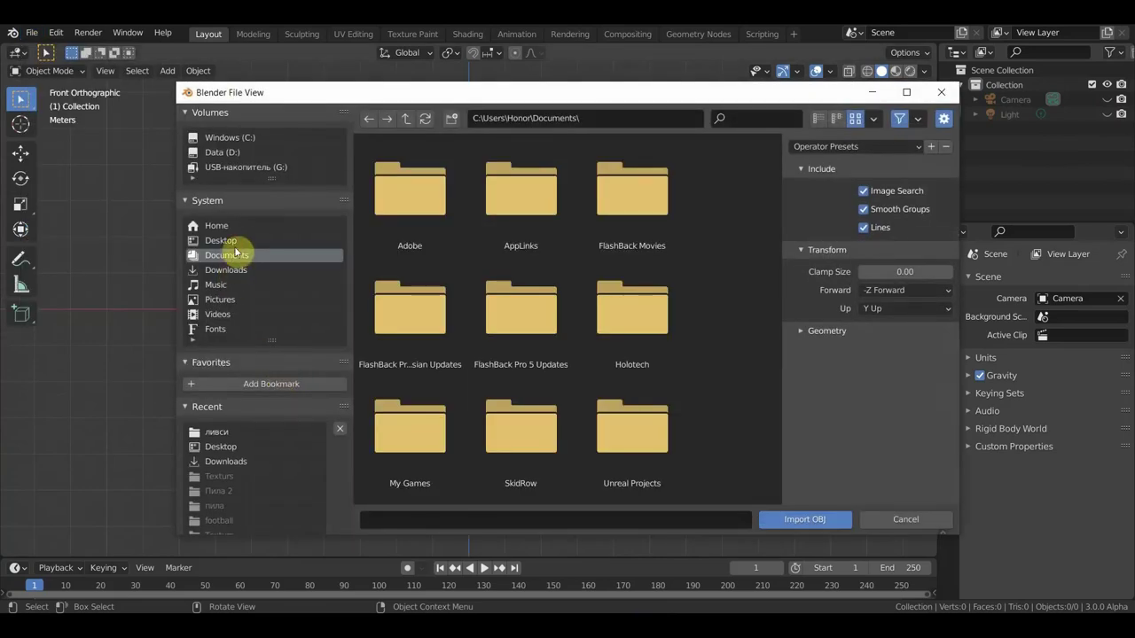
click(233, 242)
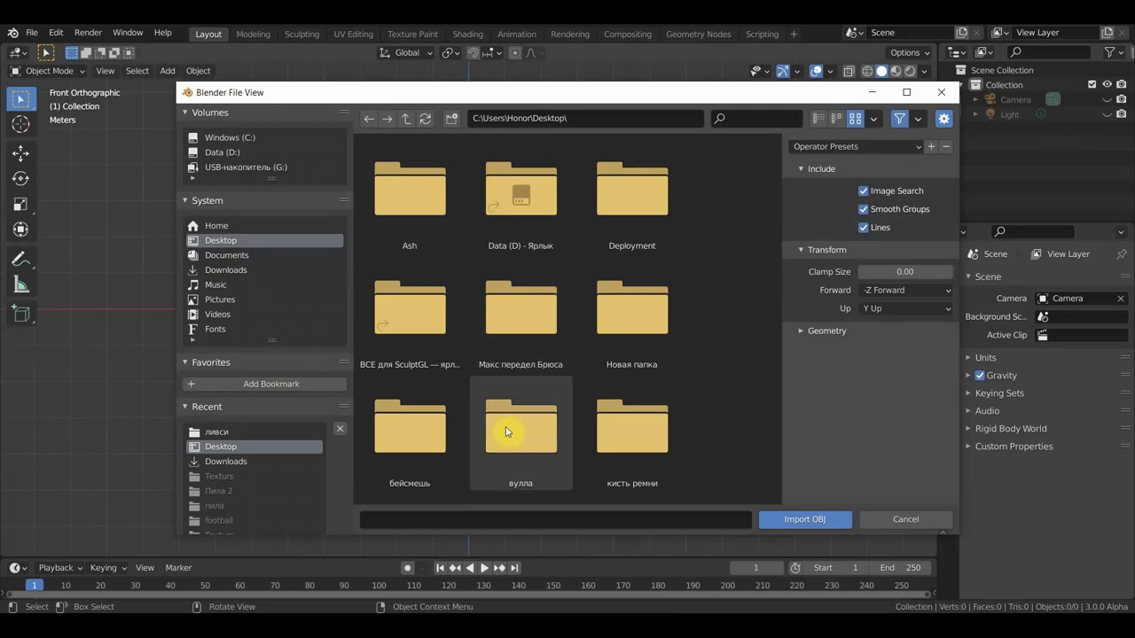
scroll(506, 427, down, 2)
scroll(553, 423, down, 2)
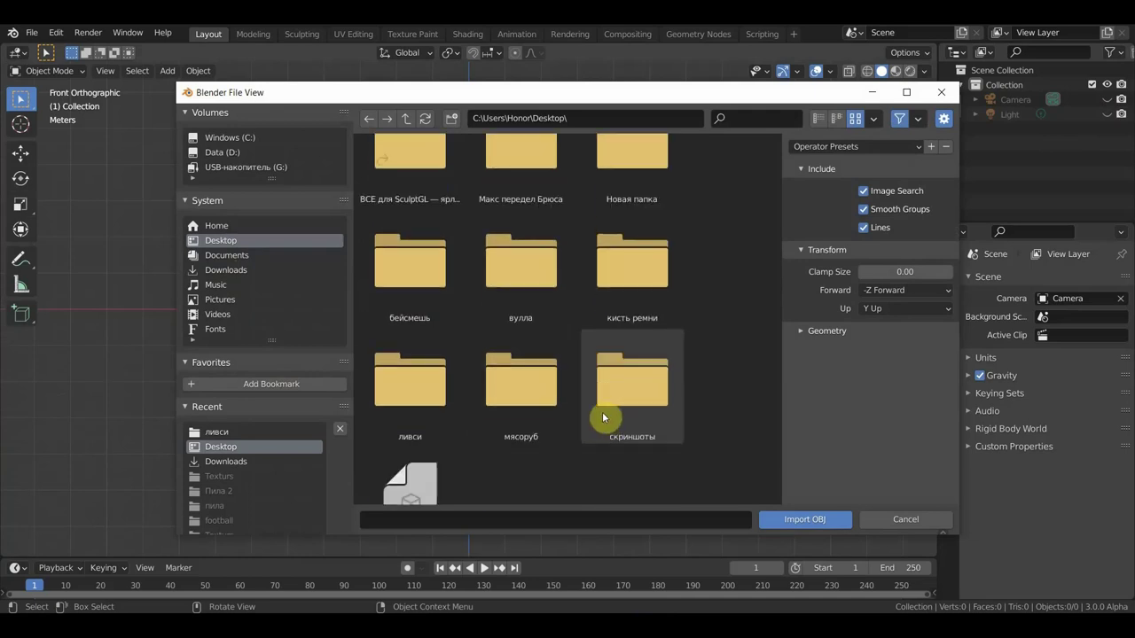
double_click(399, 386)
click(518, 248)
click(412, 244)
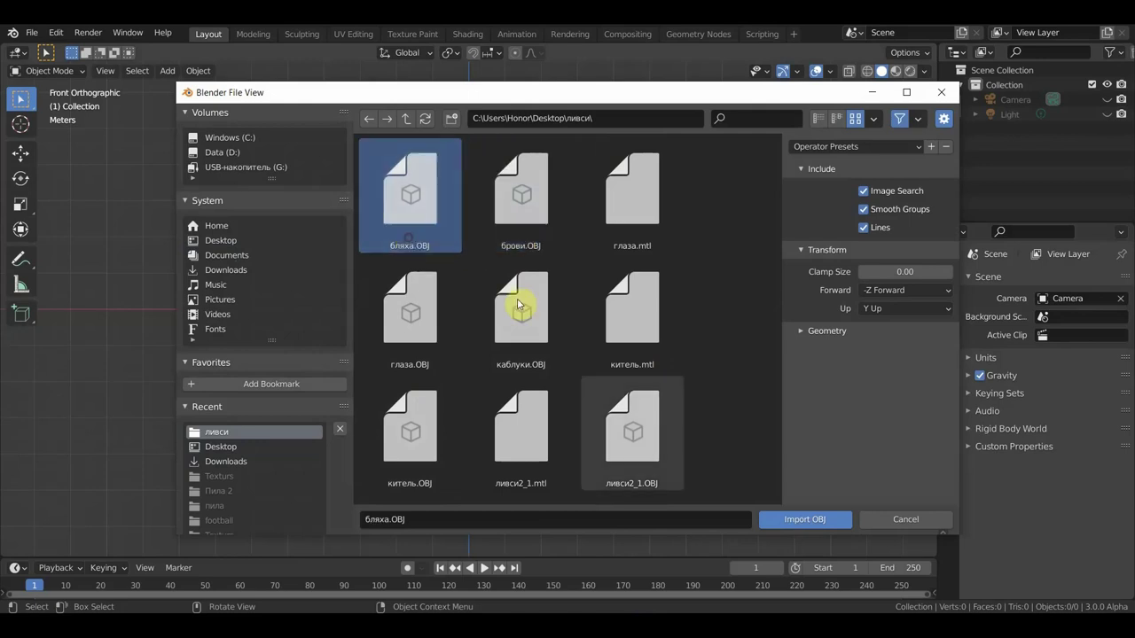
click(805, 521)
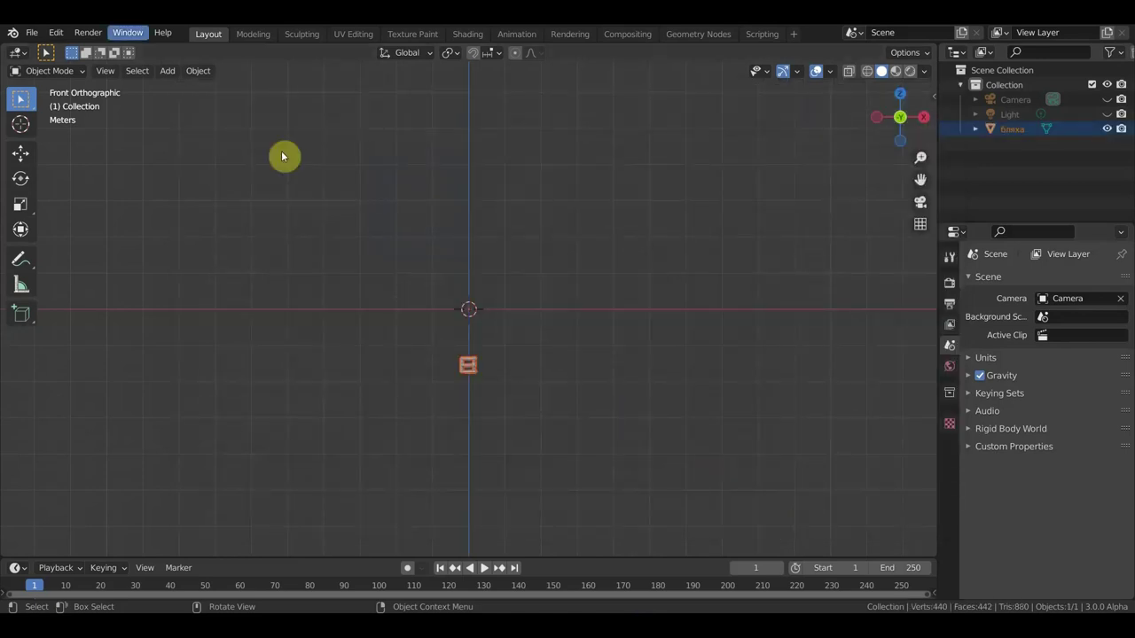
Import the брови.OBJ and глаза.OBJ Wavefront models.
click(40, 34)
mouse_move(56, 231)
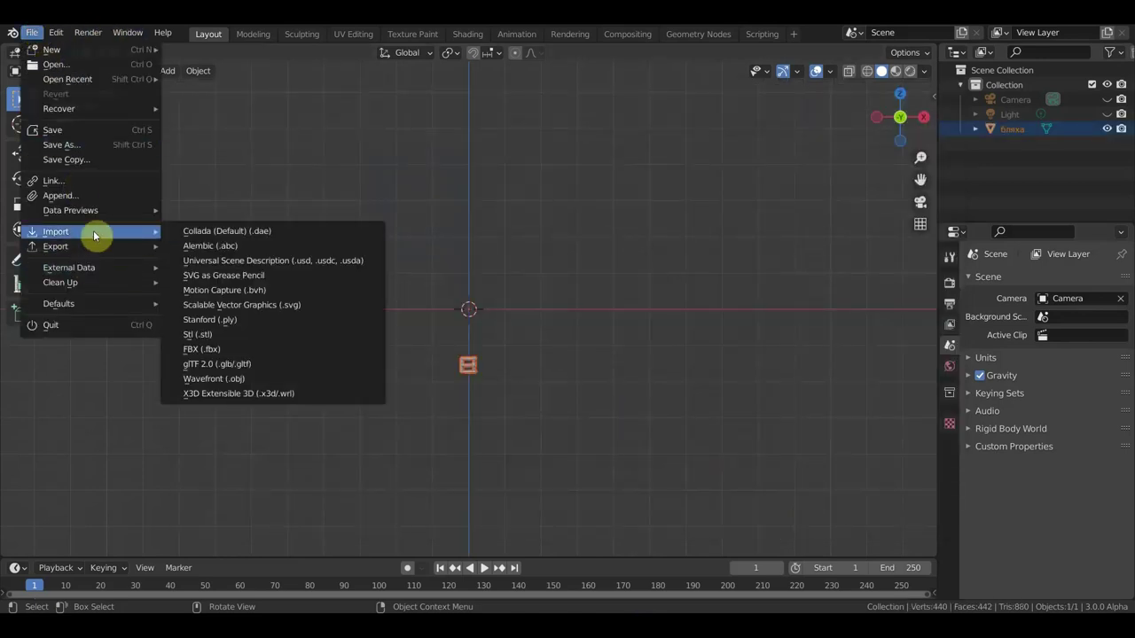
click(252, 380)
click(536, 217)
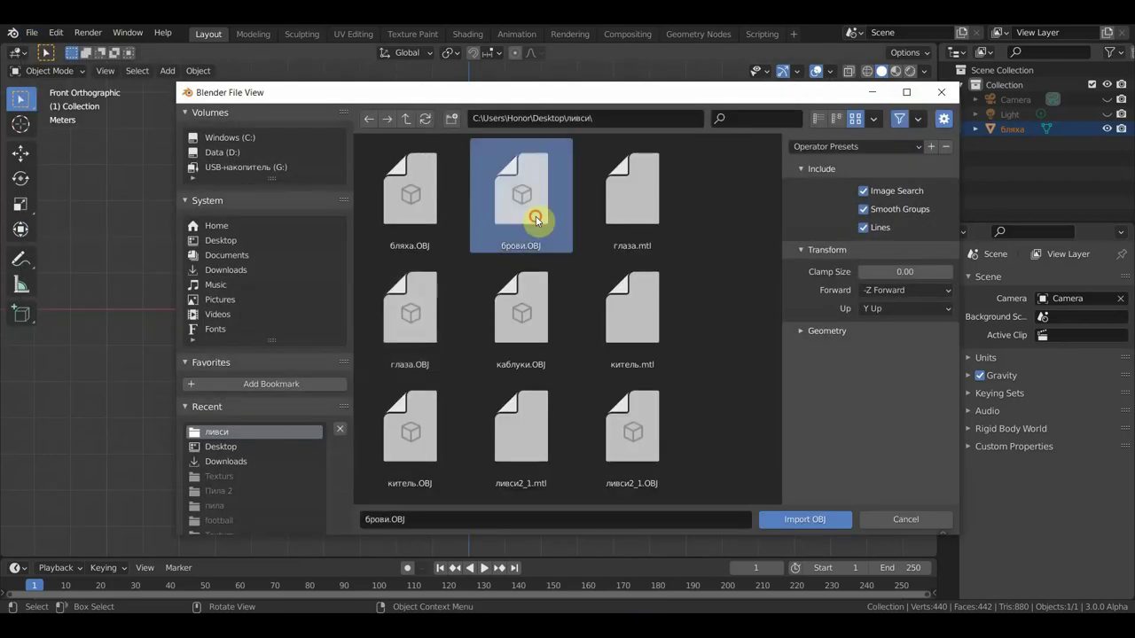
click(814, 526)
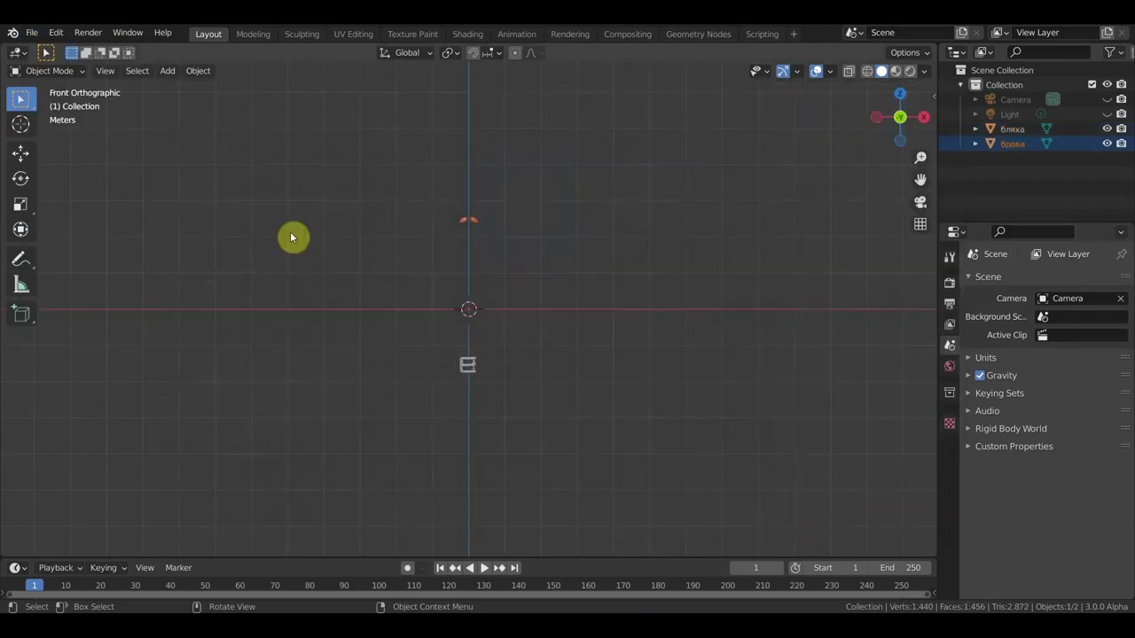
click(32, 33)
mouse_move(77, 232)
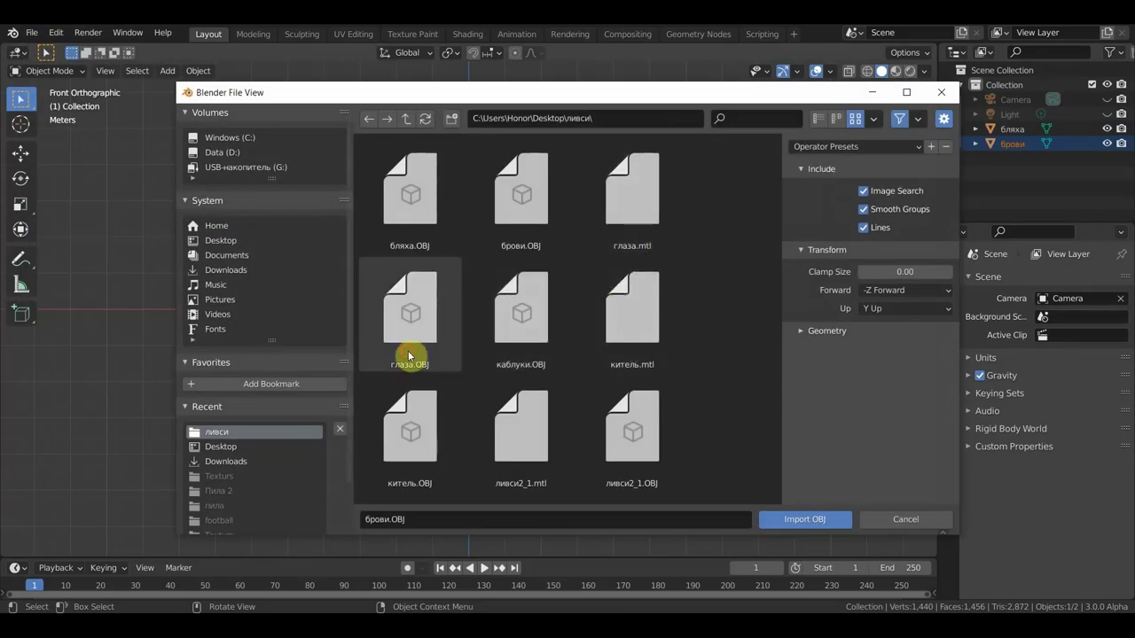
click(408, 356)
click(813, 518)
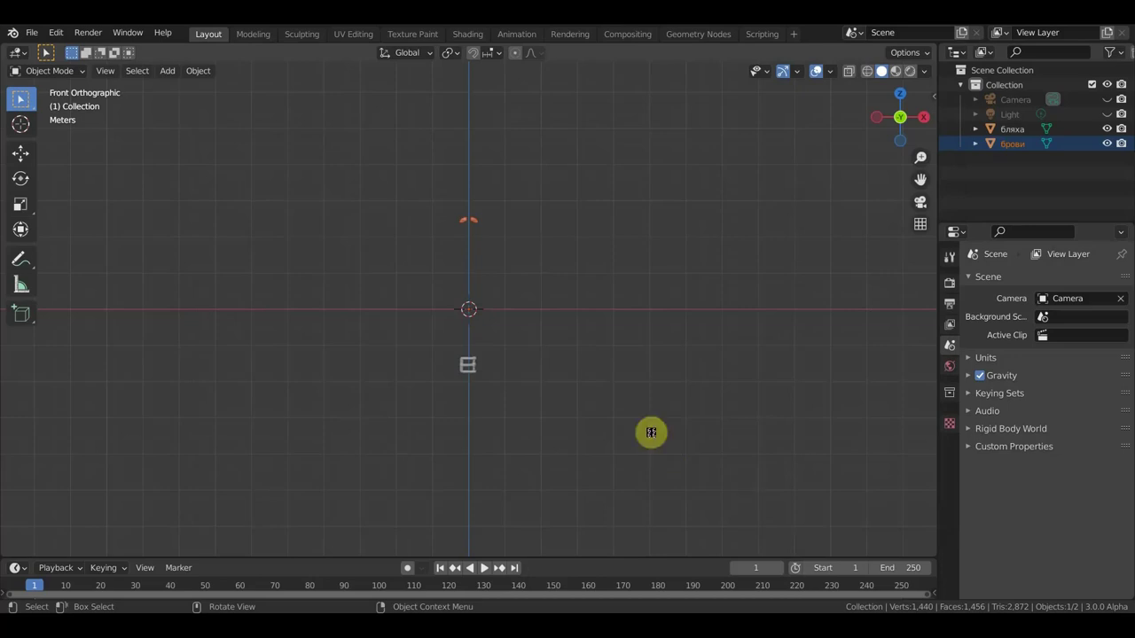
Import the каблуки.OBJ heels and китель.OBJ jacket models.
click(31, 33)
mouse_move(56, 231)
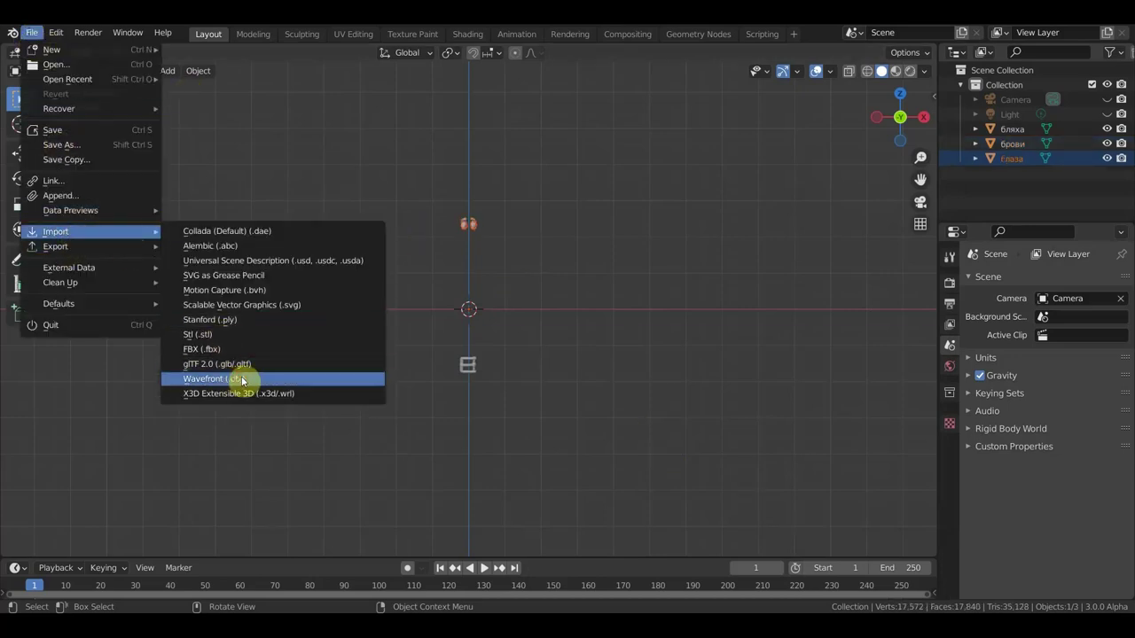
click(242, 381)
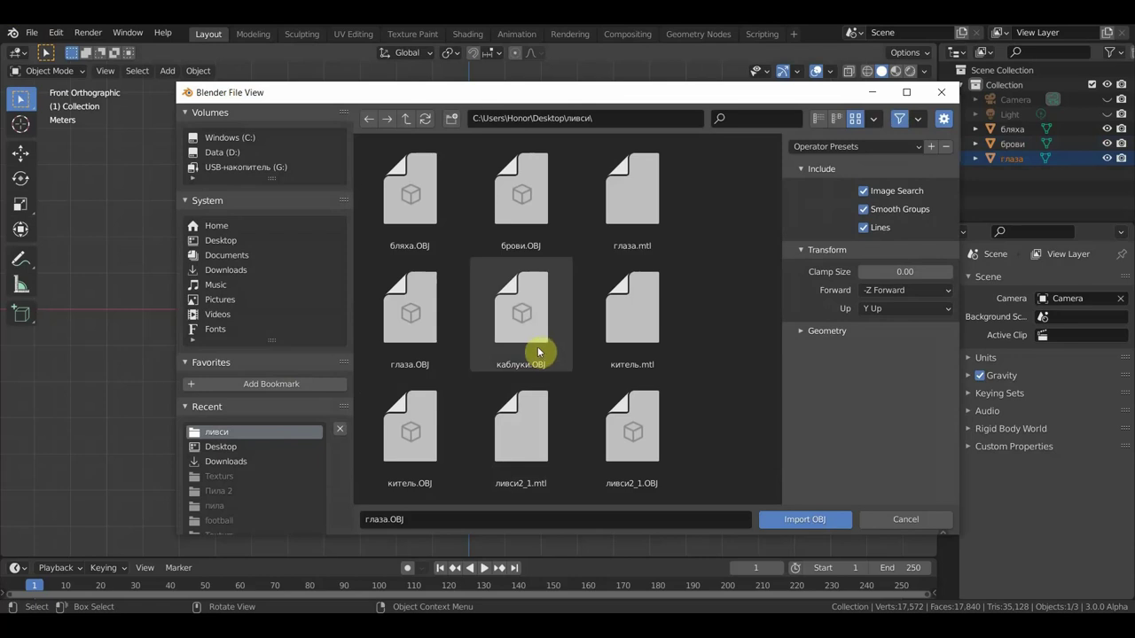
click(536, 351)
click(801, 519)
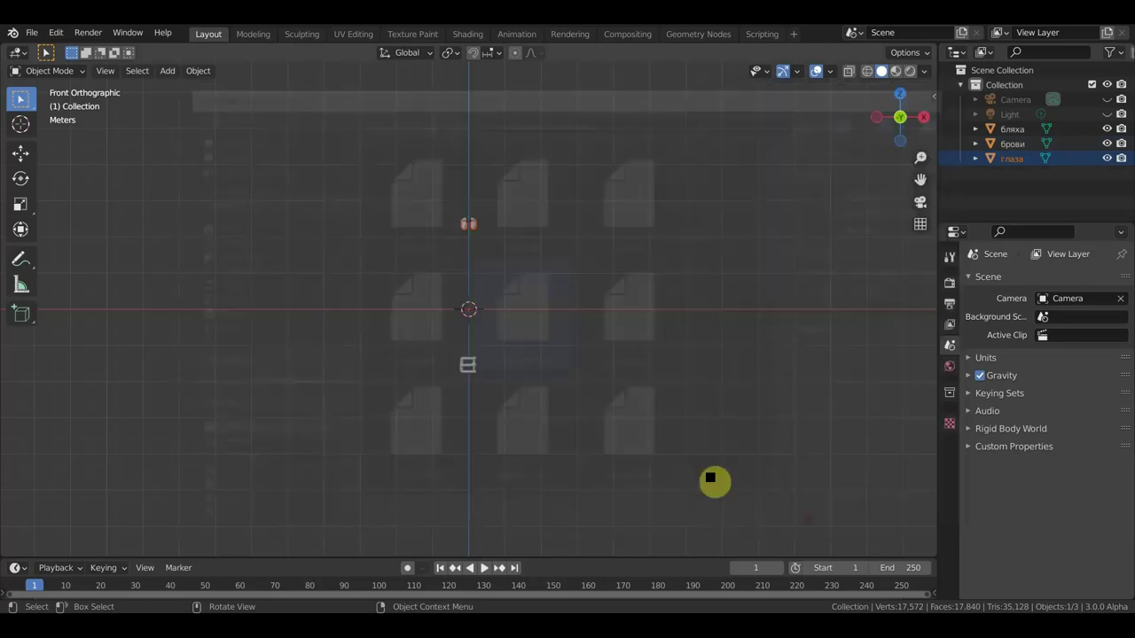
click(31, 33)
mouse_move(59, 108)
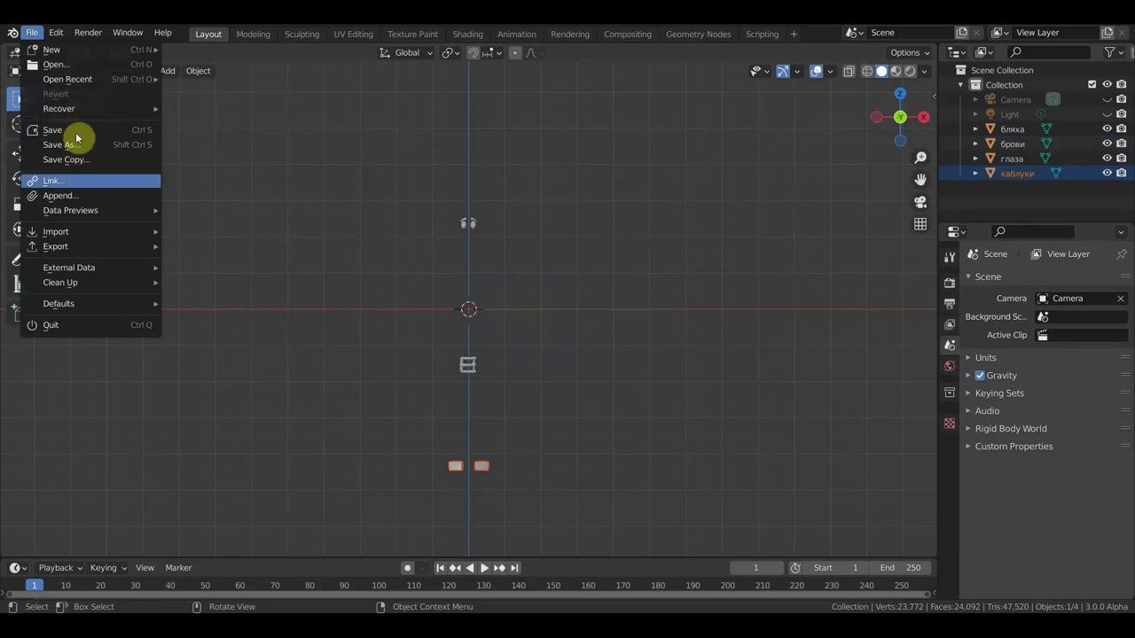
mouse_move(56, 232)
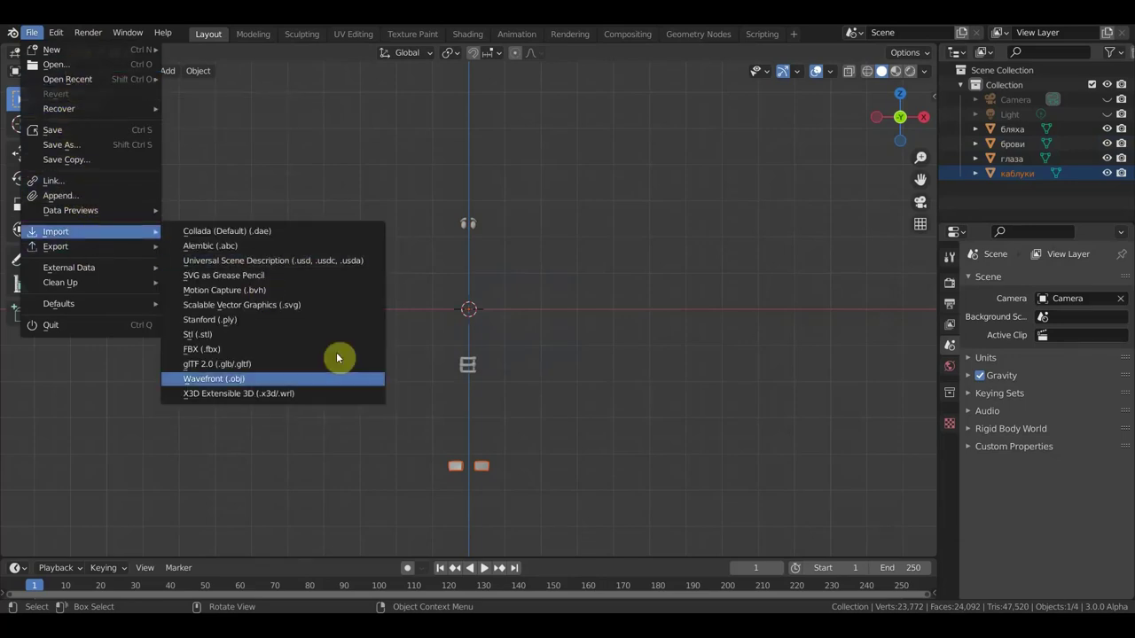
click(325, 383)
scroll(547, 372, down, 3)
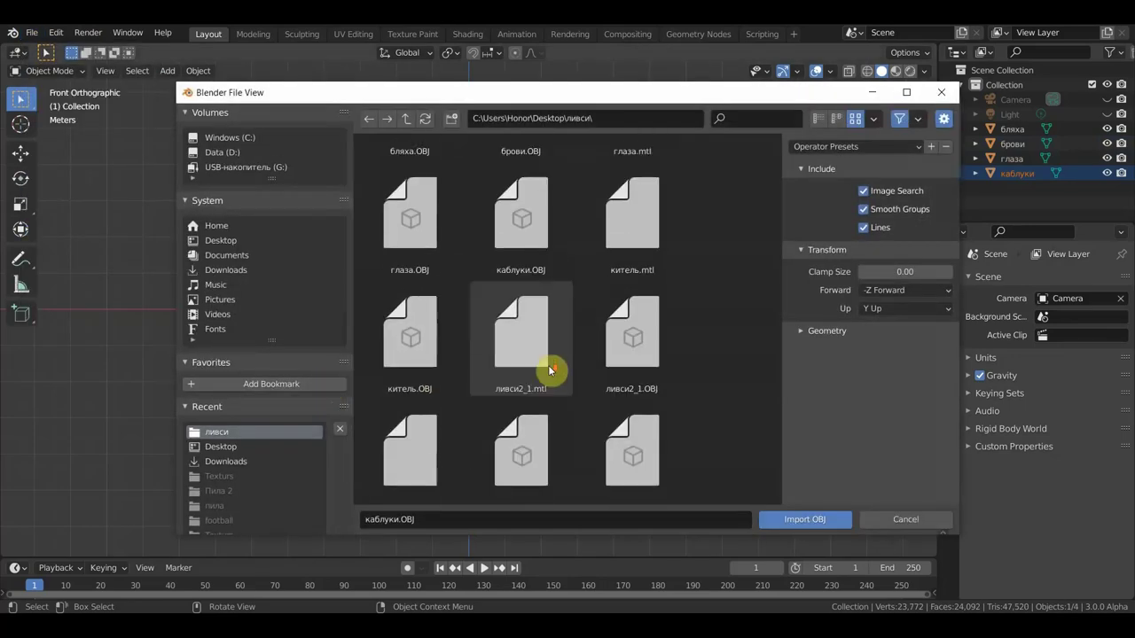
scroll(624, 365, down, 1)
click(420, 337)
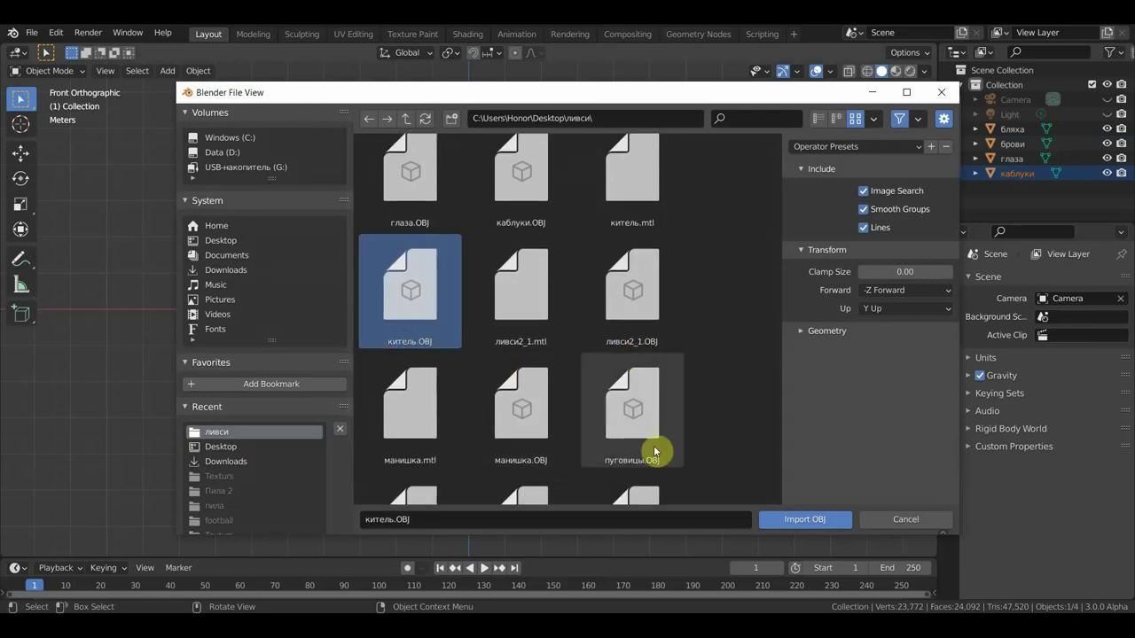
click(808, 520)
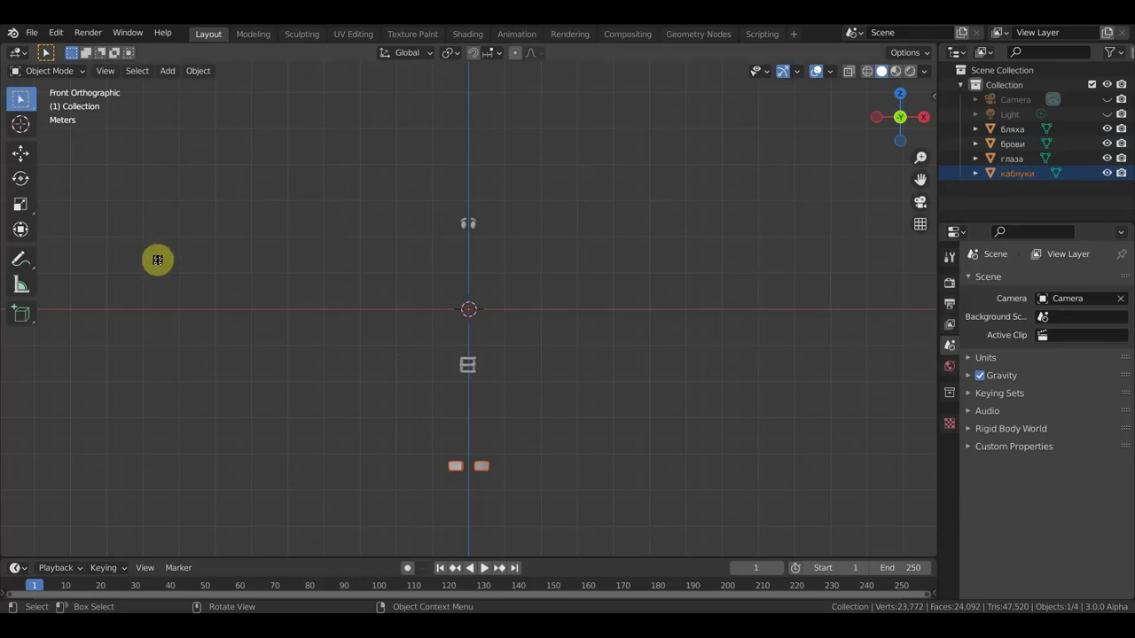
Import the манишка.OBJ shirt-front model.
scroll(159, 233, up, 1)
scroll(159, 234, up, 1)
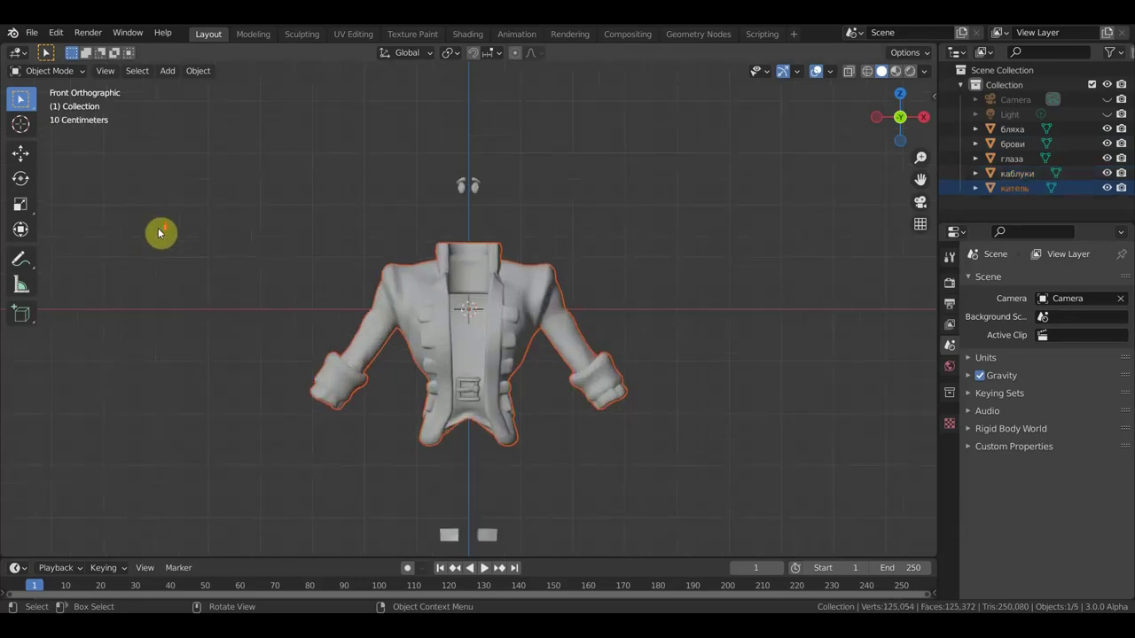
scroll(161, 231, down, 3)
click(31, 33)
mouse_move(56, 231)
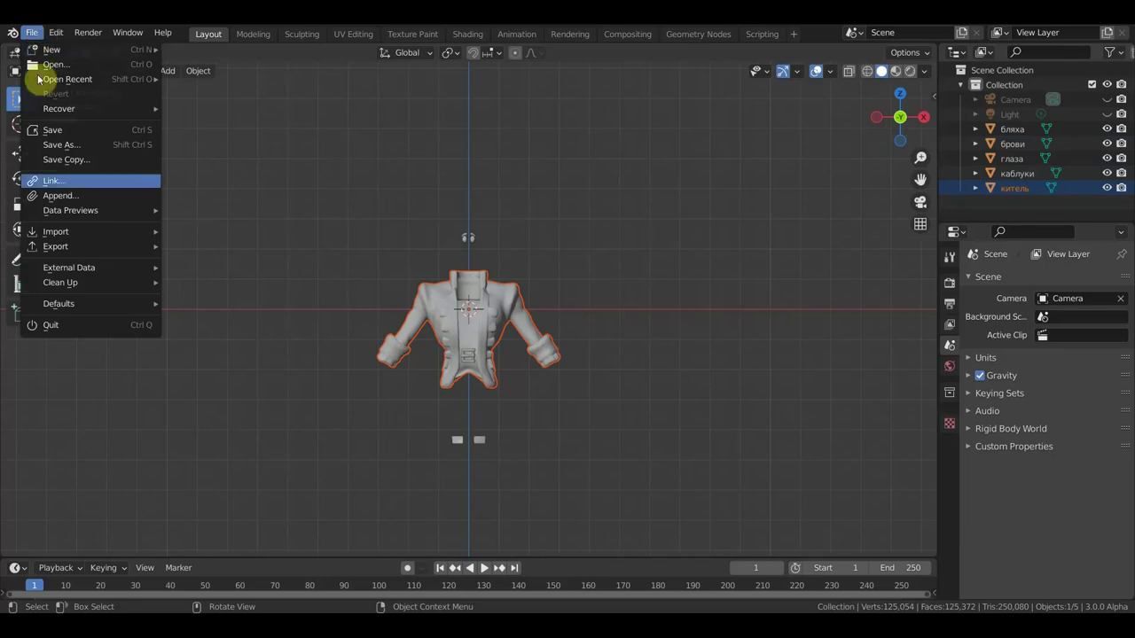
click(284, 379)
scroll(506, 375, down, 2)
scroll(519, 373, down, 2)
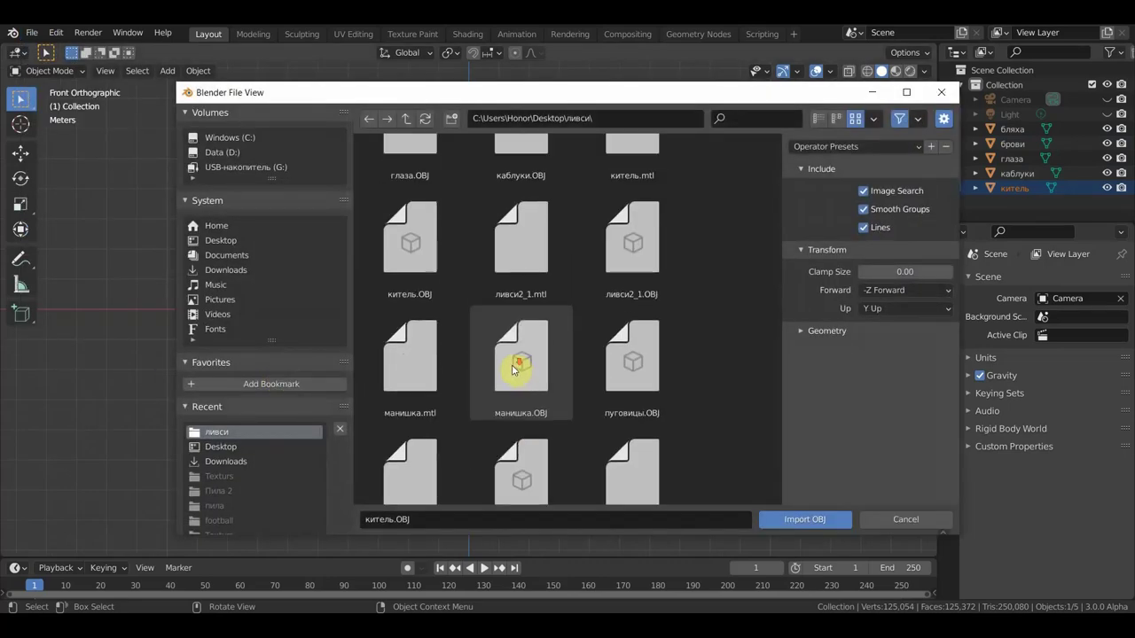
scroll(513, 366, down, 1)
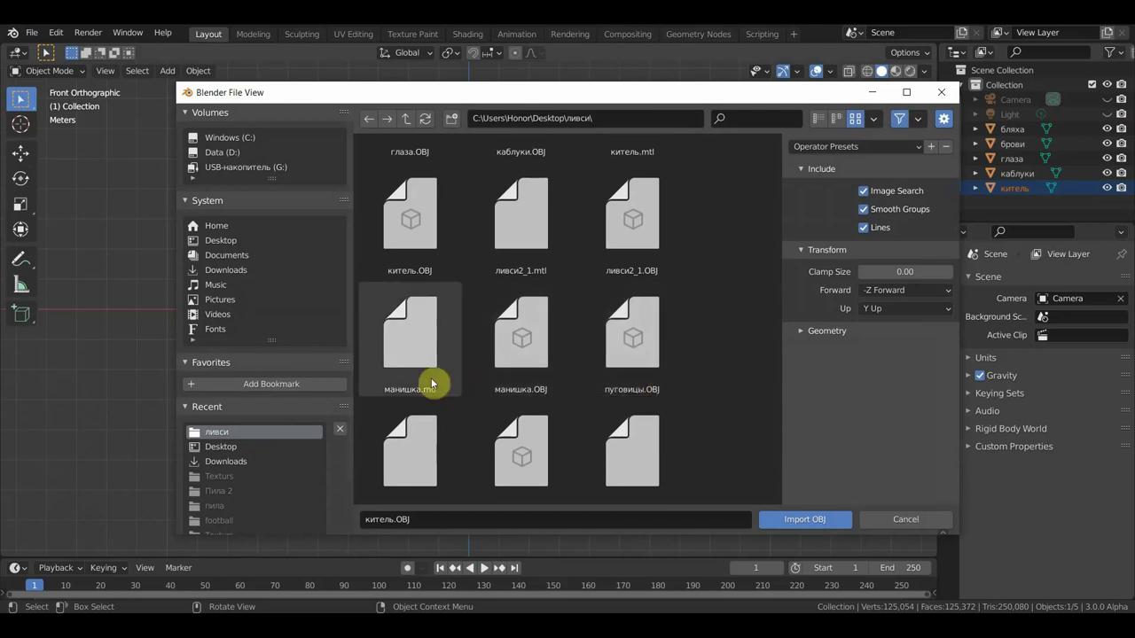
click(519, 381)
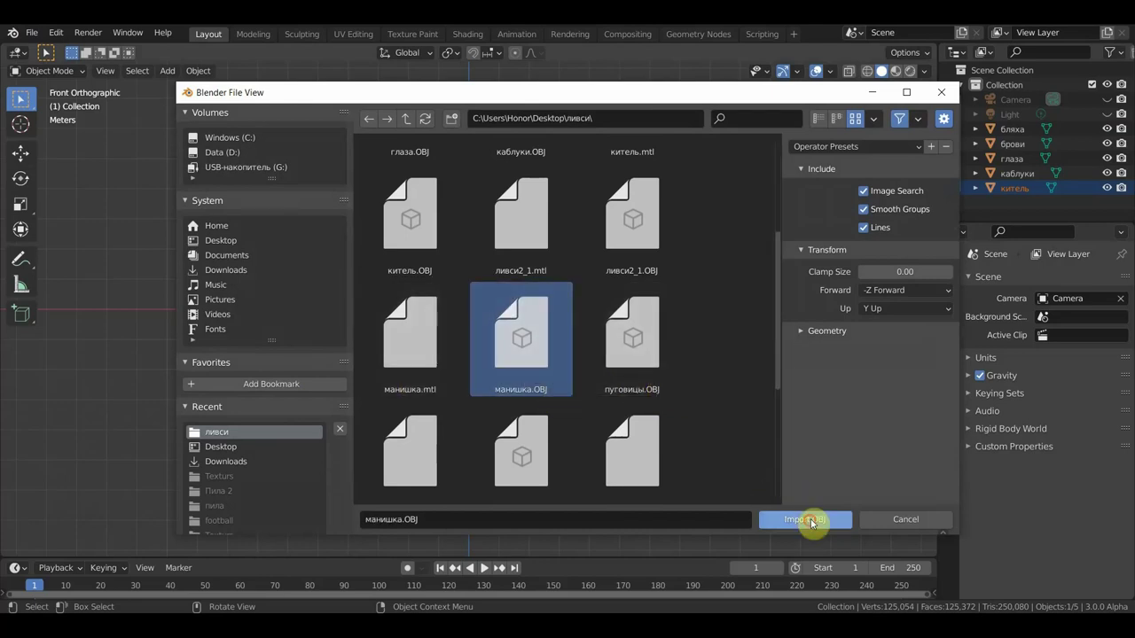
click(810, 521)
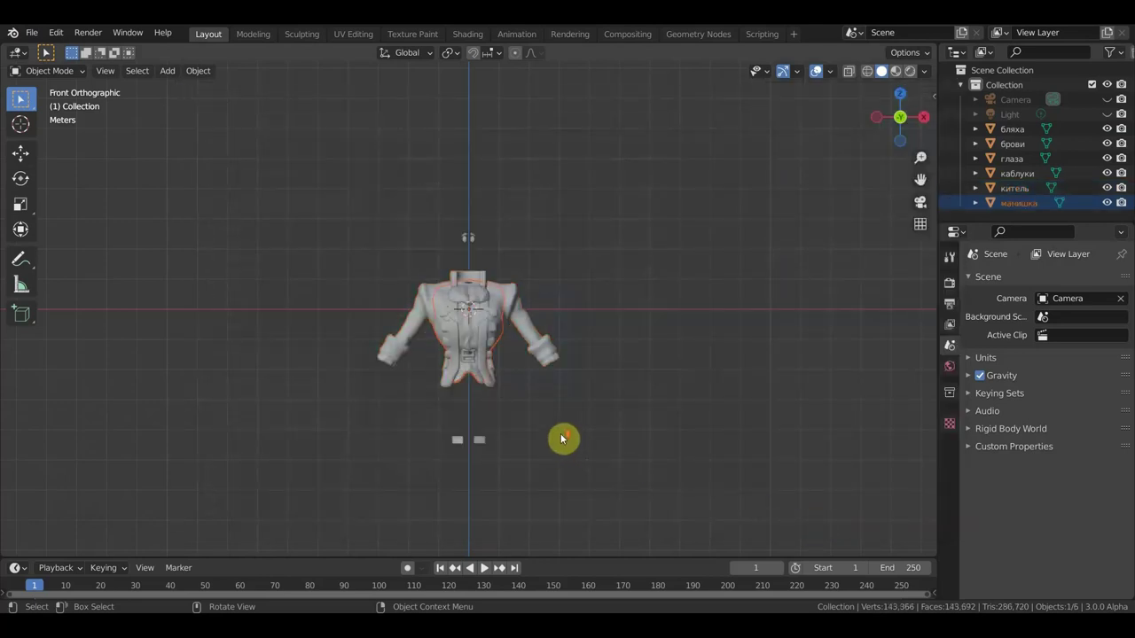
Import the пуговицы.OBJ buttons model onto the jacket front.
scroll(563, 438, up, 8)
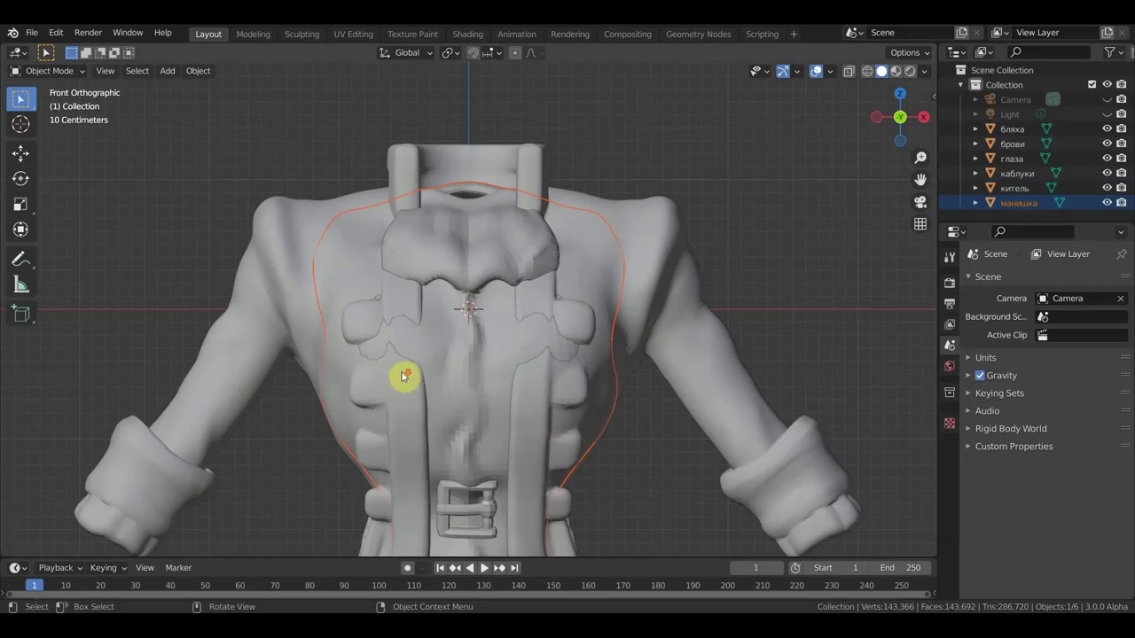
scroll(402, 376, down, 5)
click(32, 33)
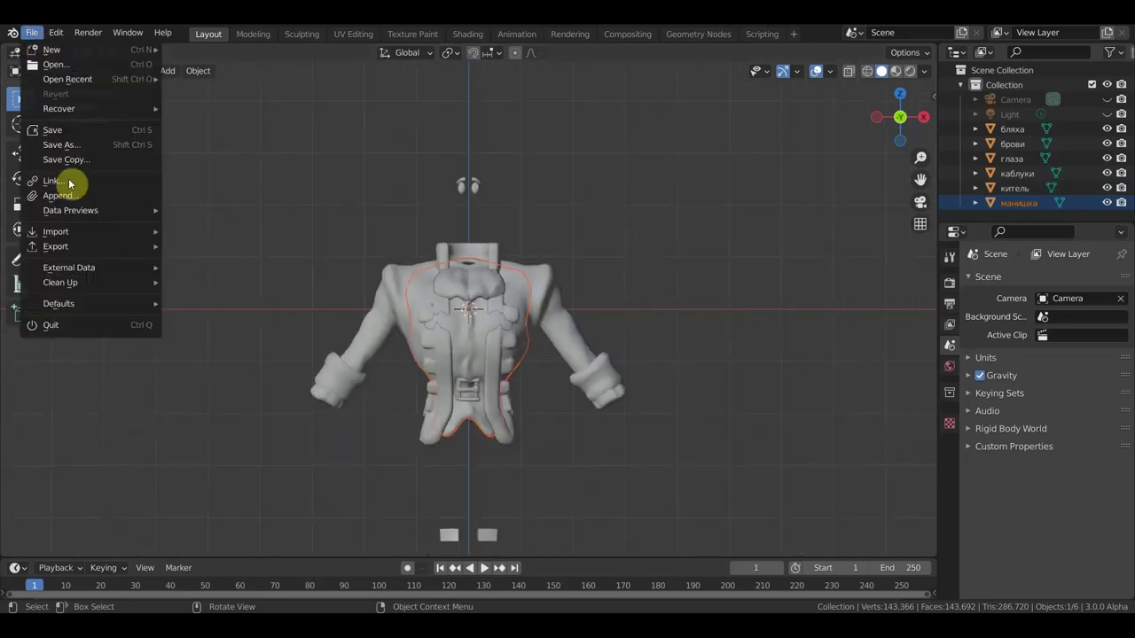
mouse_move(55, 232)
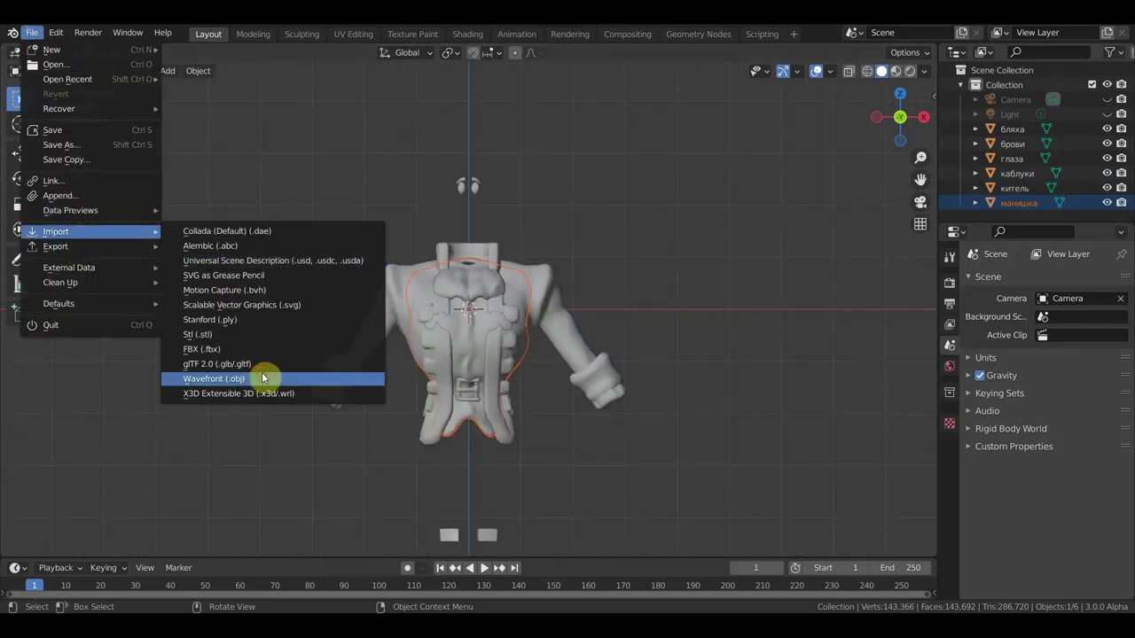
click(262, 379)
scroll(572, 429, down, 3)
scroll(620, 408, down, 3)
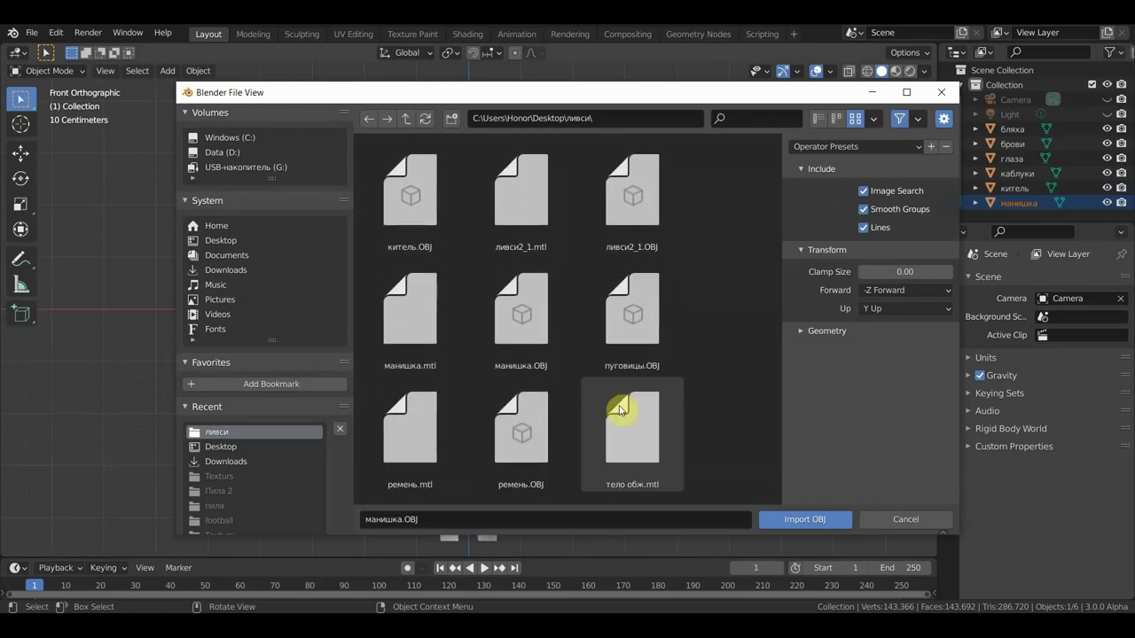
click(641, 375)
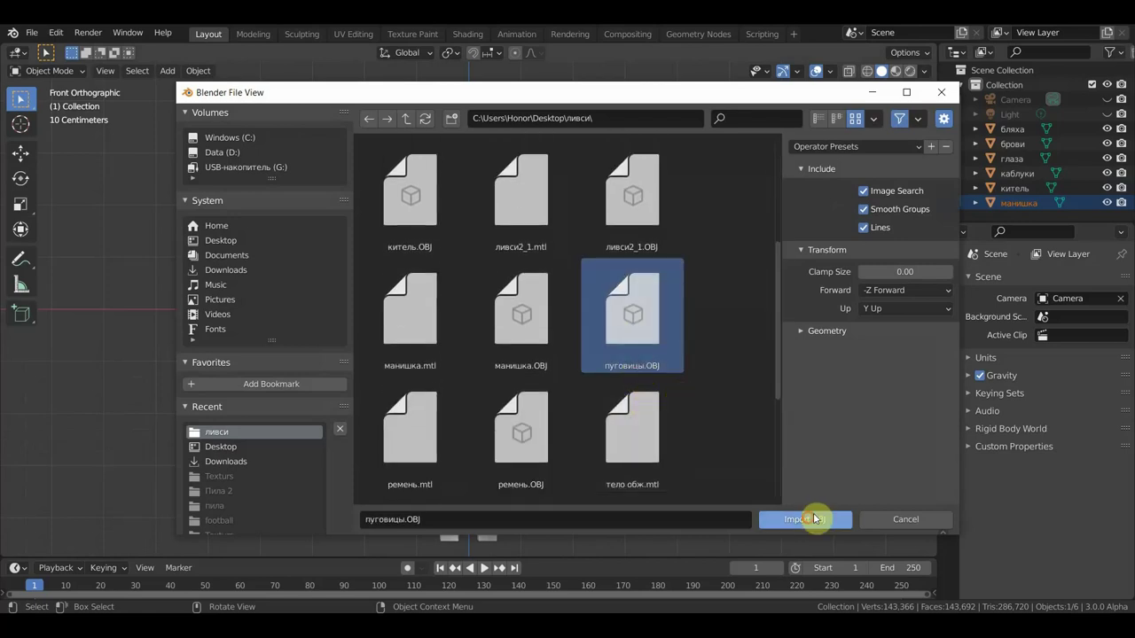
click(805, 519)
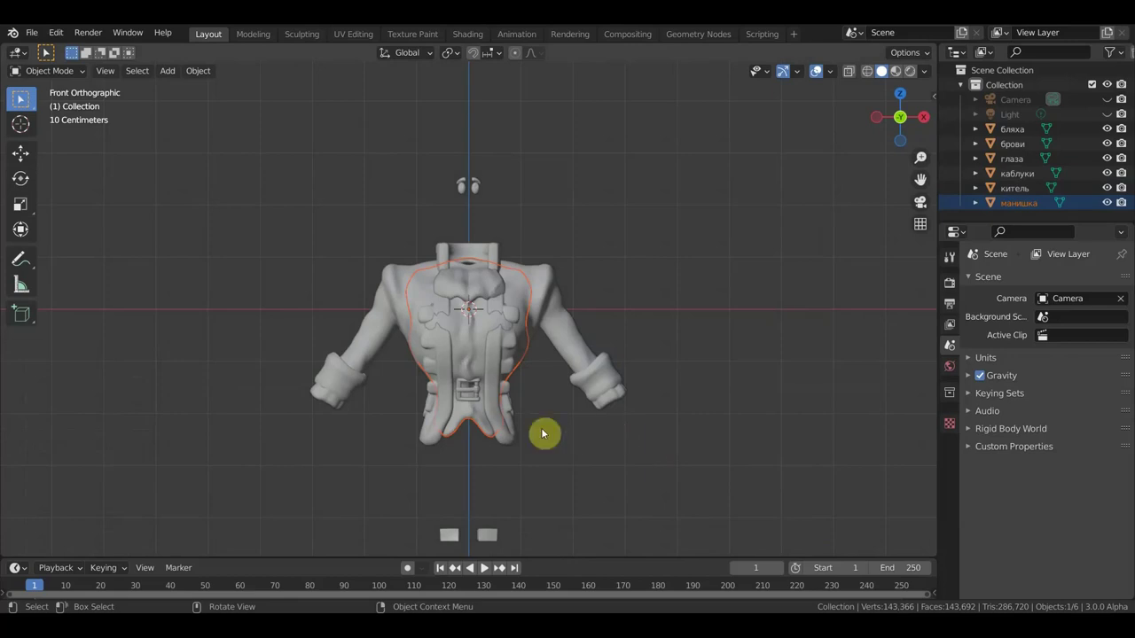
scroll(543, 433, up, 1)
scroll(542, 433, up, 2)
scroll(539, 433, down, 4)
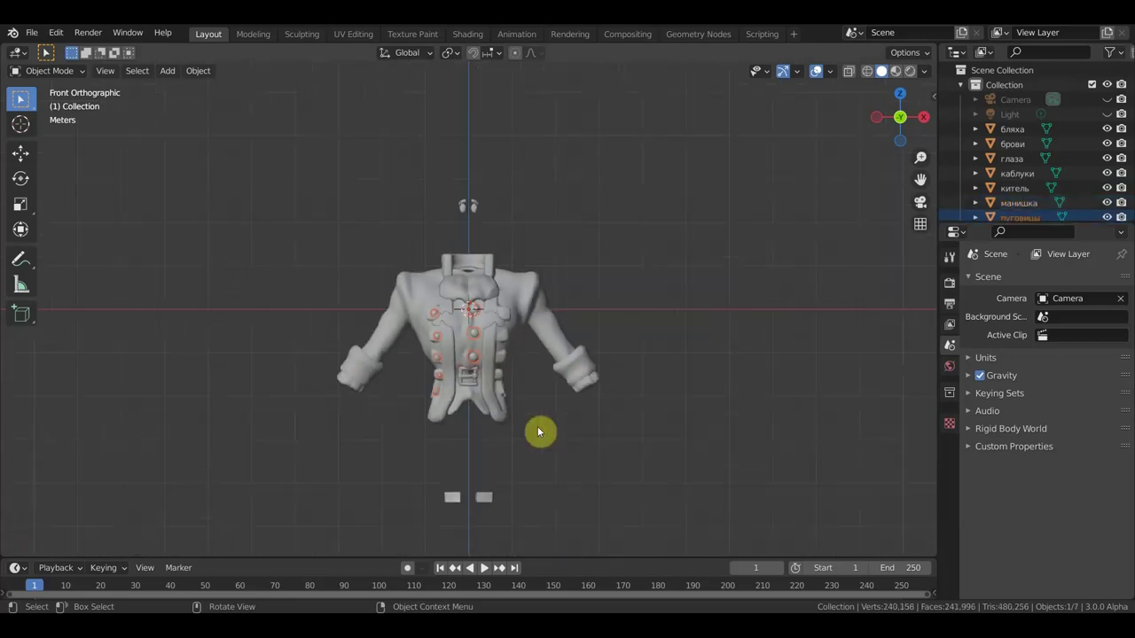
Import the ремень.OBJ belt model.
click(32, 33)
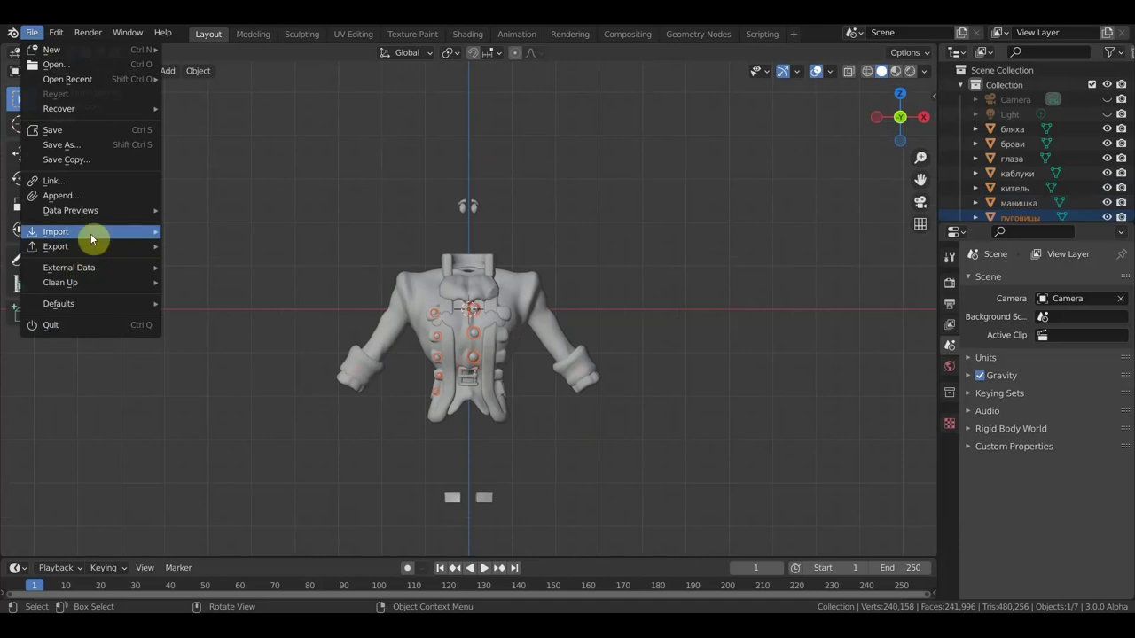
click(293, 379)
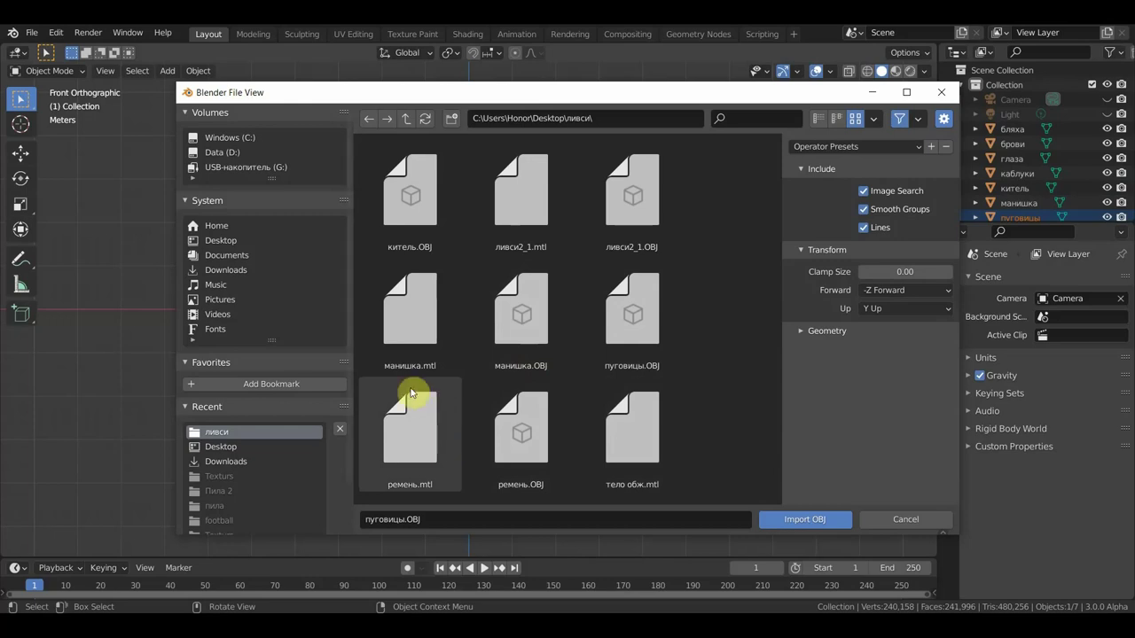
scroll(410, 392, down, 5)
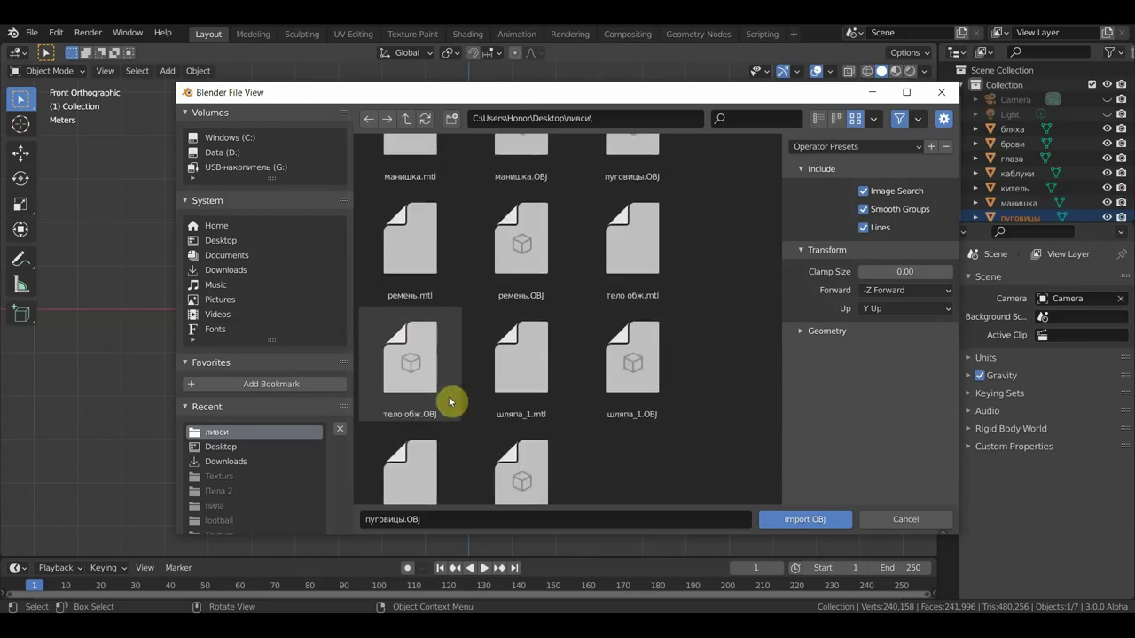
click(508, 290)
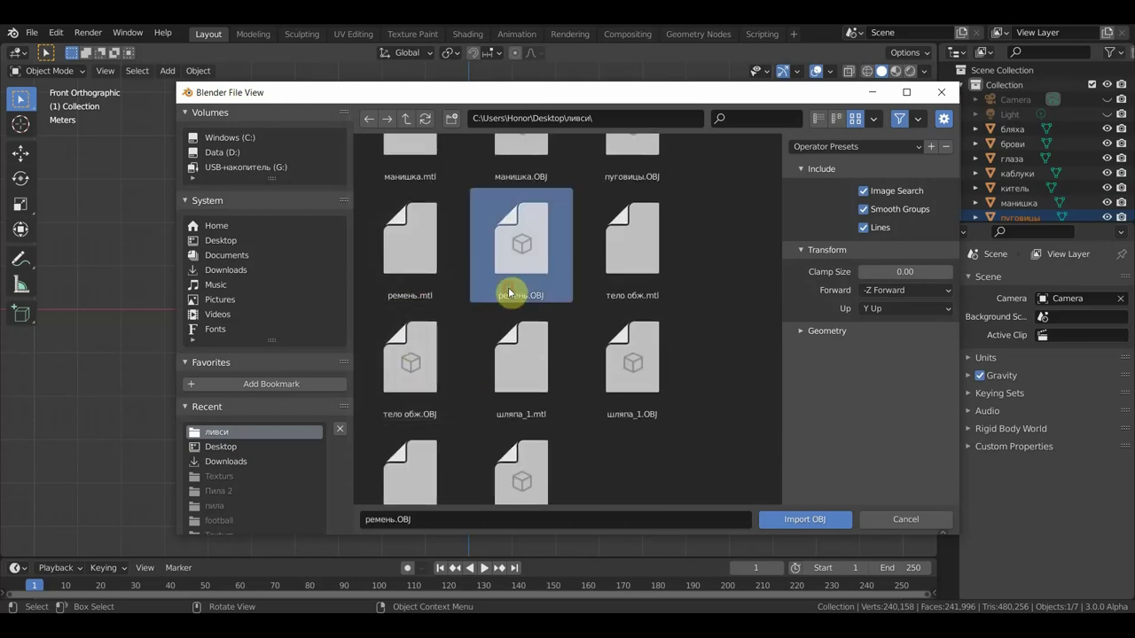
click(822, 525)
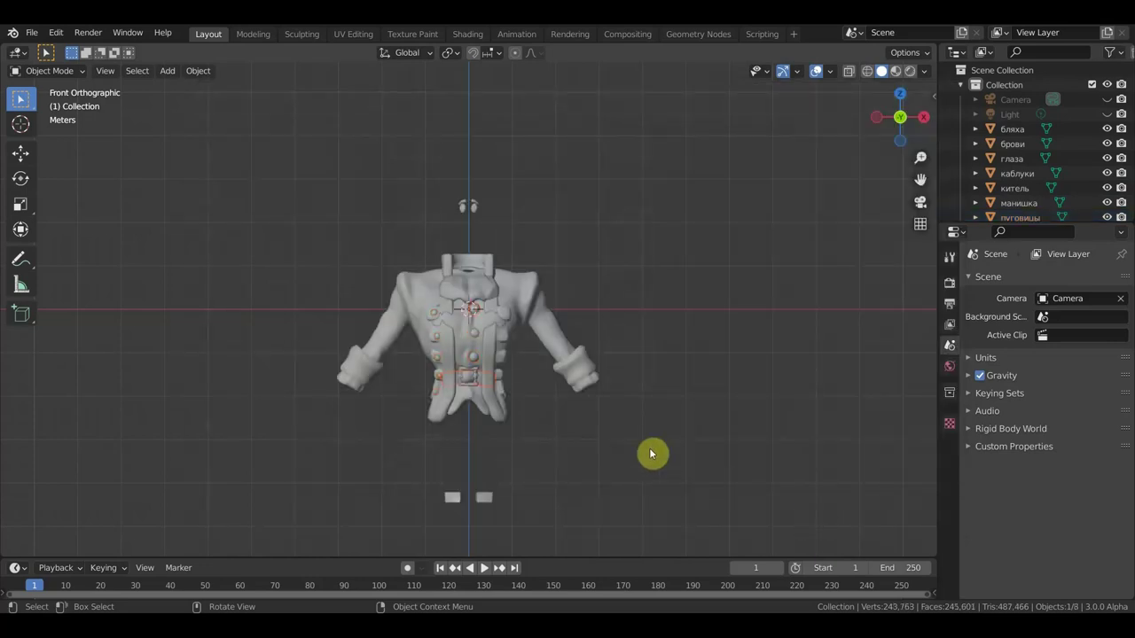
Import the тело обж.OBJ body model and look over the assembled character.
click(33, 32)
mouse_move(55, 231)
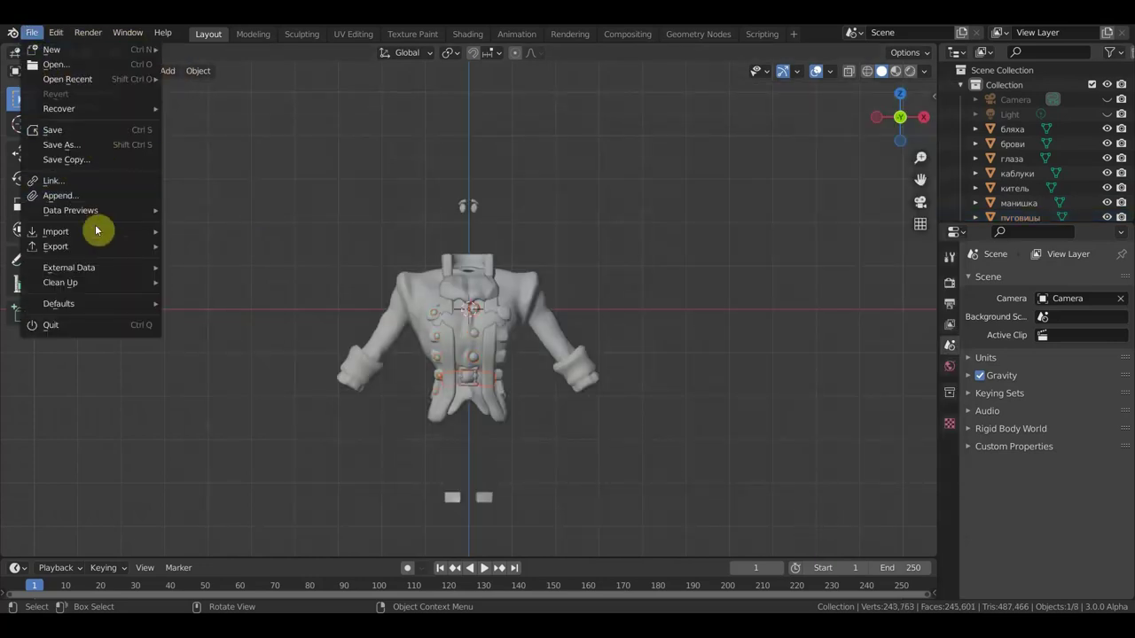
click(270, 379)
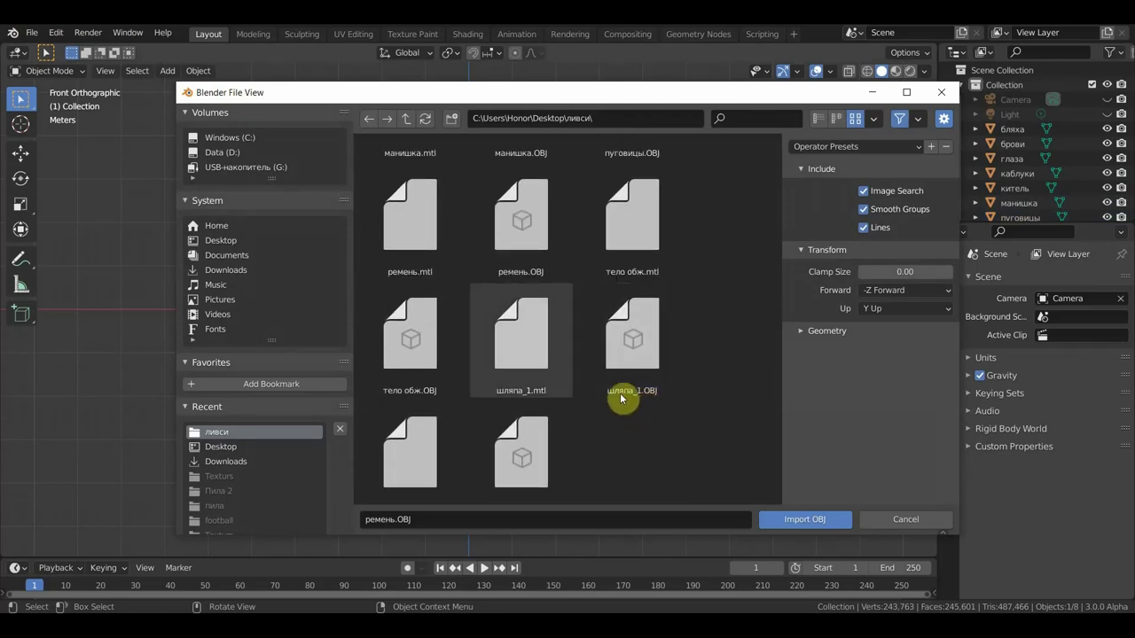
click(395, 383)
click(804, 518)
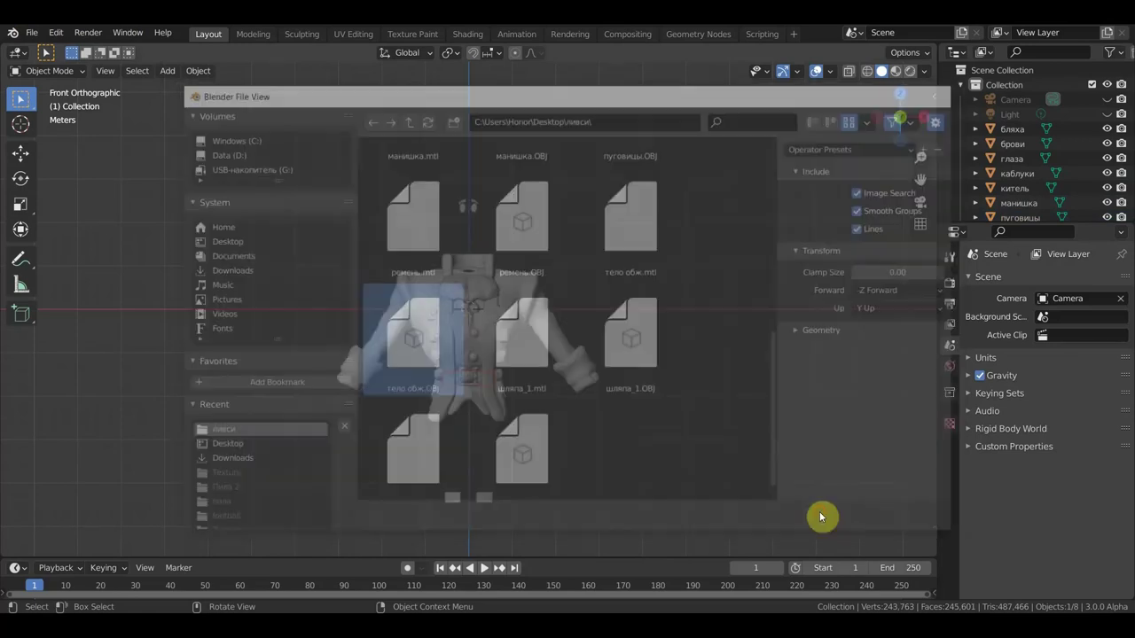
middle_drag(602, 373, 598, 386)
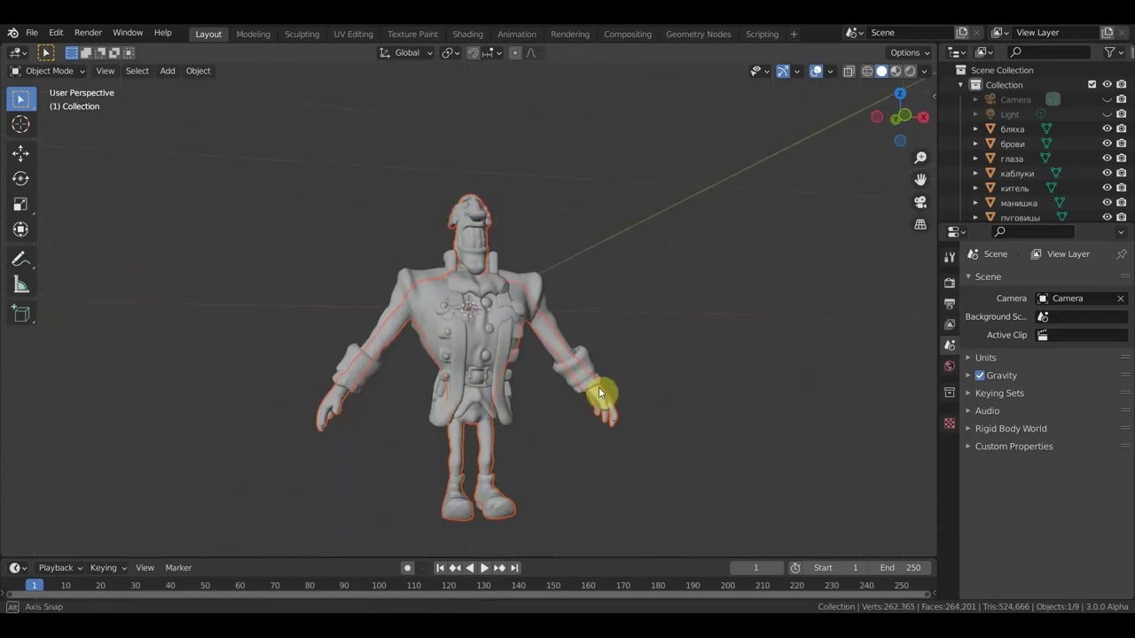
alt+middle_drag(598, 386, 585, 394)
click(31, 32)
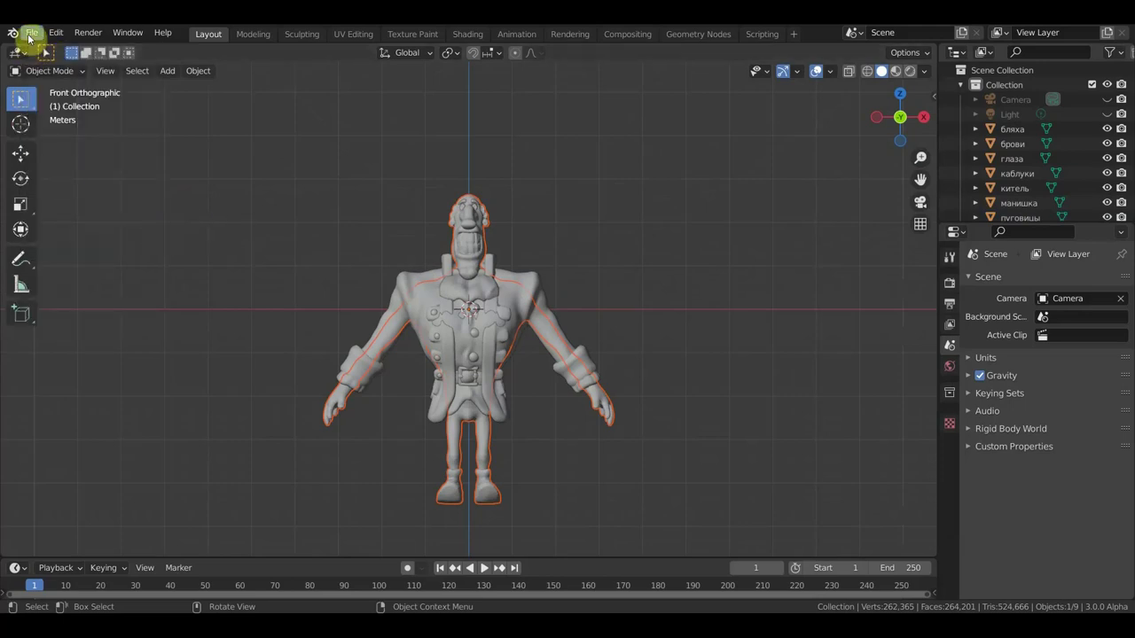
Import the шляпа_1.OBJ hat model.
click(31, 32)
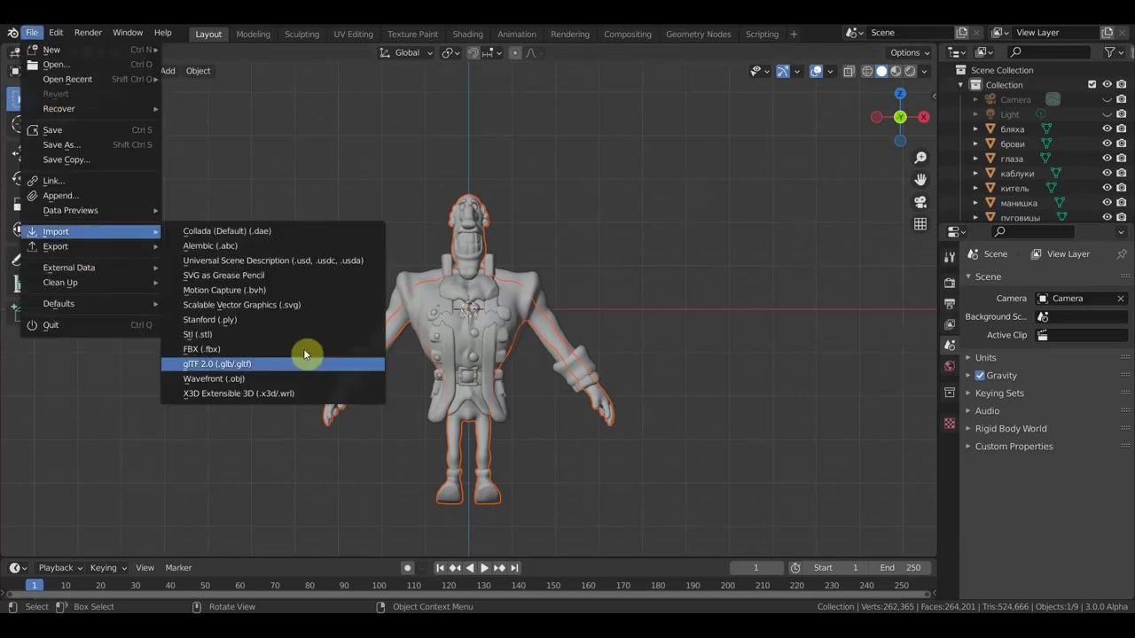
click(283, 377)
scroll(634, 422, down, 2)
scroll(633, 421, down, 2)
scroll(630, 424, down, 3)
scroll(630, 424, down, 3)
click(625, 368)
click(804, 520)
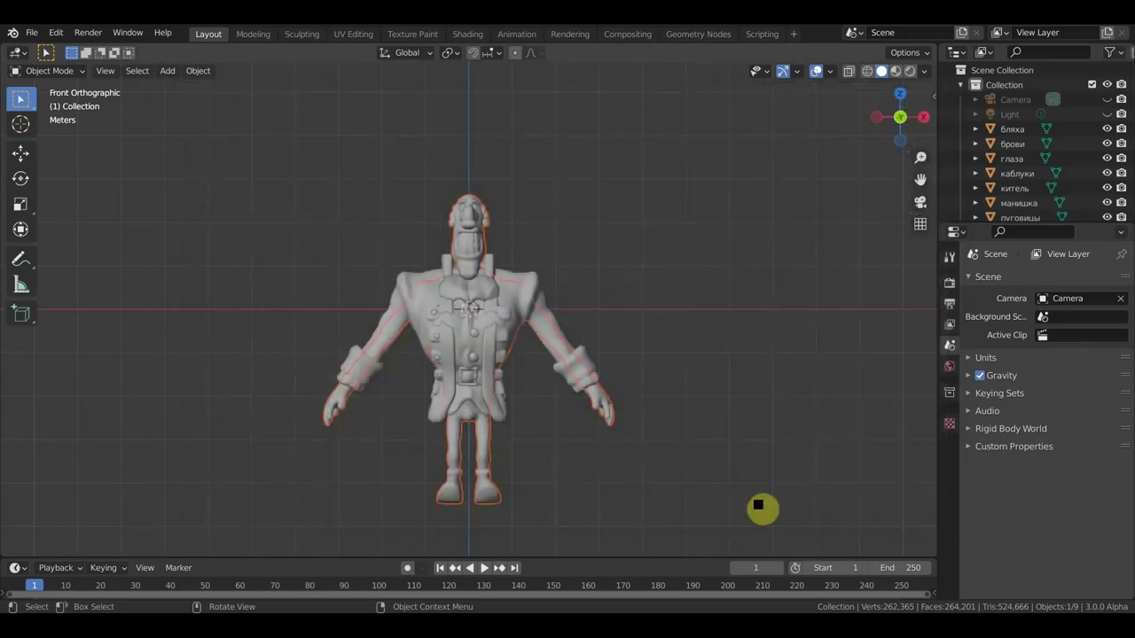
Import the штаны.OBJ trousers model.
click(31, 33)
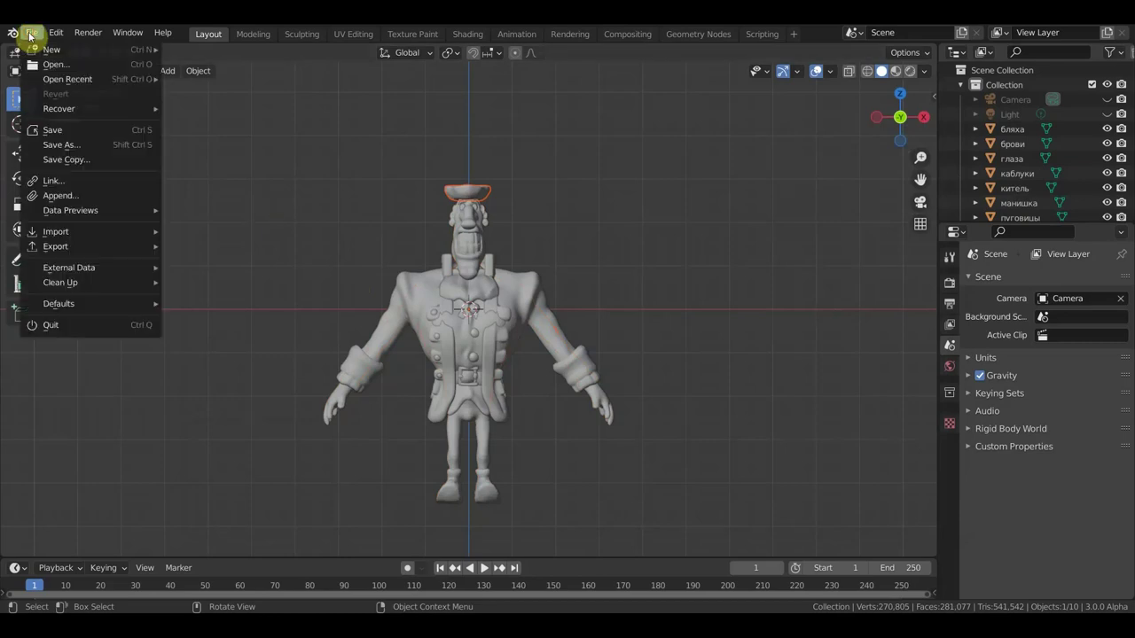
mouse_move(55, 231)
click(256, 378)
scroll(496, 399, down, 2)
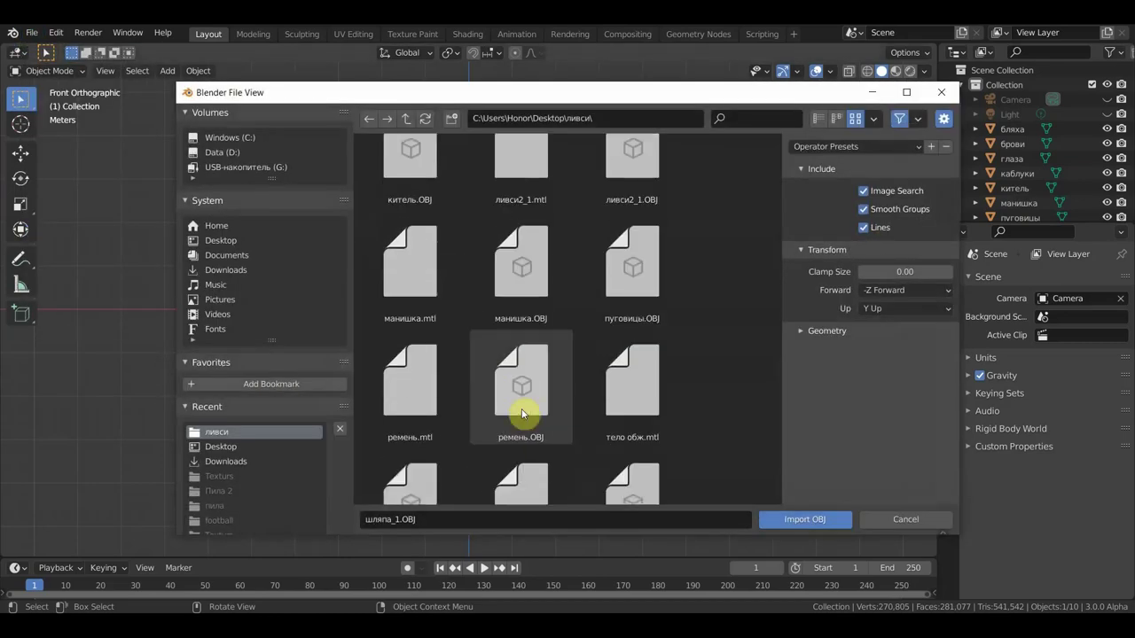
scroll(521, 415, down, 1)
click(523, 483)
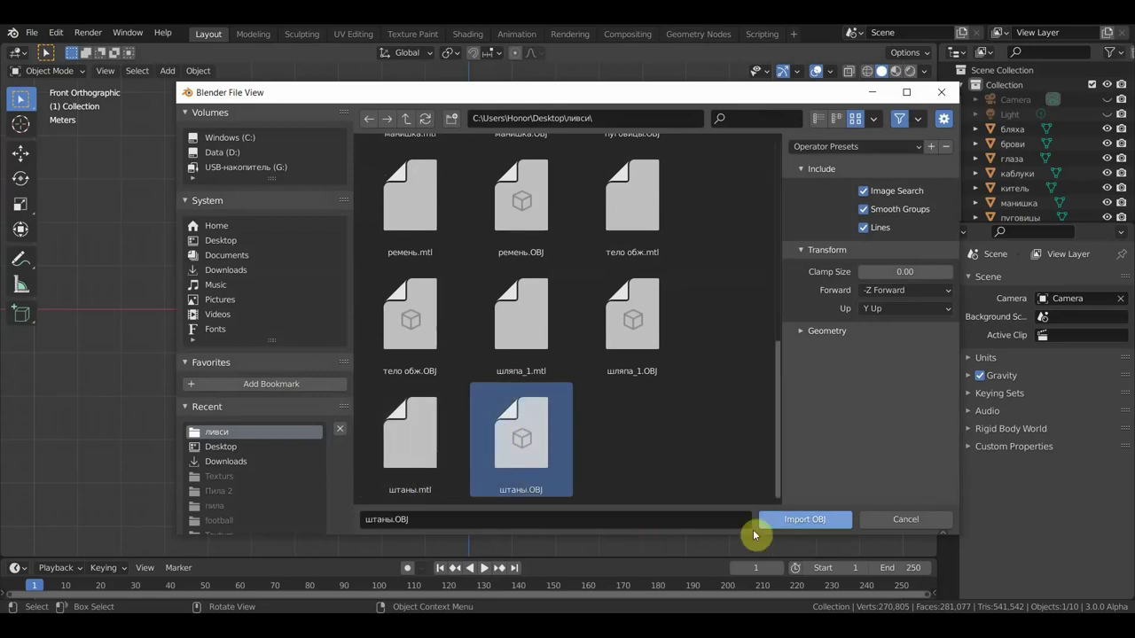
click(798, 517)
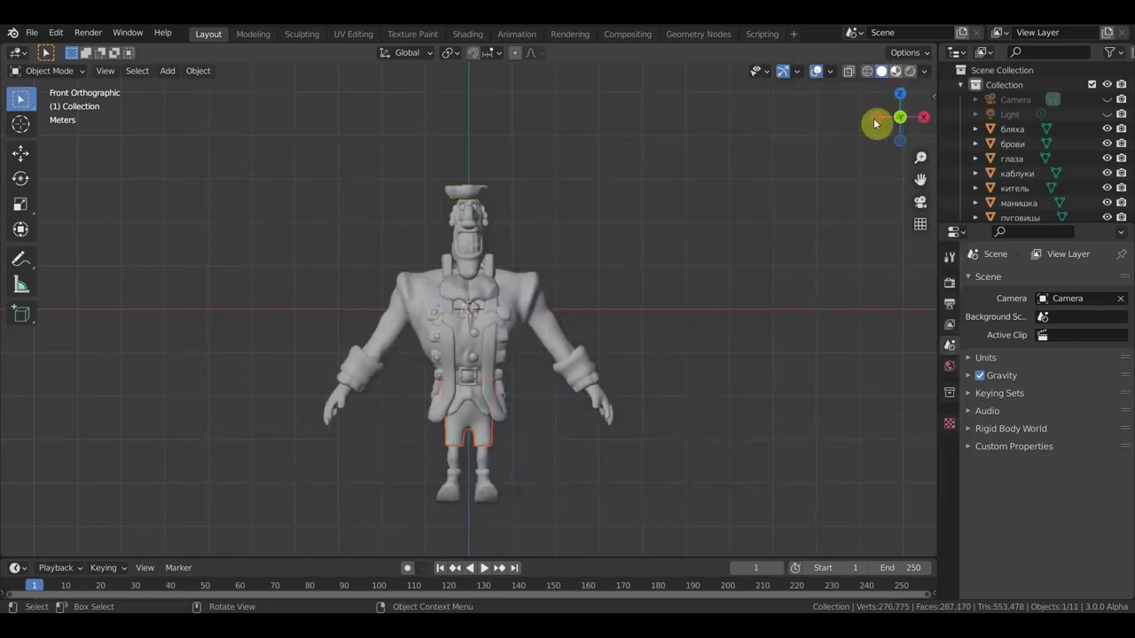
Switch the viewport to Material Preview shading and orbit around the coloured character.
key(z)
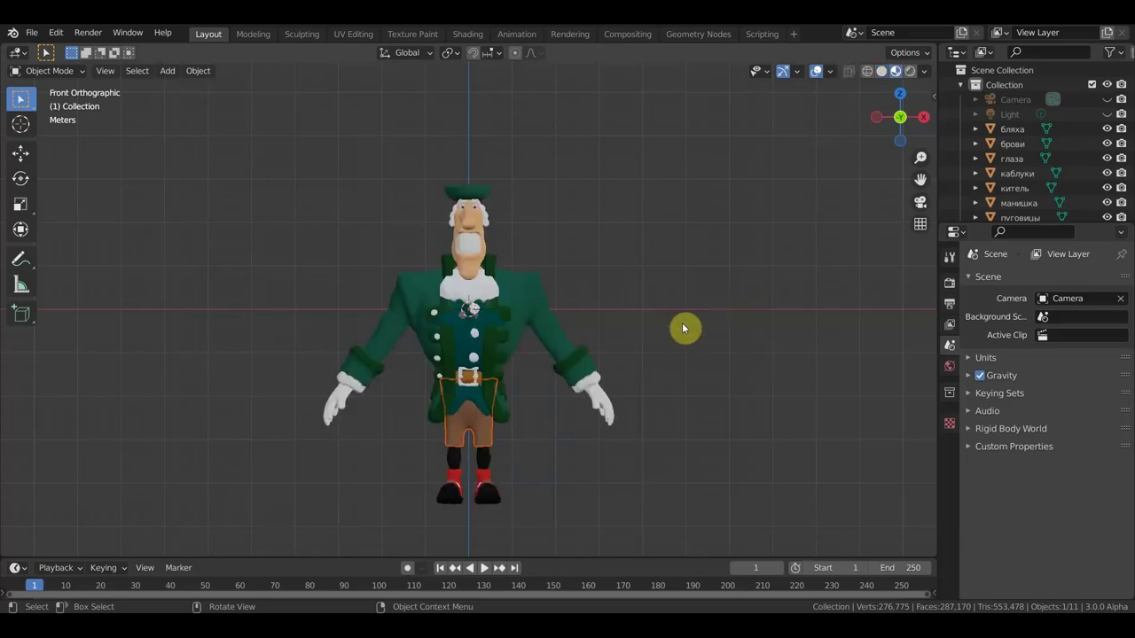
scroll(681, 330, up, 2)
scroll(679, 327, down, 1)
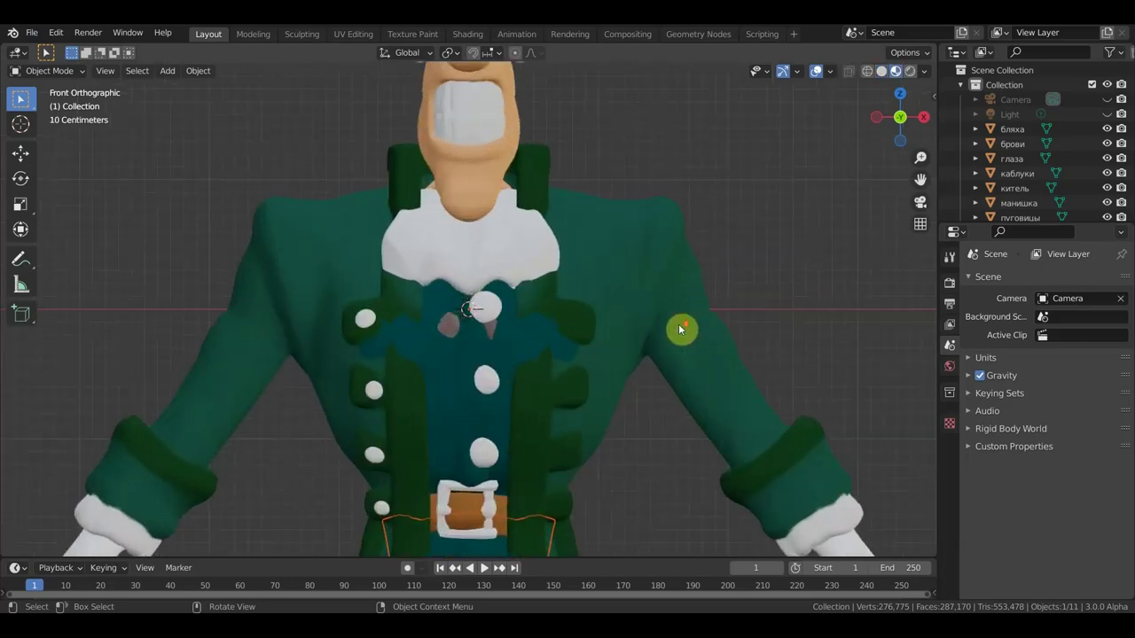
scroll(679, 326, down, 4)
mouse_move(680, 327)
middle_down()
mouse_move(783, 352)
mouse_move(698, 345)
middle_up()
Return to front view and box-select all the character's parts.
key(KP_1)
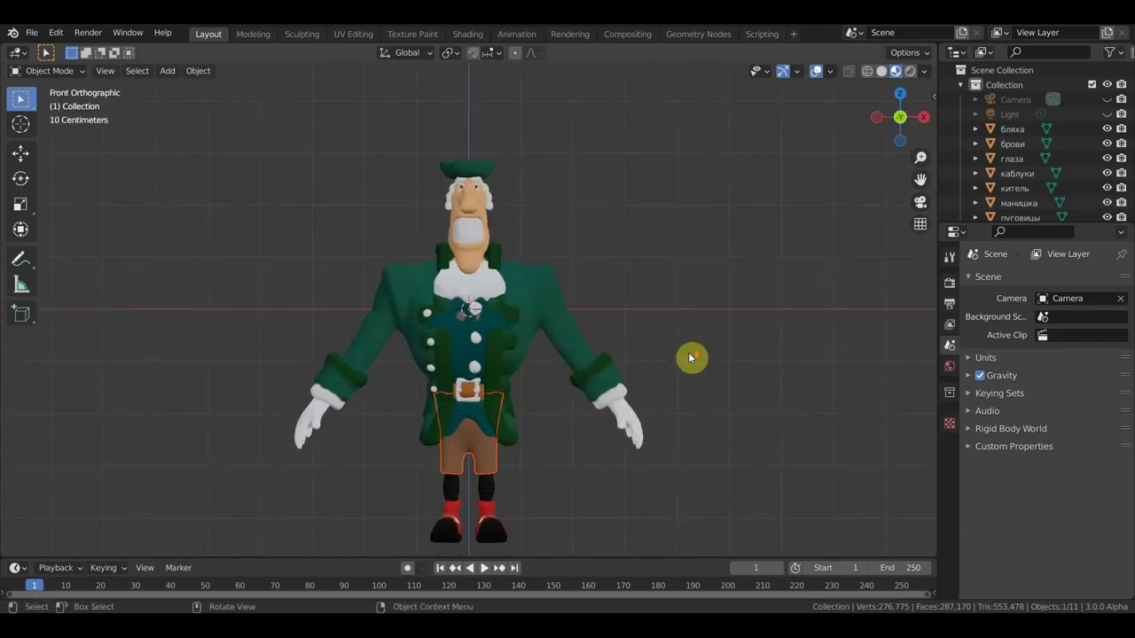
scroll(688, 359, down, 3)
mouse_move(632, 461)
mouse_down()
mouse_move(363, 273)
mouse_move(257, 178)
mouse_up()
click(22, 231)
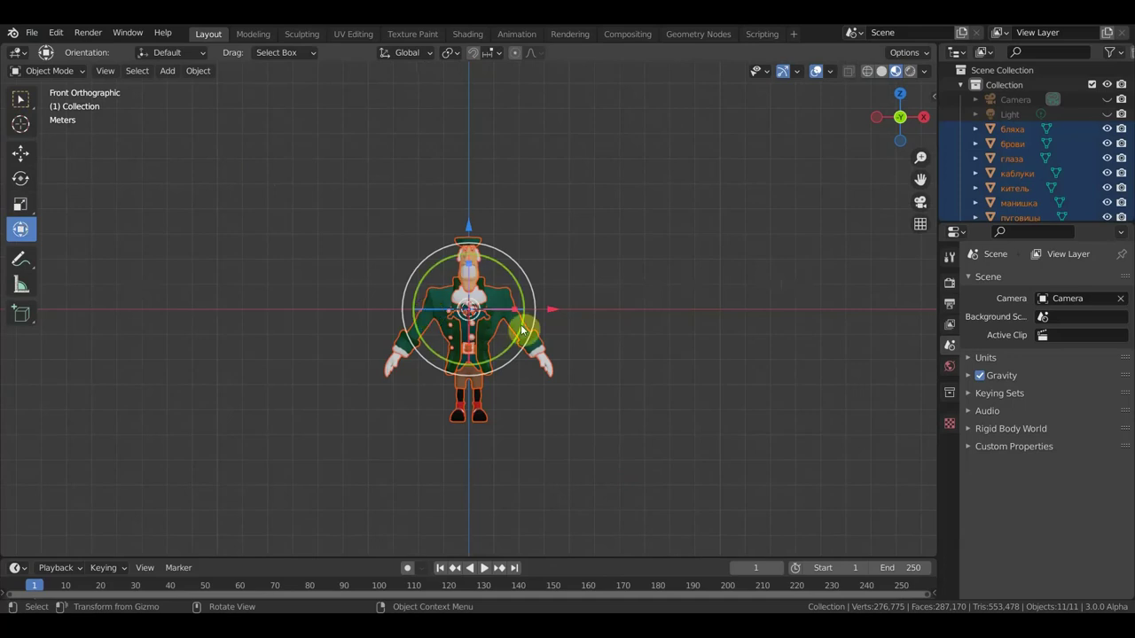
Scale the whole character up slightly and check it from the side.
drag(470, 257, 469, 254)
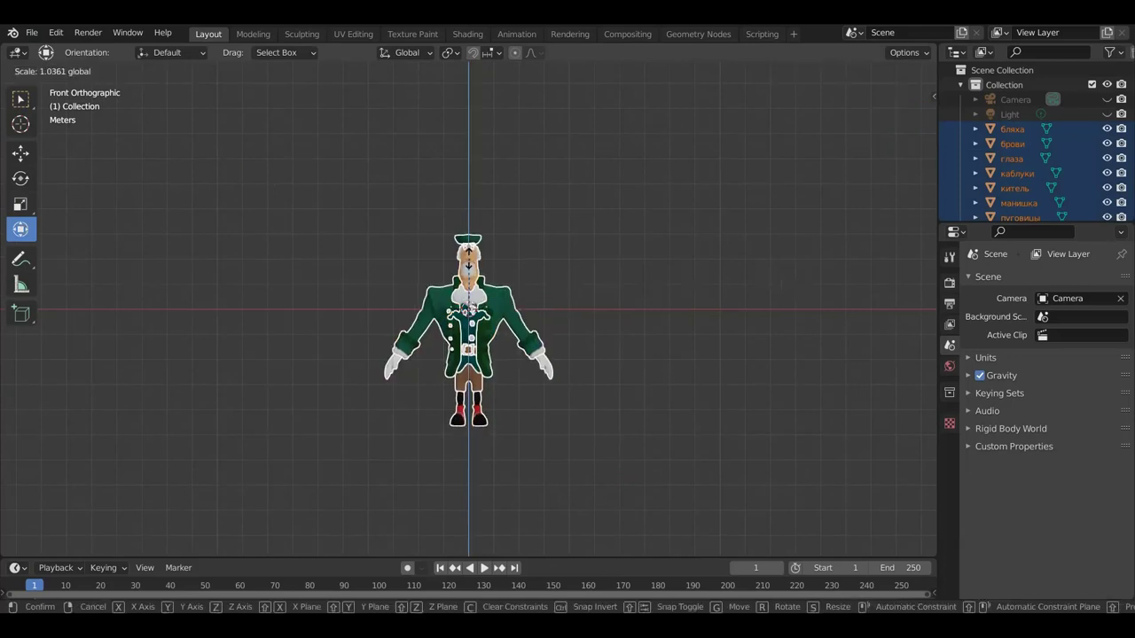
click(567, 305)
scroll(565, 304, up, 4)
mouse_move(595, 309)
middle_down()
mouse_move(742, 332)
mouse_move(600, 327)
middle_up()
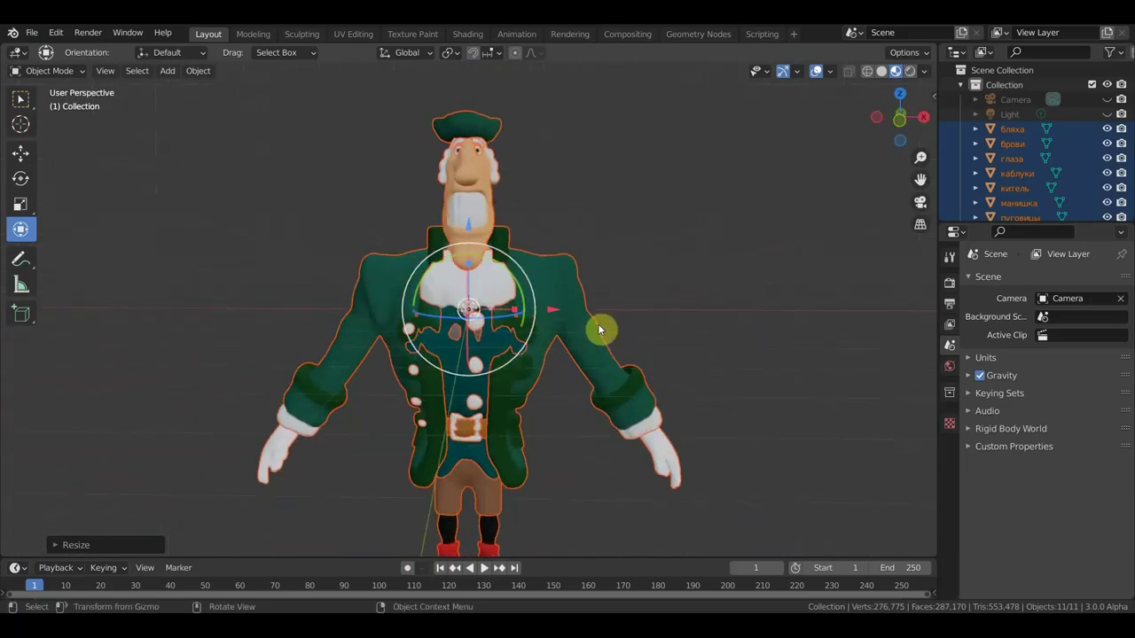
key(KP_1)
scroll(499, 254, down, 4)
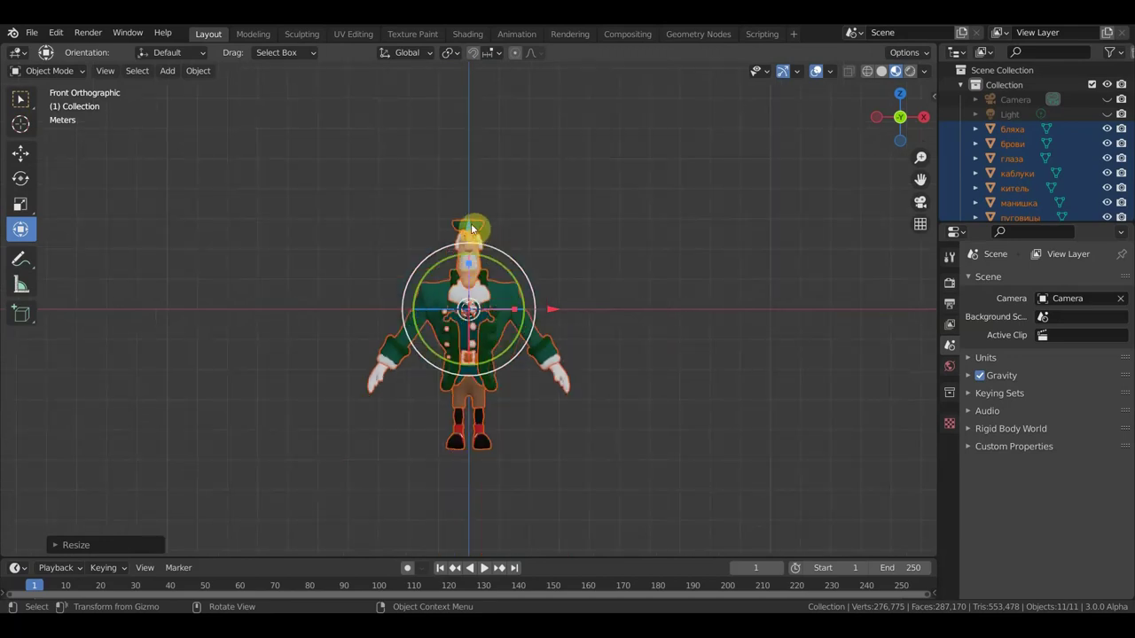
Raise the whole character so its feet rest on the ground line.
drag(470, 227, 481, 87)
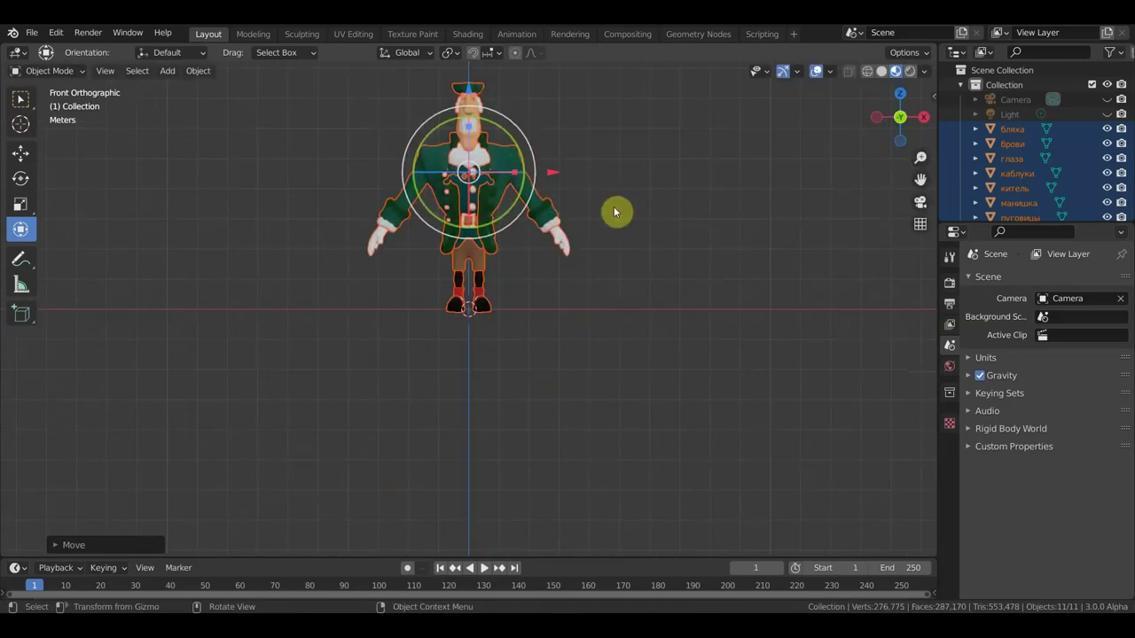
scroll(592, 370, up, 2)
scroll(592, 366, up, 3)
mouse_move(646, 361)
middle_down()
mouse_move(750, 363)
mouse_move(607, 386)
middle_up()
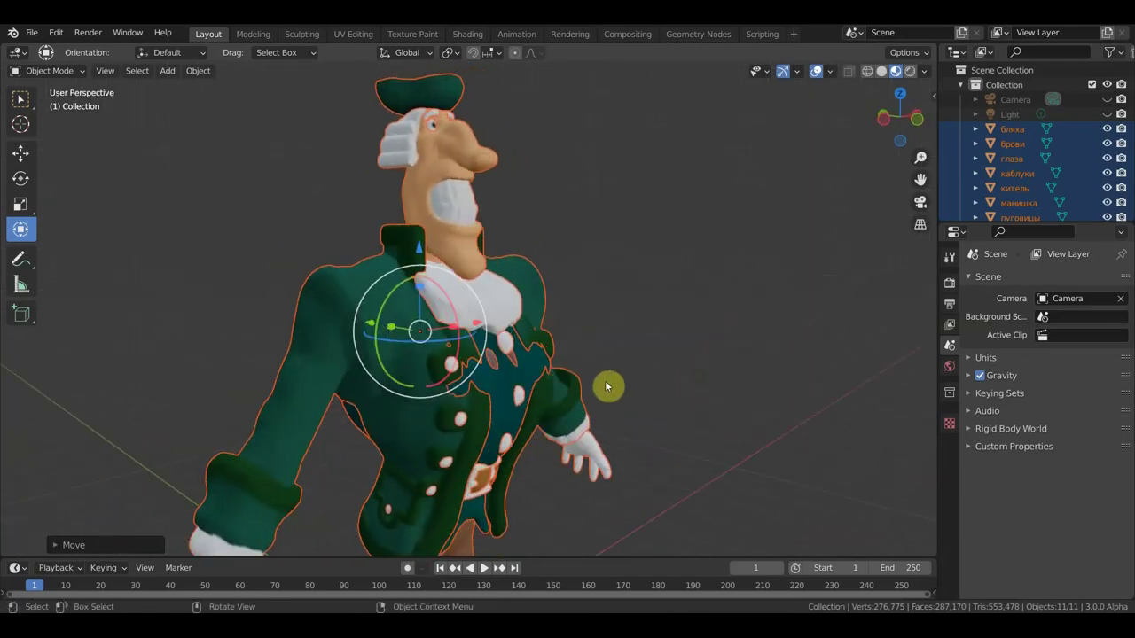
Put the манишка vest in Sculpt Mode with a 106 px Grab brush and X symmetry.
click(527, 367)
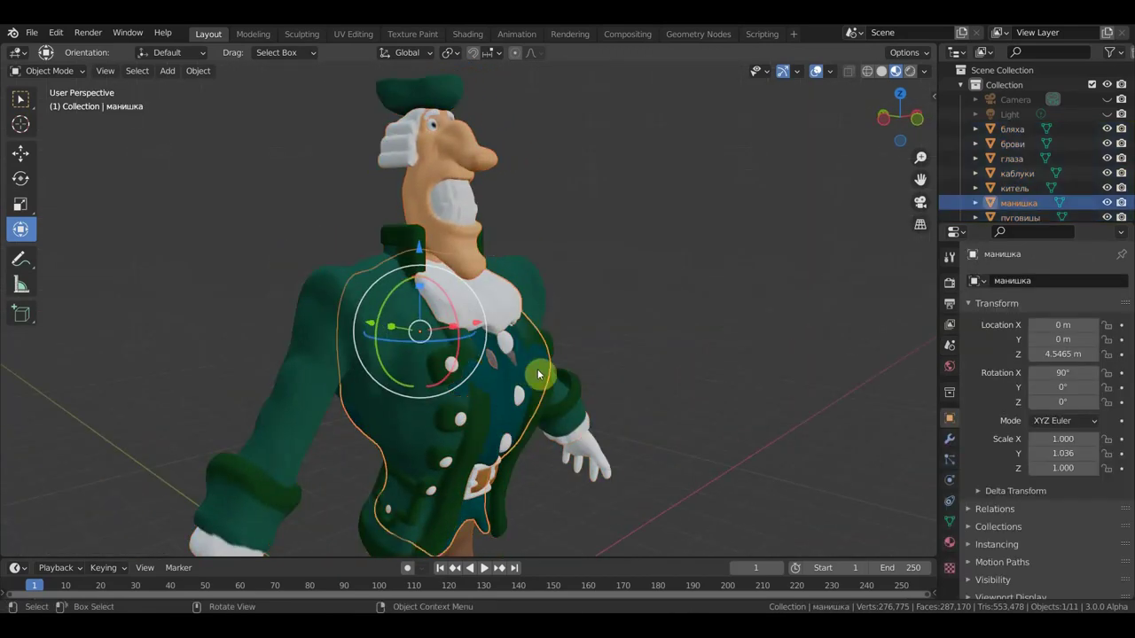
click(49, 71)
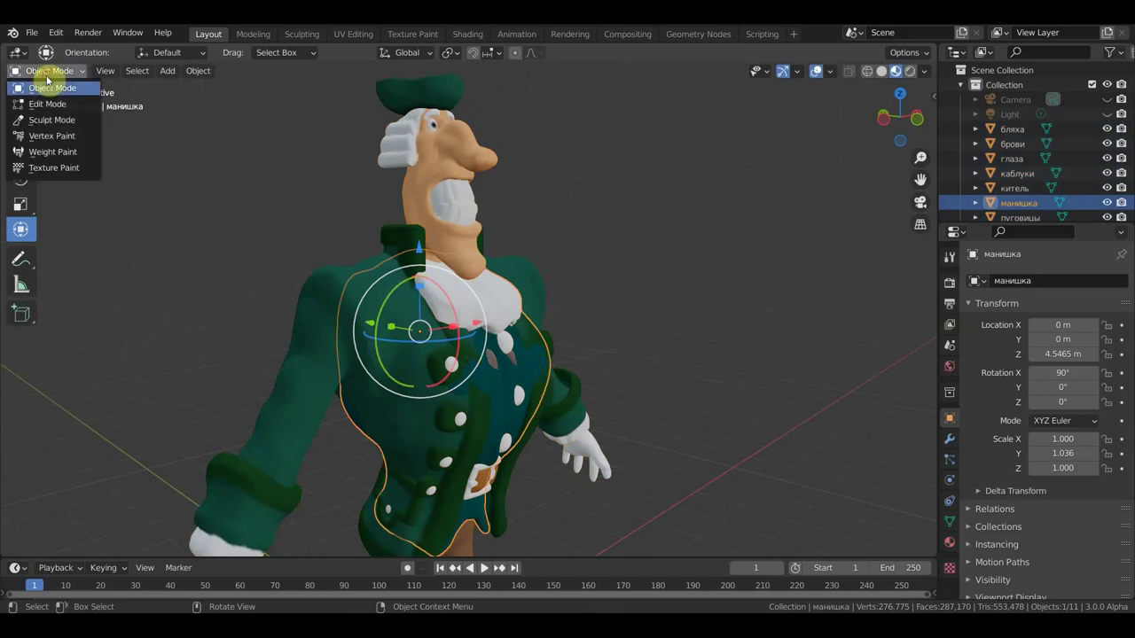
click(69, 120)
mouse_move(299, 254)
middle_down()
mouse_move(406, 331)
mouse_move(433, 319)
middle_up()
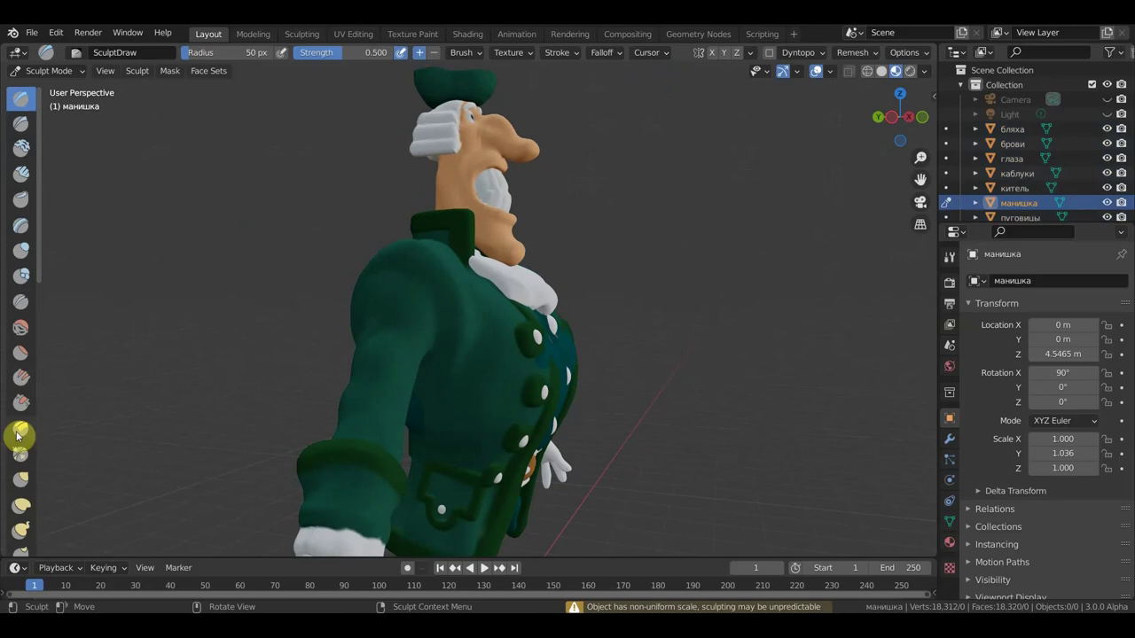
click(20, 479)
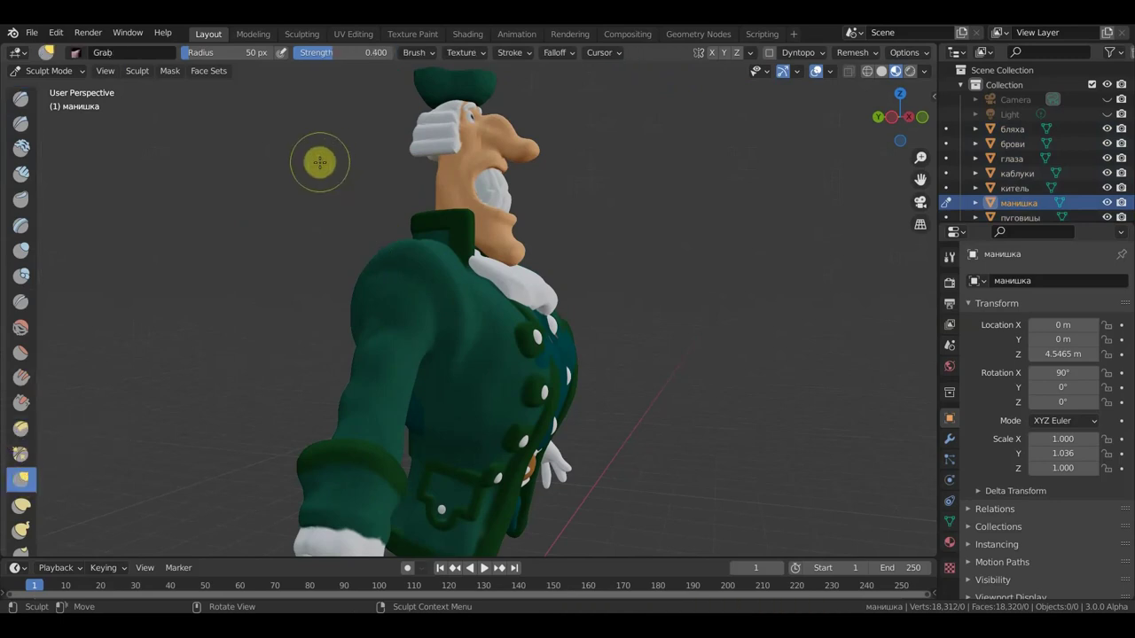
key(f)
click(356, 197)
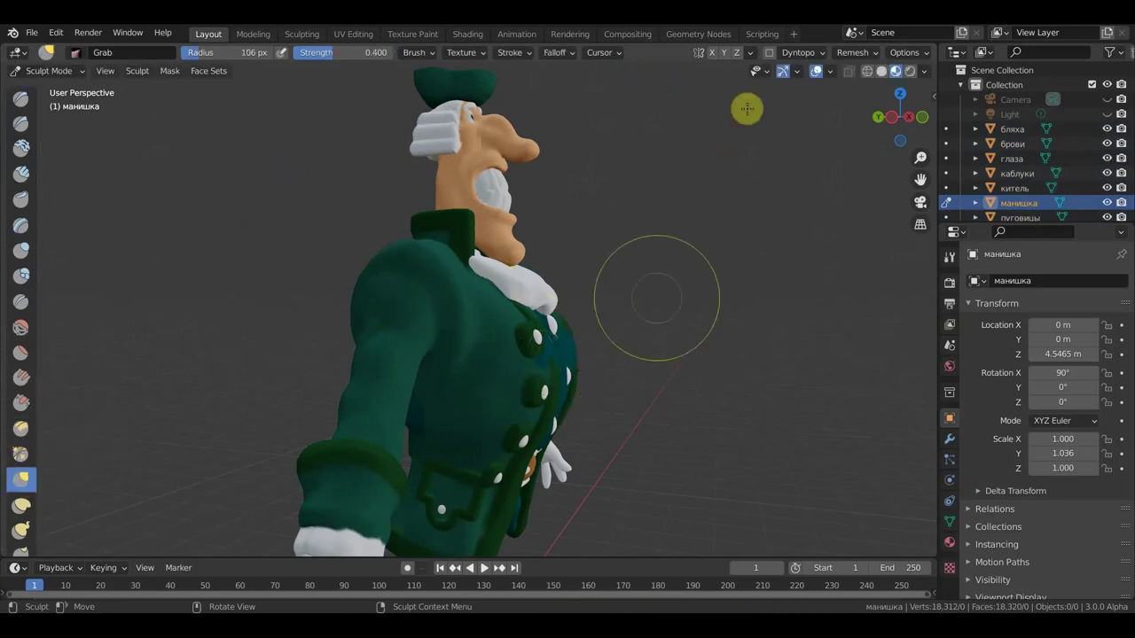
click(711, 53)
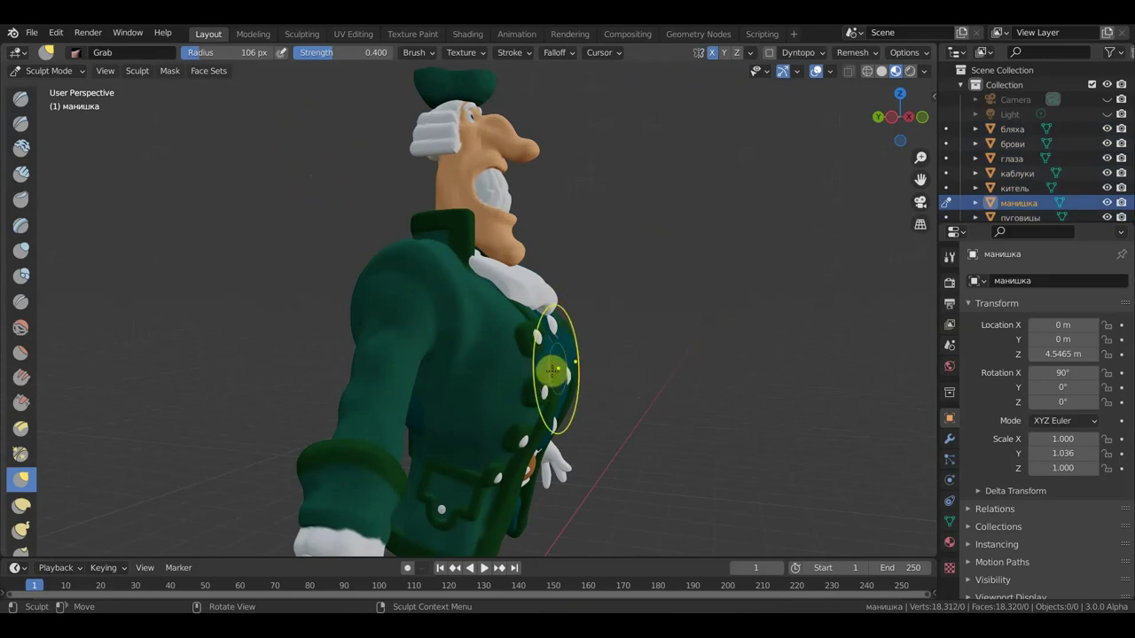
Grab-sculpt the vest front near the buttons and lapel, then return to Object Mode.
drag(552, 366, 552, 356)
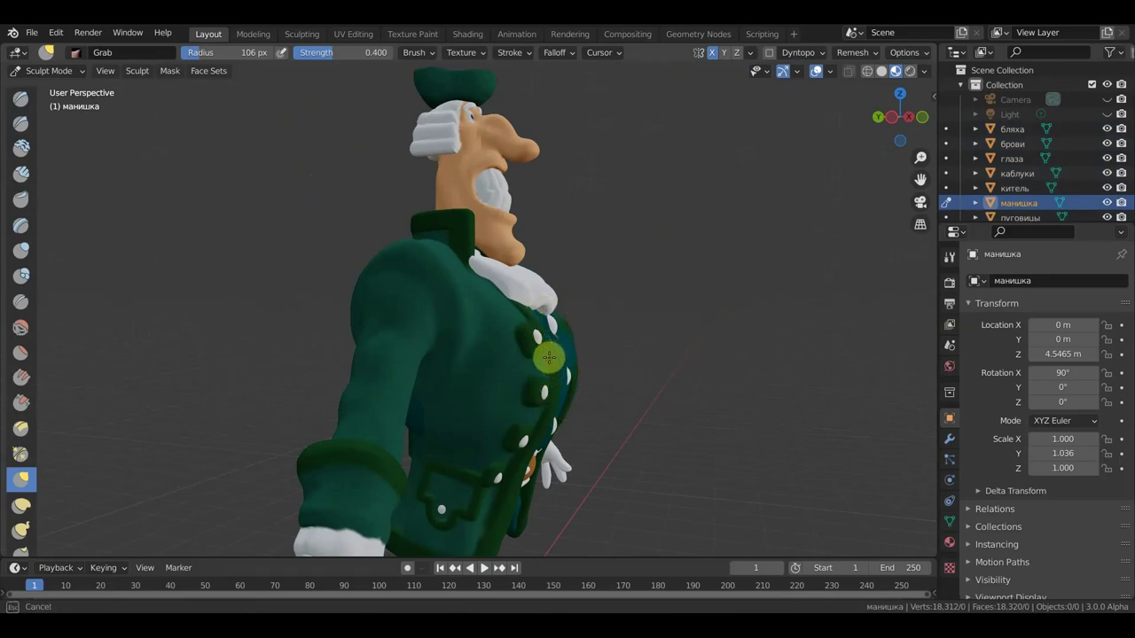
middle_drag(633, 362, 464, 362)
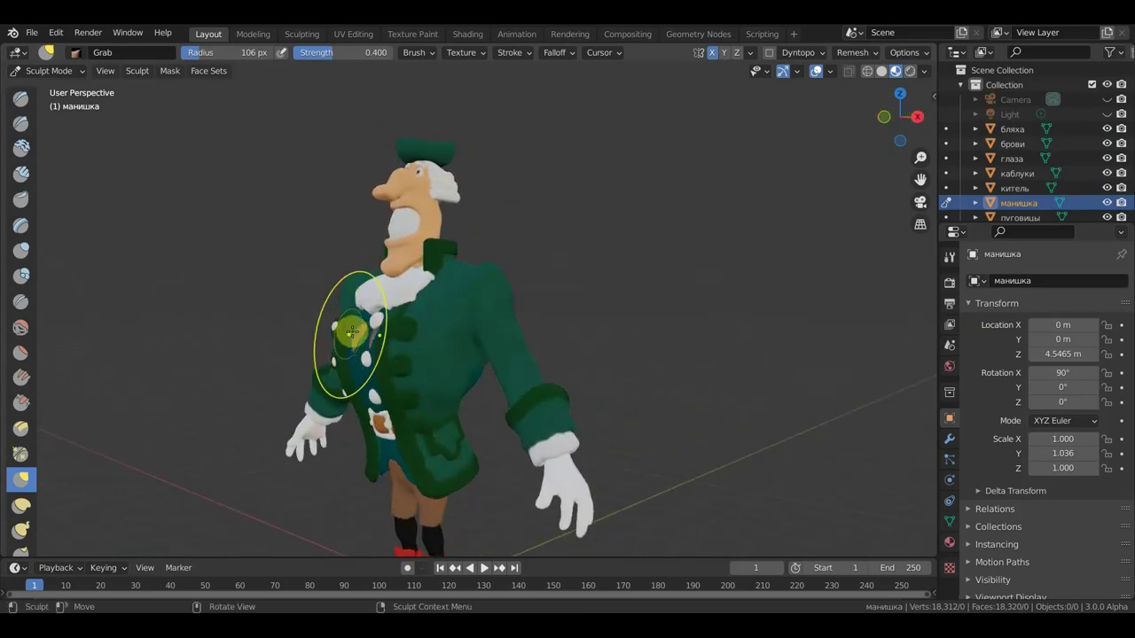
drag(353, 337, 361, 330)
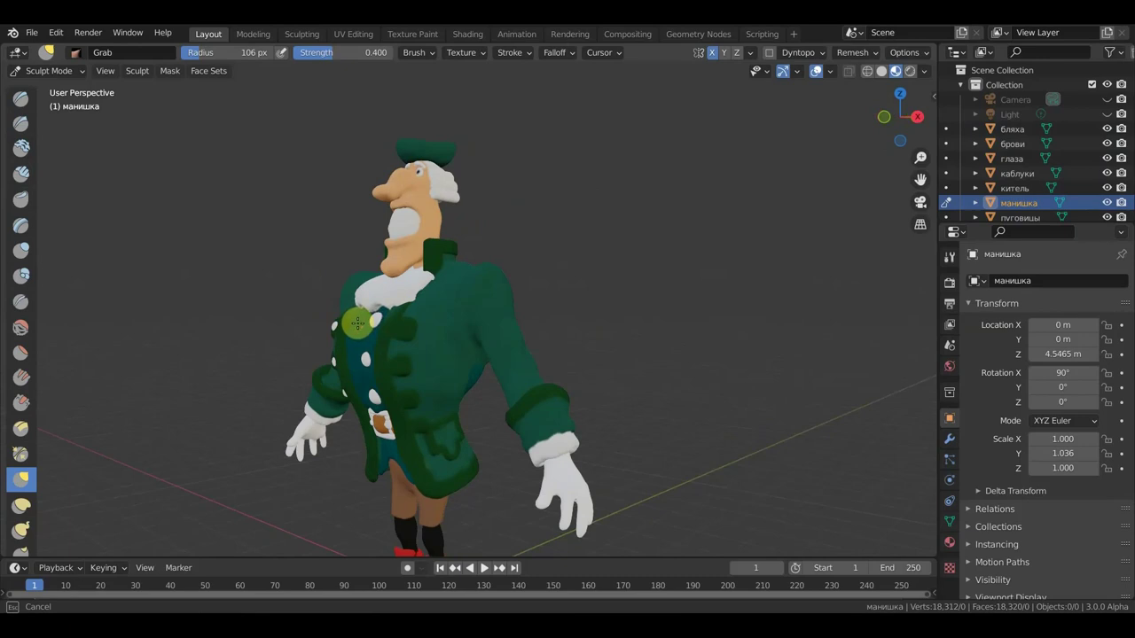
mouse_move(559, 332)
middle_down()
mouse_move(725, 332)
mouse_move(699, 254)
middle_up()
scroll(710, 332, up, 2)
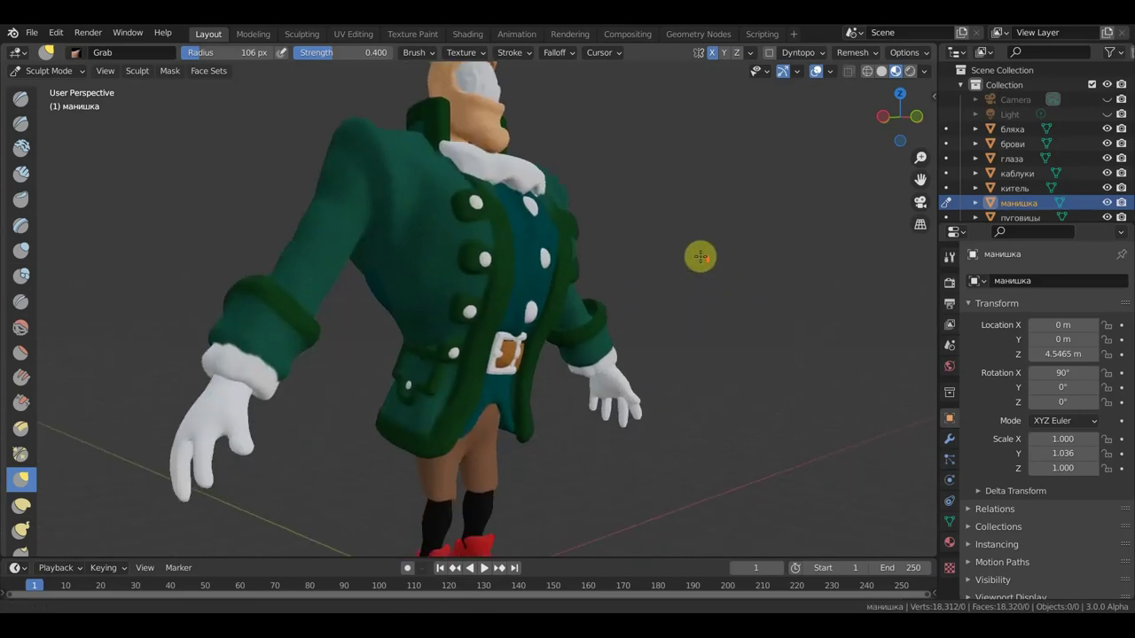
click(50, 69)
click(51, 88)
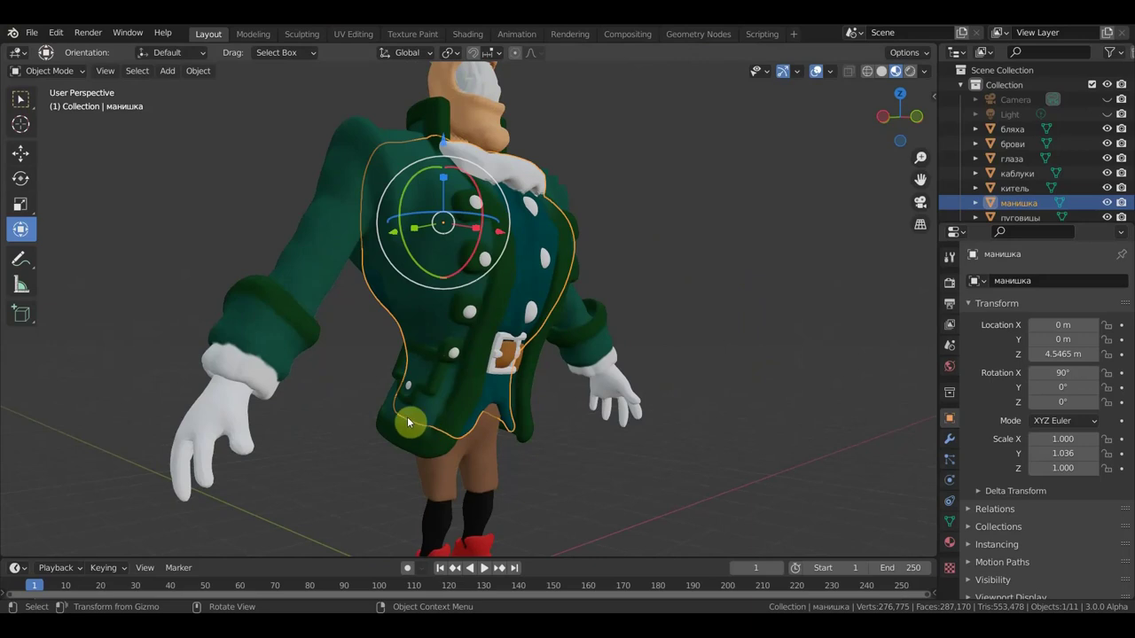
Select the пуговицы buttons and inspect them from orbit, right and front views.
click(409, 387)
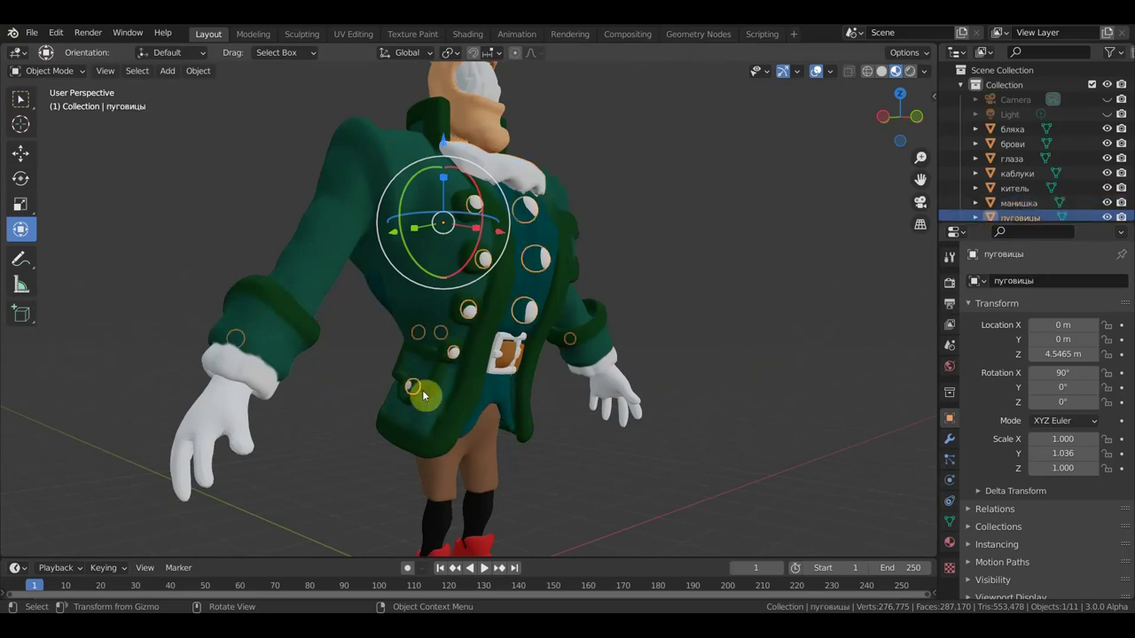
middle_drag(711, 405, 642, 404)
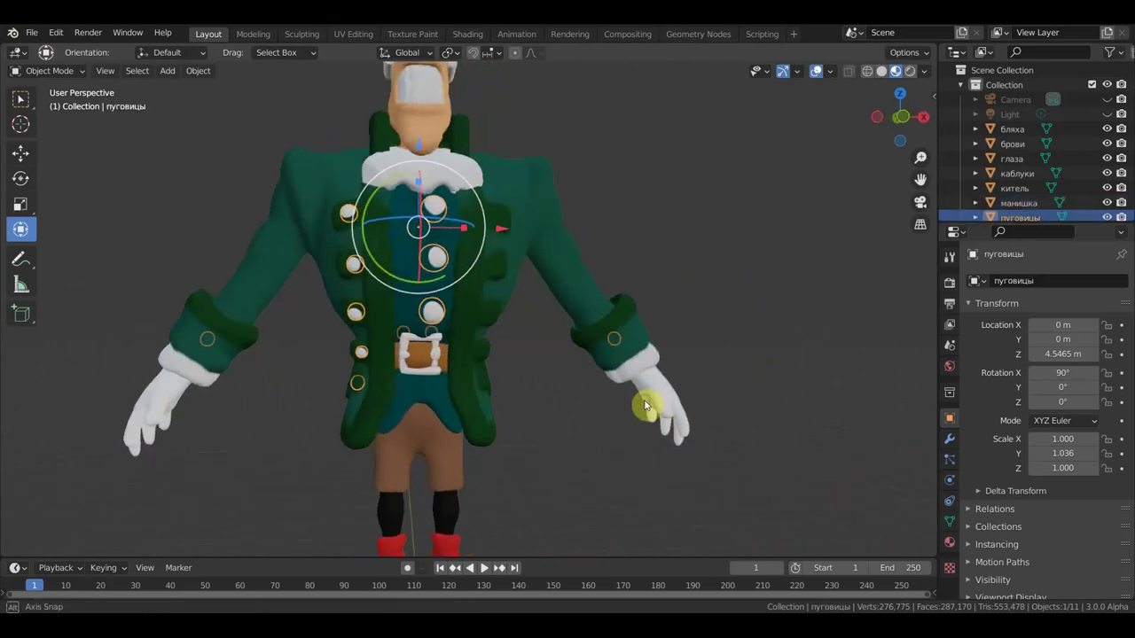
middle_drag(574, 442, 689, 425)
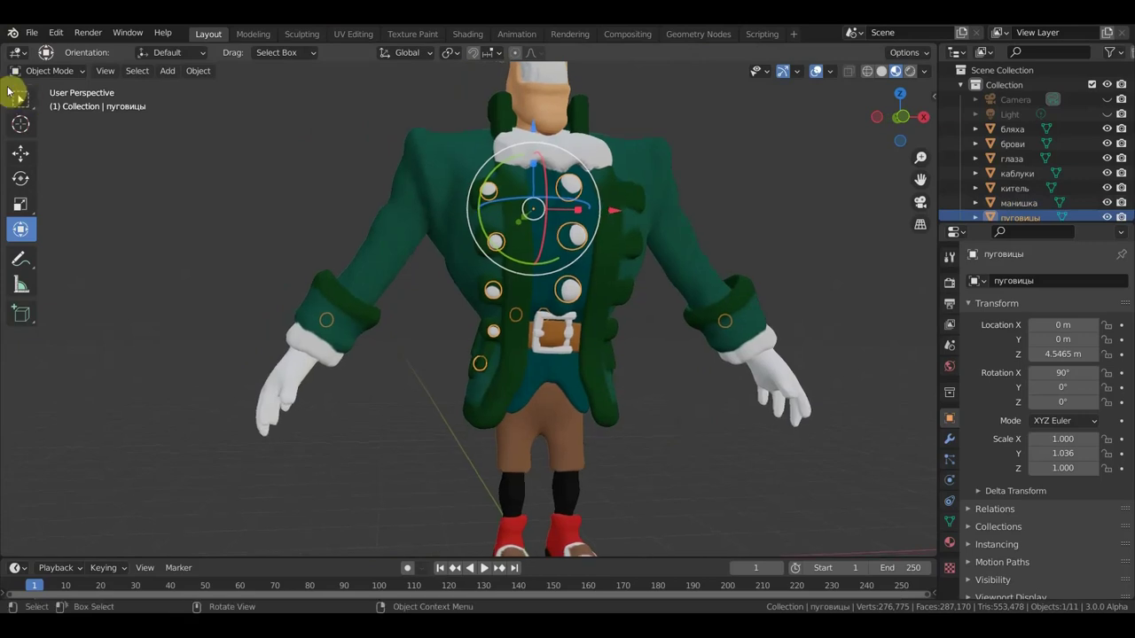
click(21, 100)
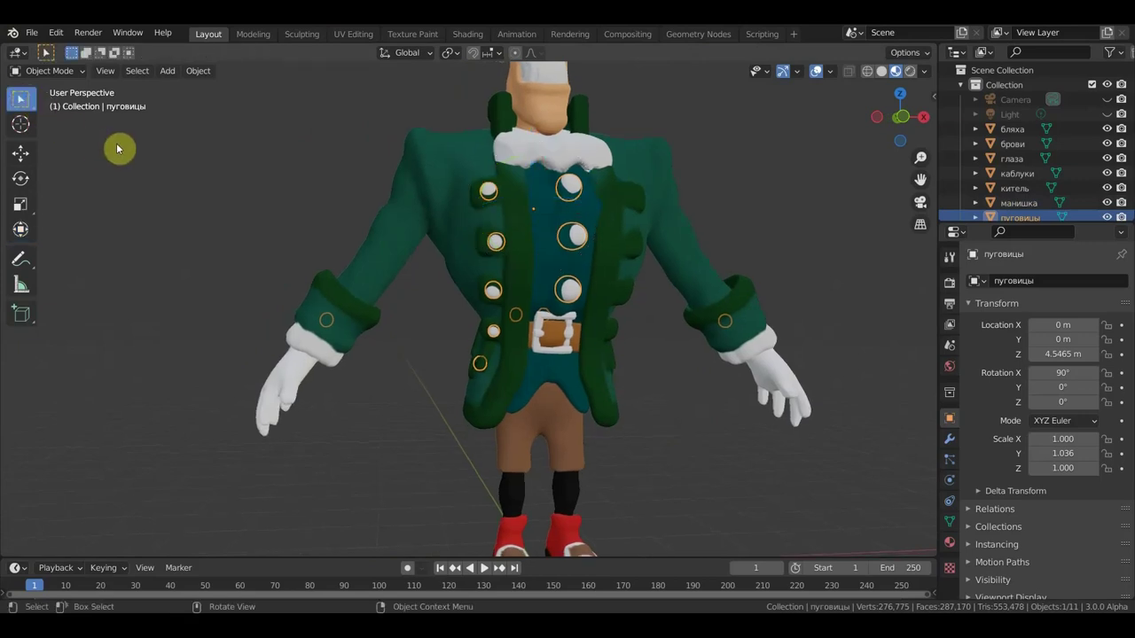
mouse_move(185, 187)
middle_down()
mouse_move(566, 228)
mouse_move(193, 213)
middle_up()
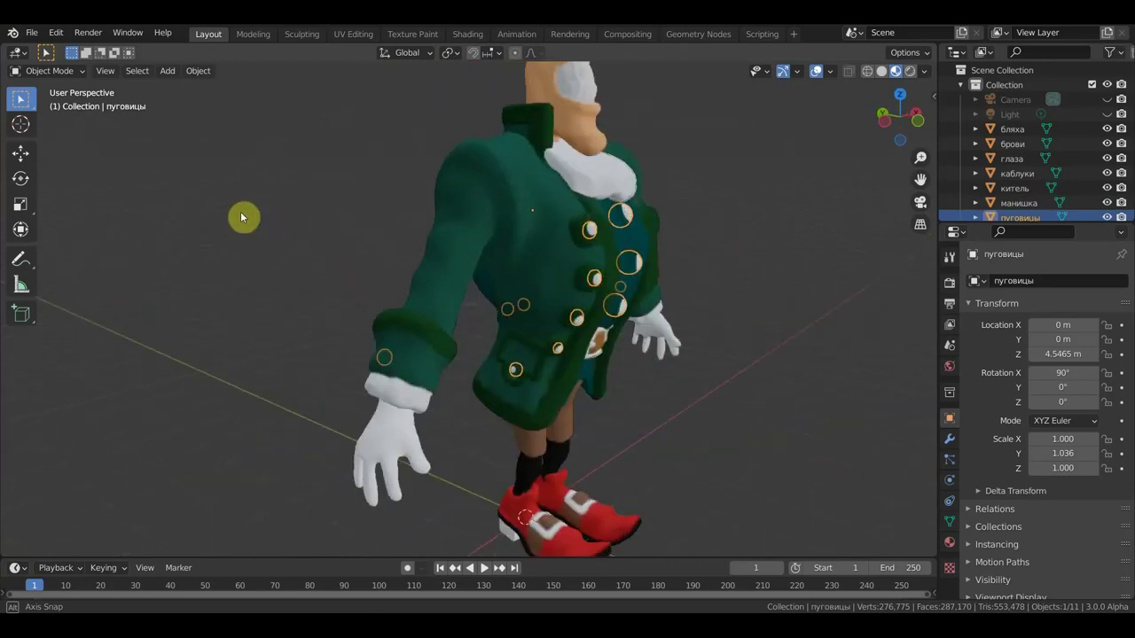
key(KP_3)
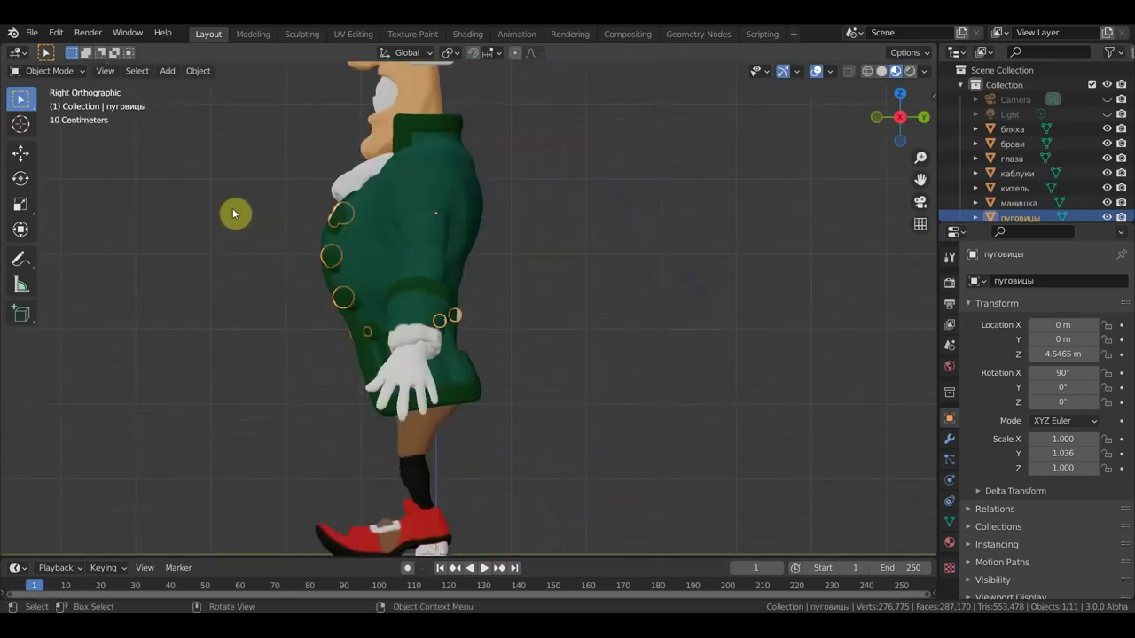
key(KP_1)
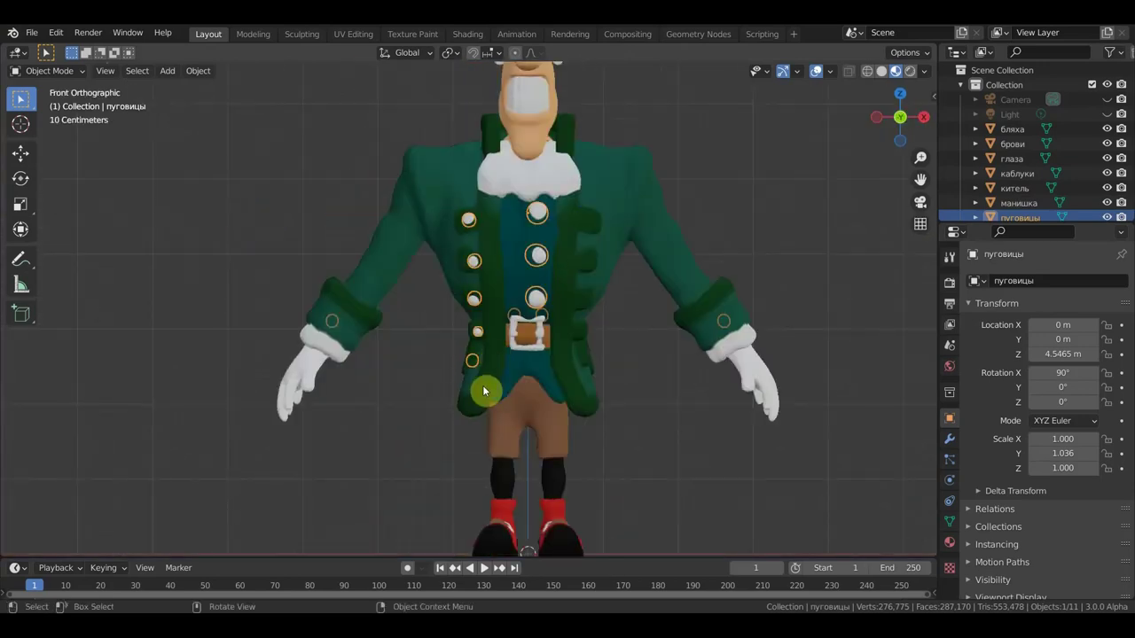
Reselect only the buttons object and switch it into Edit Mode.
click(425, 355)
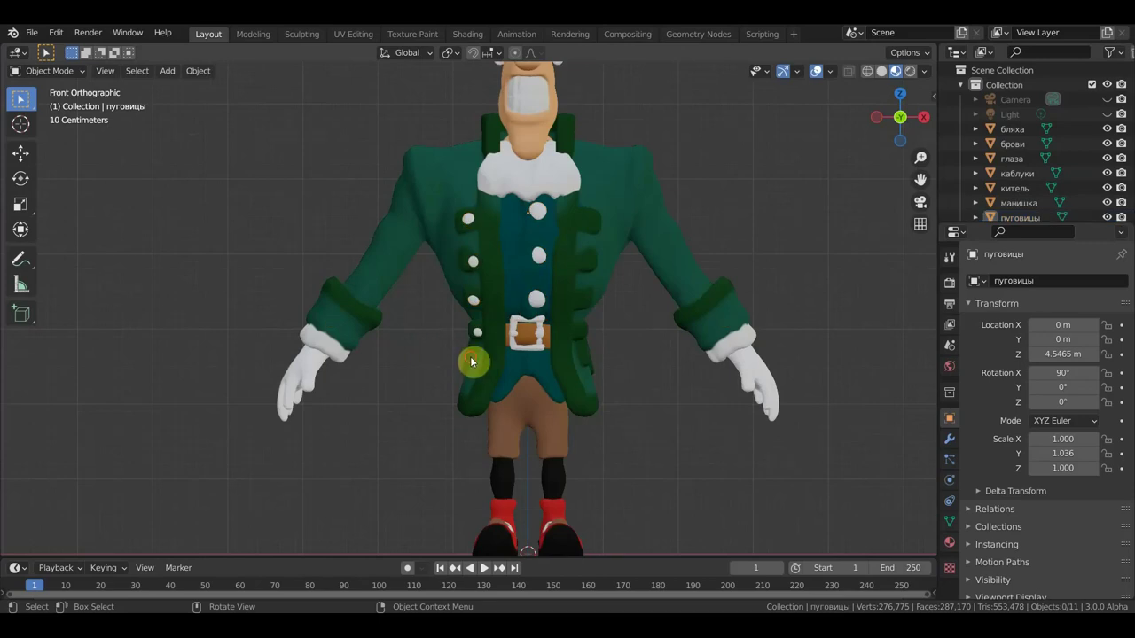
click(474, 364)
click(473, 364)
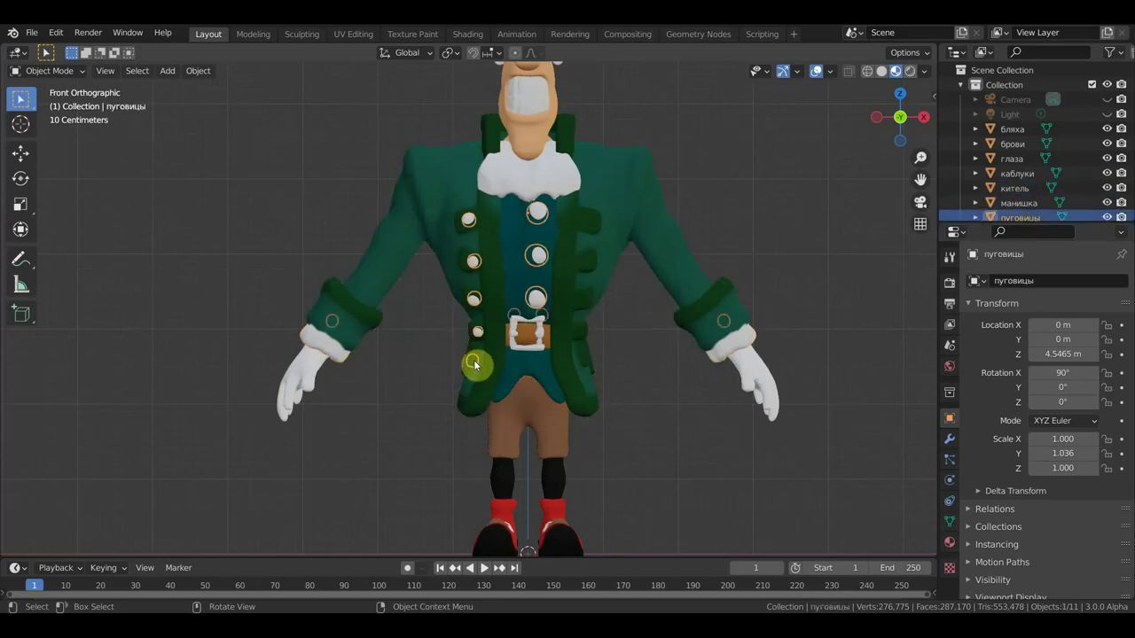
click(51, 72)
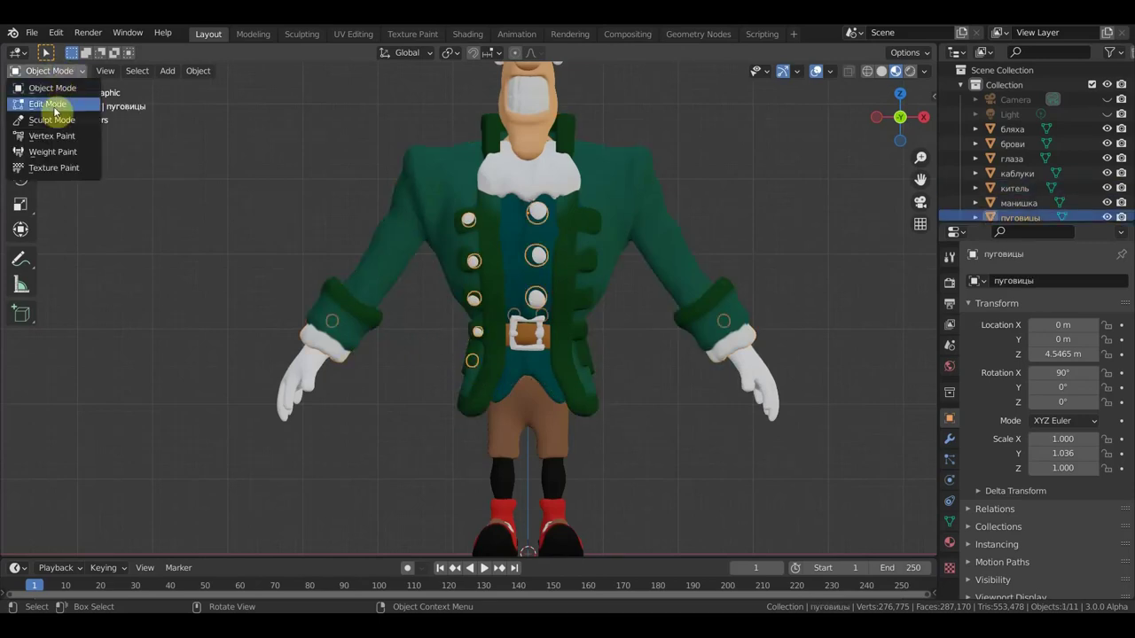
click(49, 104)
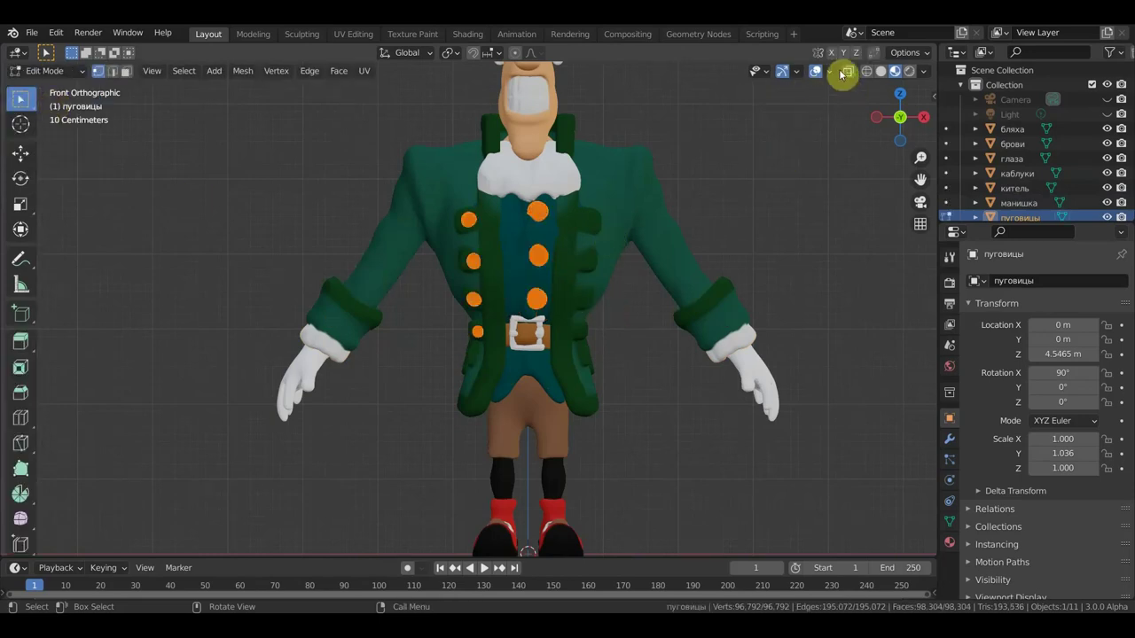
Select one button's linked geometry and duplicate it in front view.
mouse_move(609, 332)
middle_down()
mouse_move(689, 337)
mouse_move(636, 347)
middle_up()
key(alt+a)
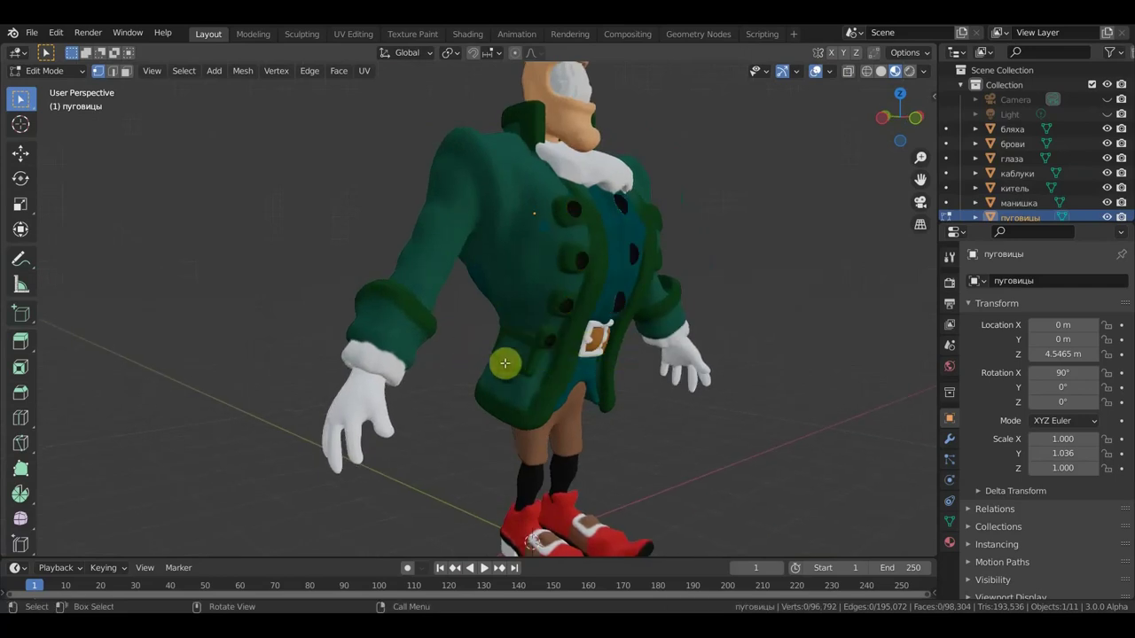
key(l)
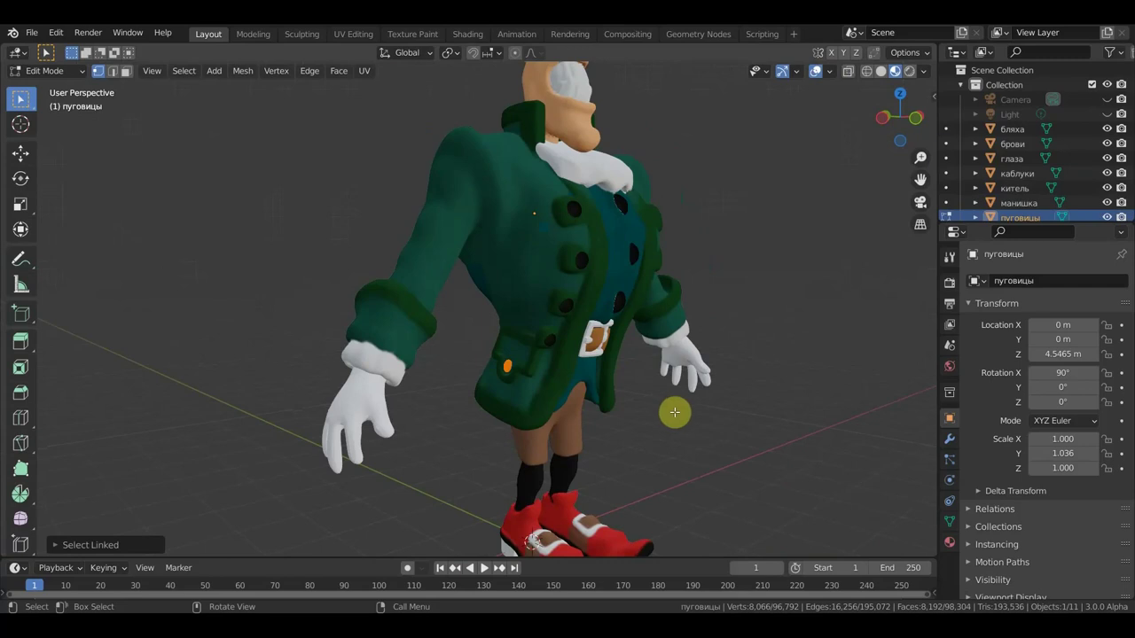
key(KP_1)
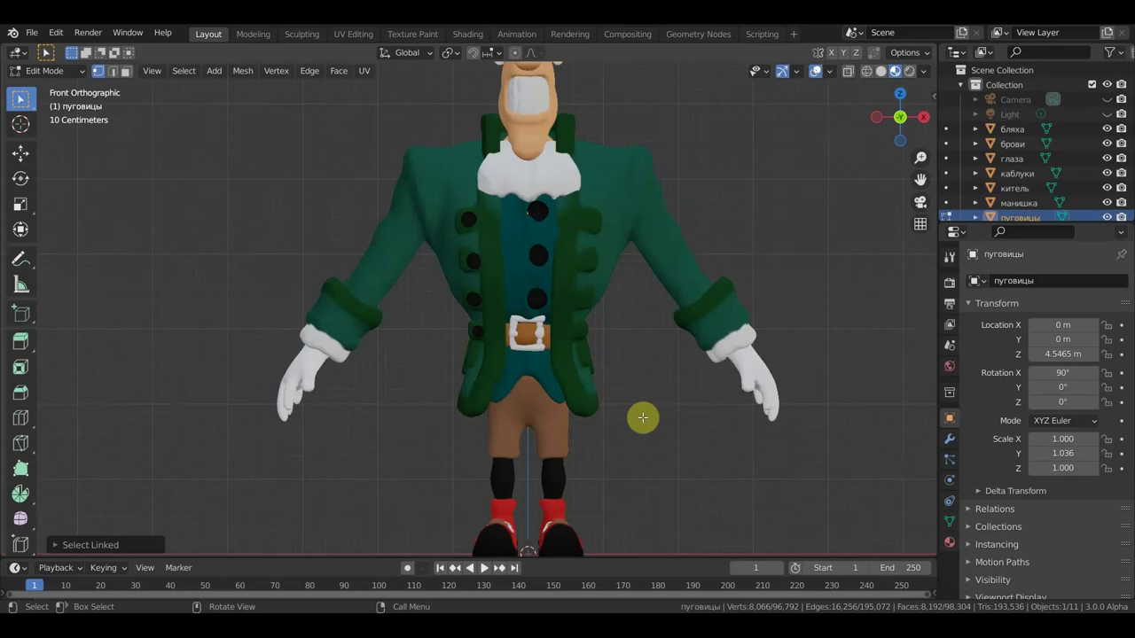
key(shift+d)
right_click(626, 411)
Slide the duplicated button along X and Y so it sits against the coat front.
click(18, 154)
drag(536, 361, 656, 371)
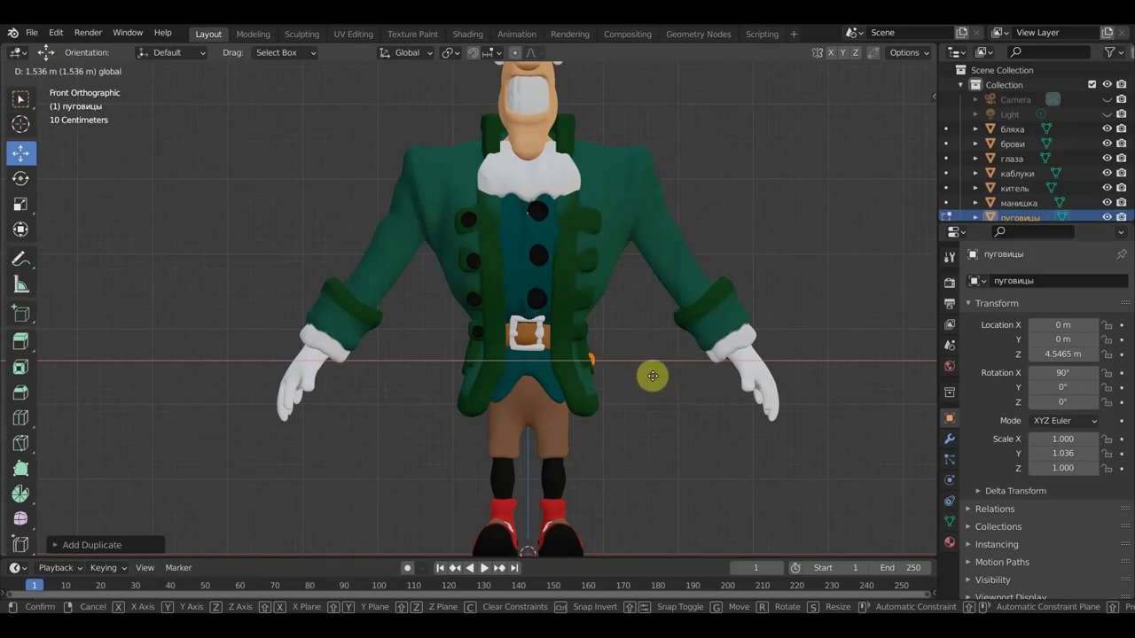
drag(654, 376, 650, 399)
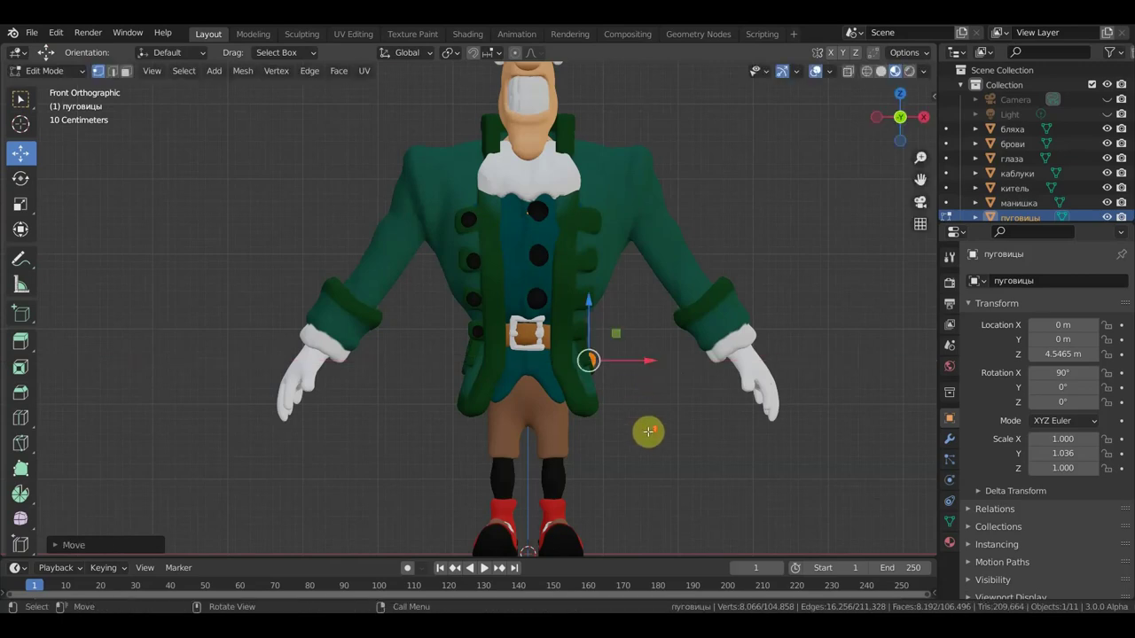
scroll(647, 434, up, 3)
mouse_move(647, 440)
middle_down()
mouse_move(585, 456)
mouse_move(469, 430)
mouse_move(360, 469)
middle_up()
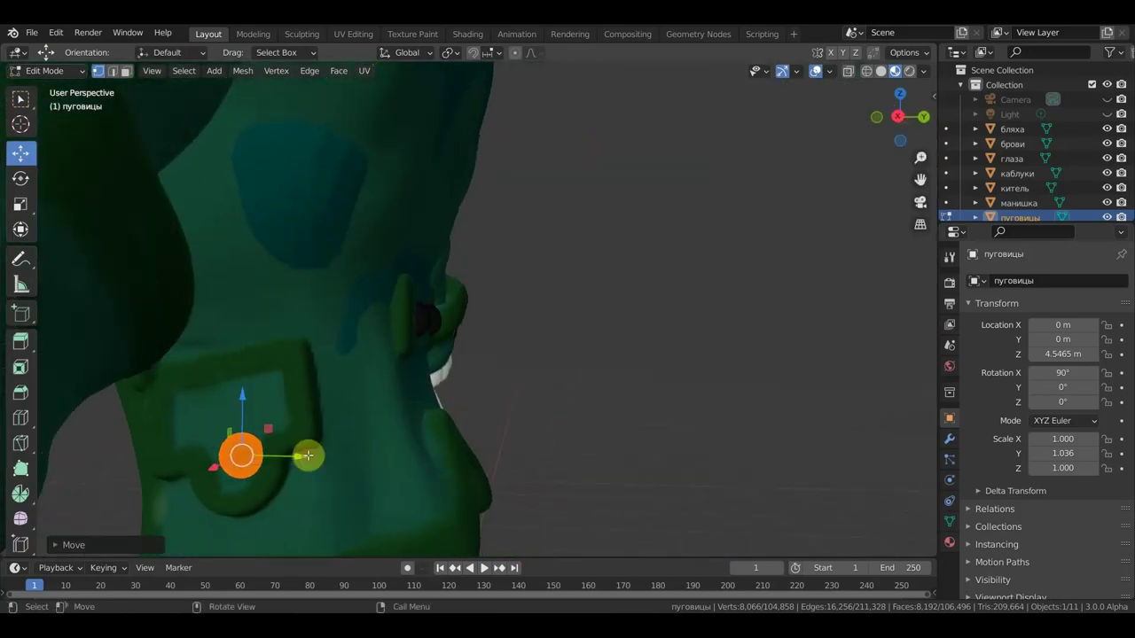
drag(303, 458, 300, 454)
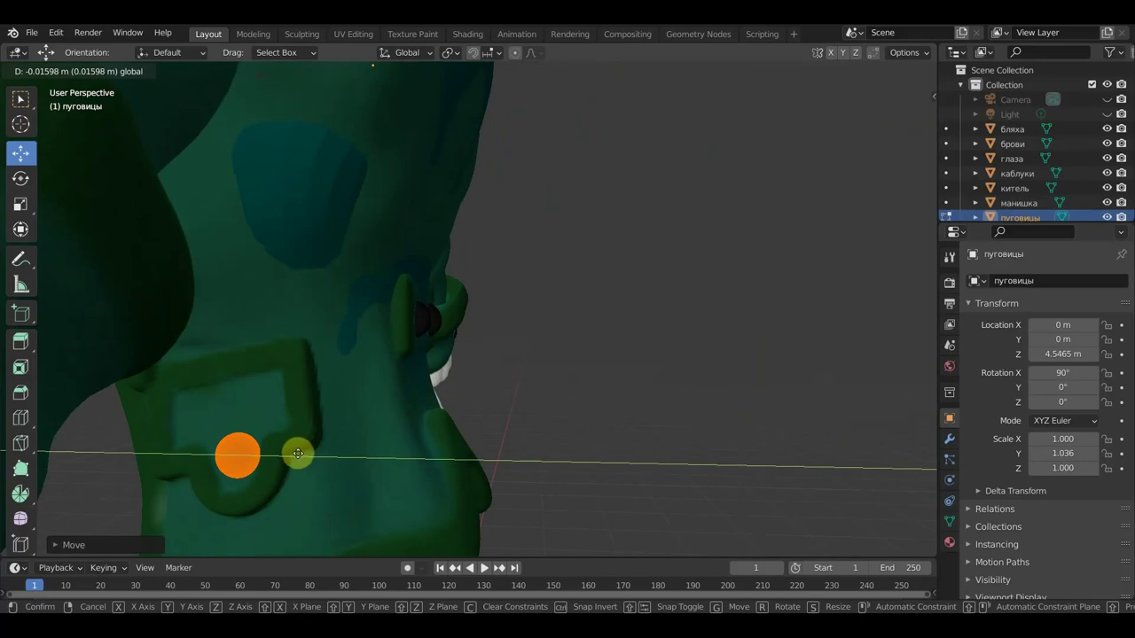
drag(302, 457, 300, 458)
mouse_move(367, 468)
middle_down()
mouse_move(714, 416)
mouse_move(636, 456)
mouse_move(572, 450)
mouse_move(529, 415)
middle_up()
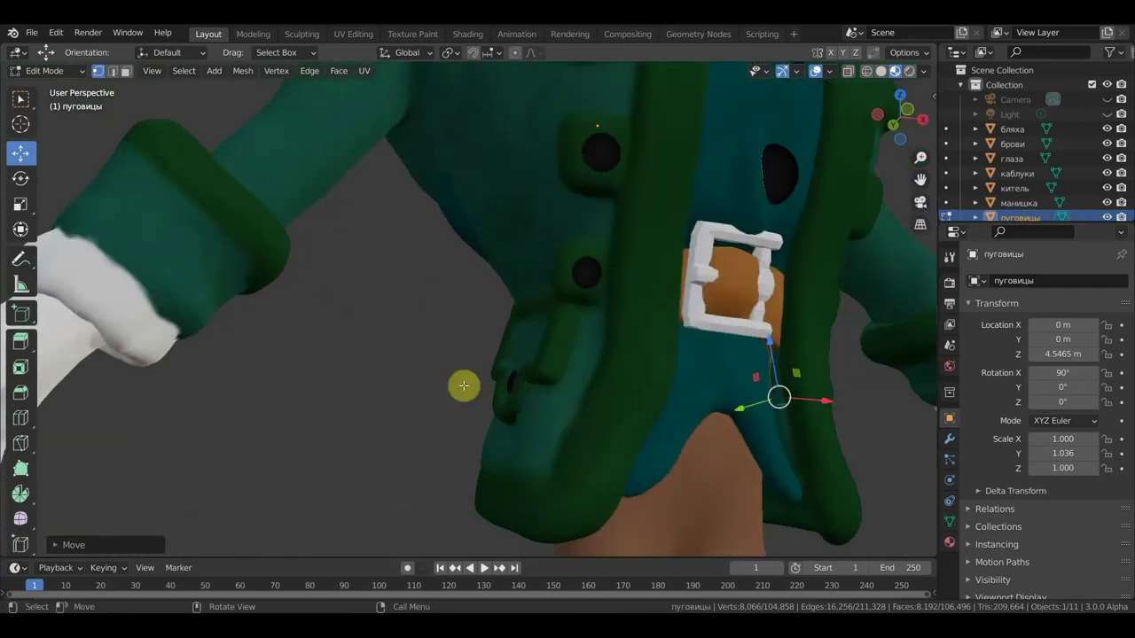
Select the whole stray button on the coat flap and shift it sideways along X.
click(514, 381)
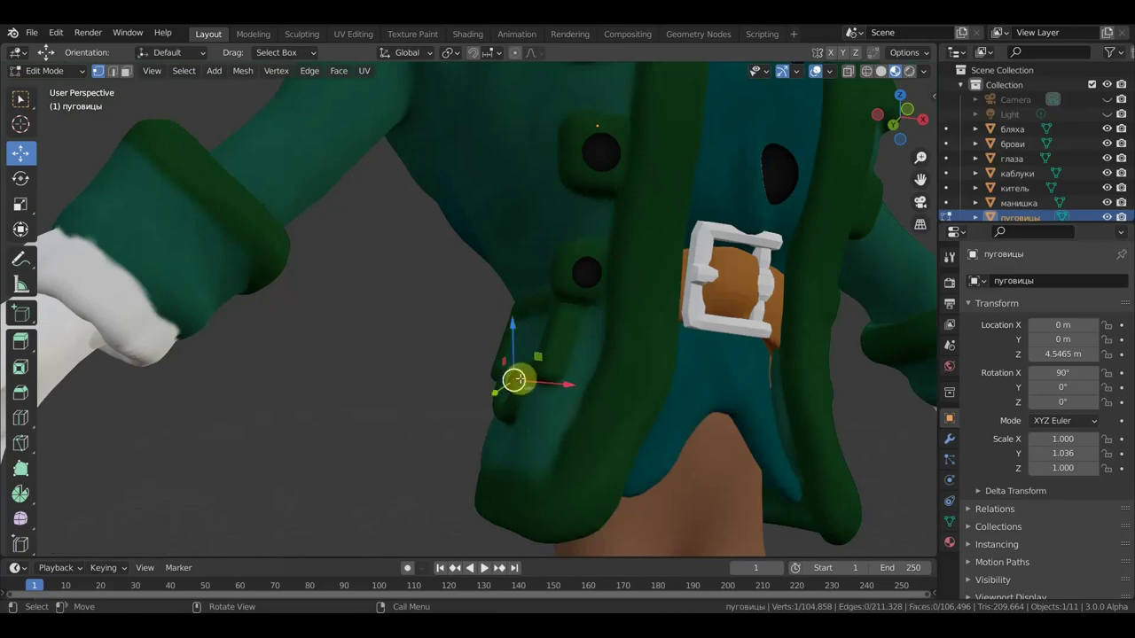
key(ctrl+l)
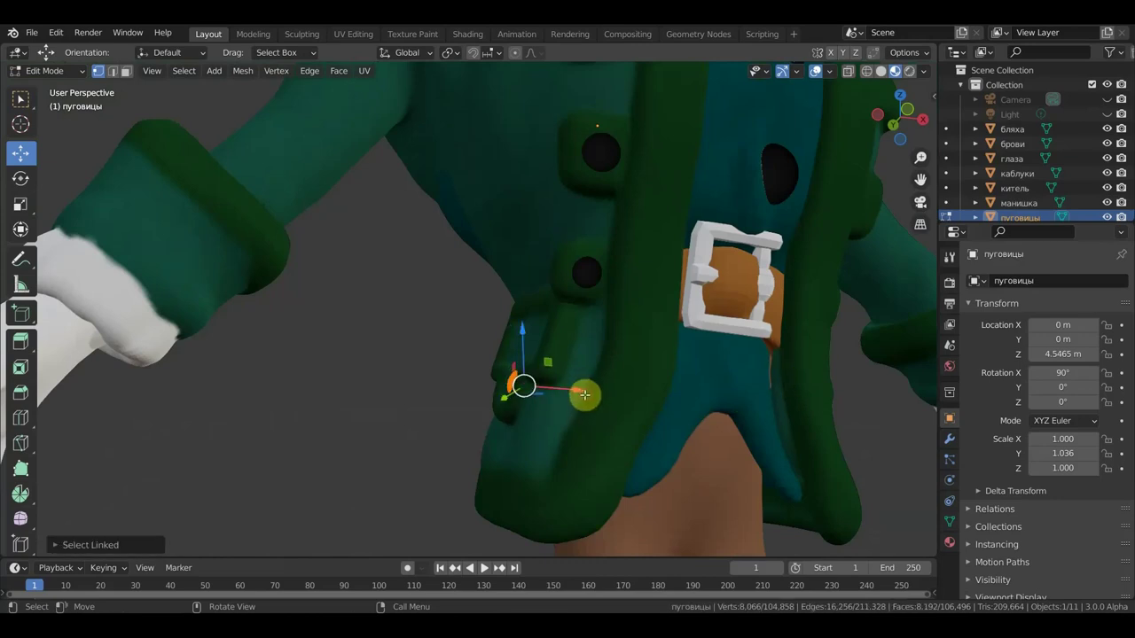
drag(584, 394, 580, 395)
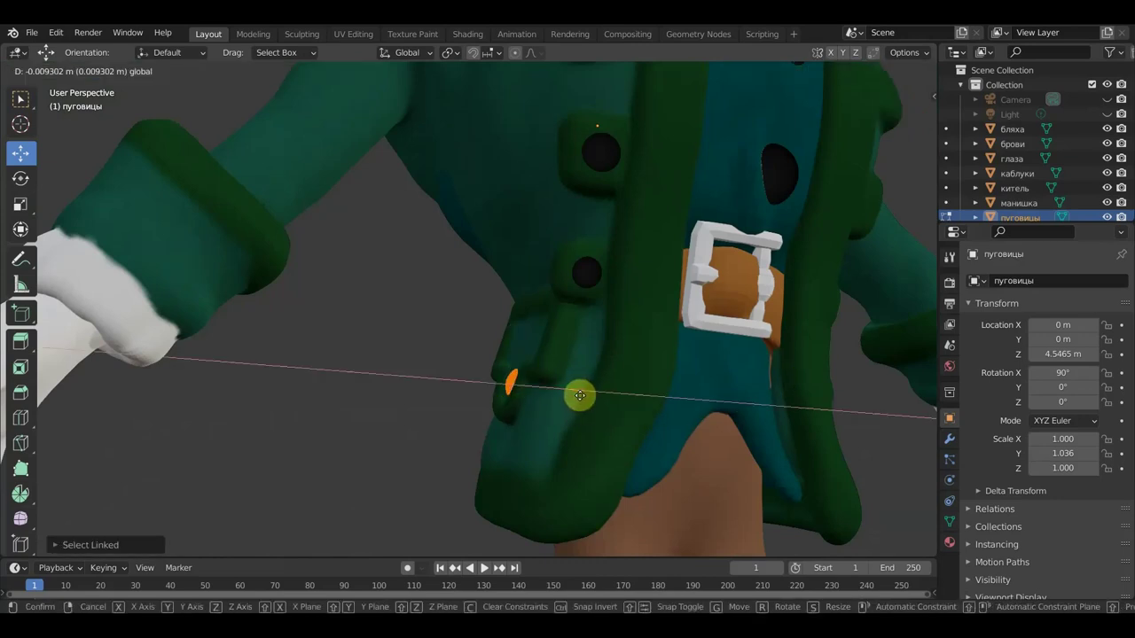
click(580, 394)
Check the character in front orthographic view and return to Object Mode.
scroll(559, 408, down, 4)
middle_drag(527, 451, 705, 484)
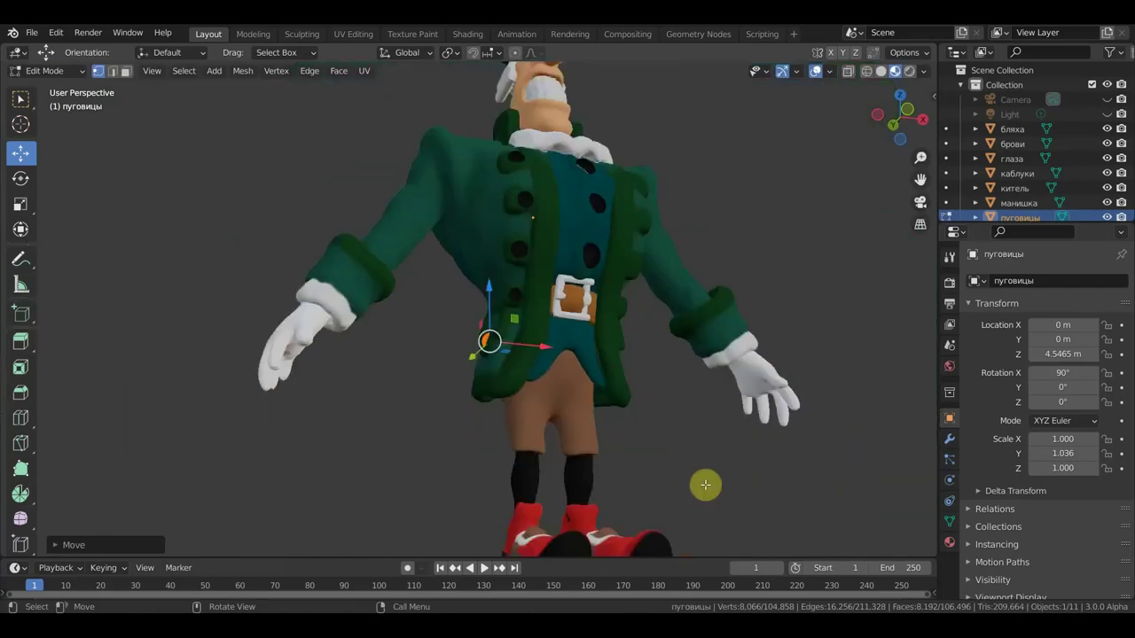
key(KP_1)
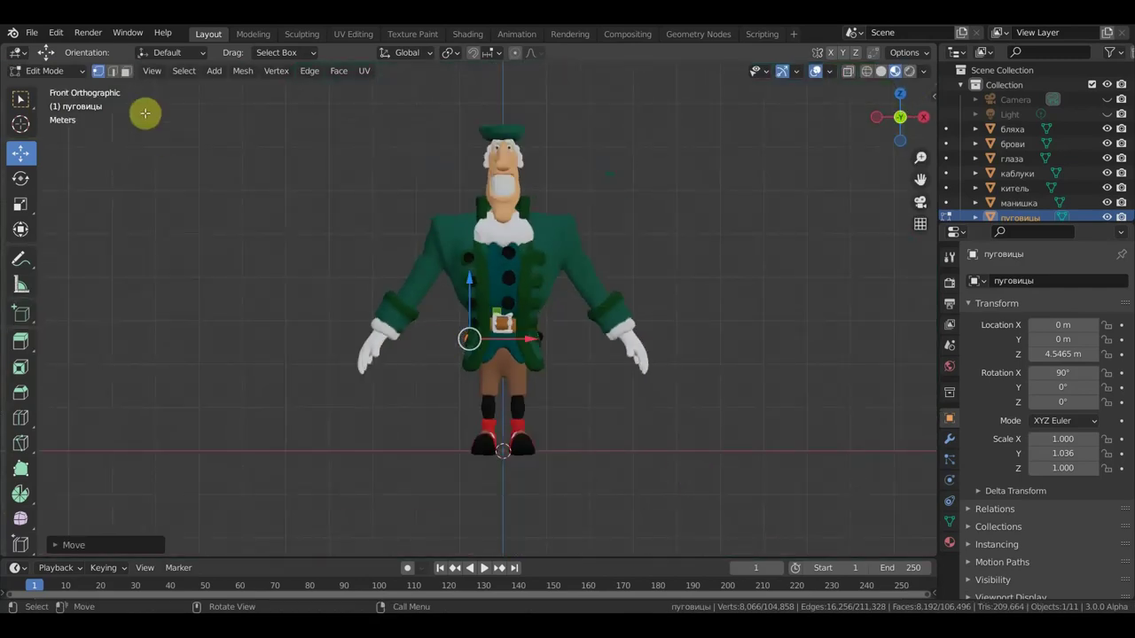
click(55, 71)
click(56, 84)
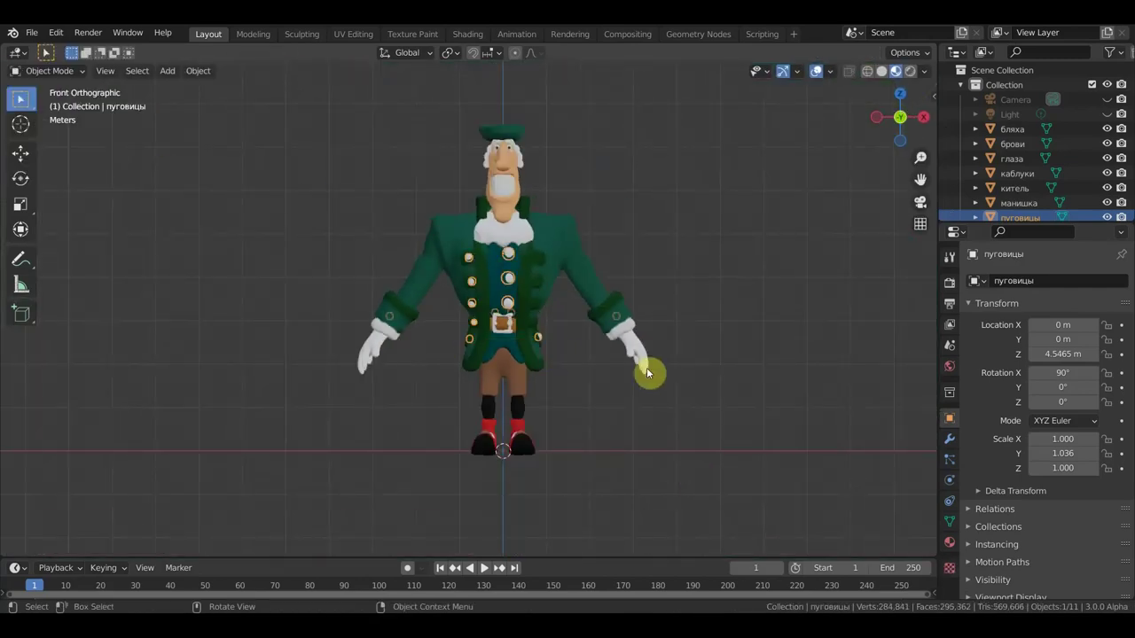
Set the buttons' Base Color to yellow (H 0.151, S 0.930, V 0.800).
shift+middle_drag(646, 381, 704, 405)
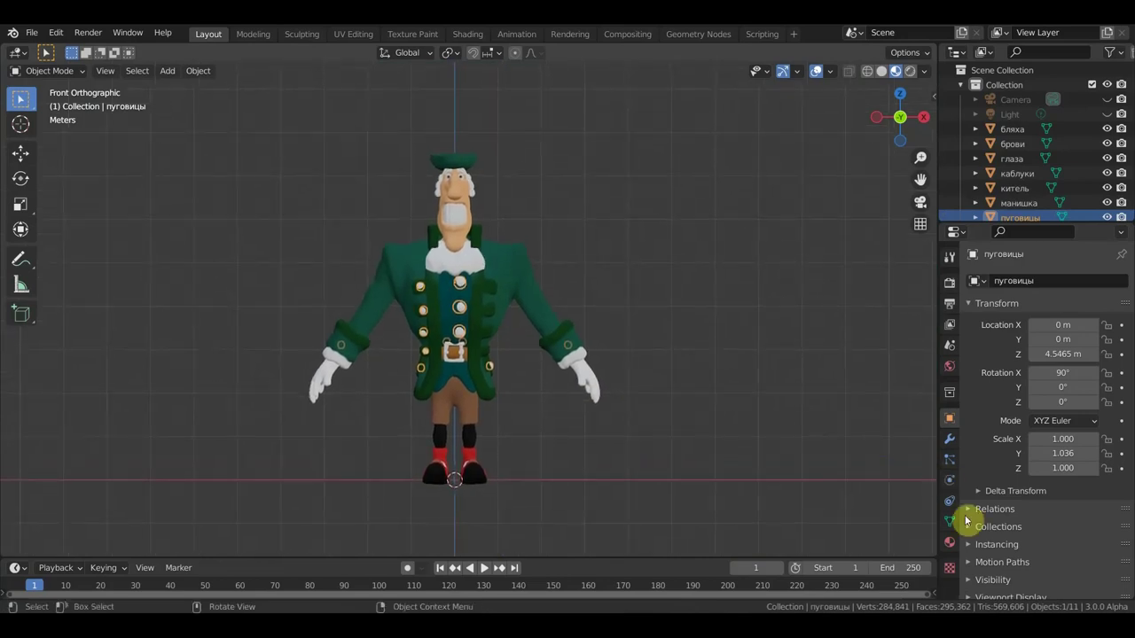
click(951, 545)
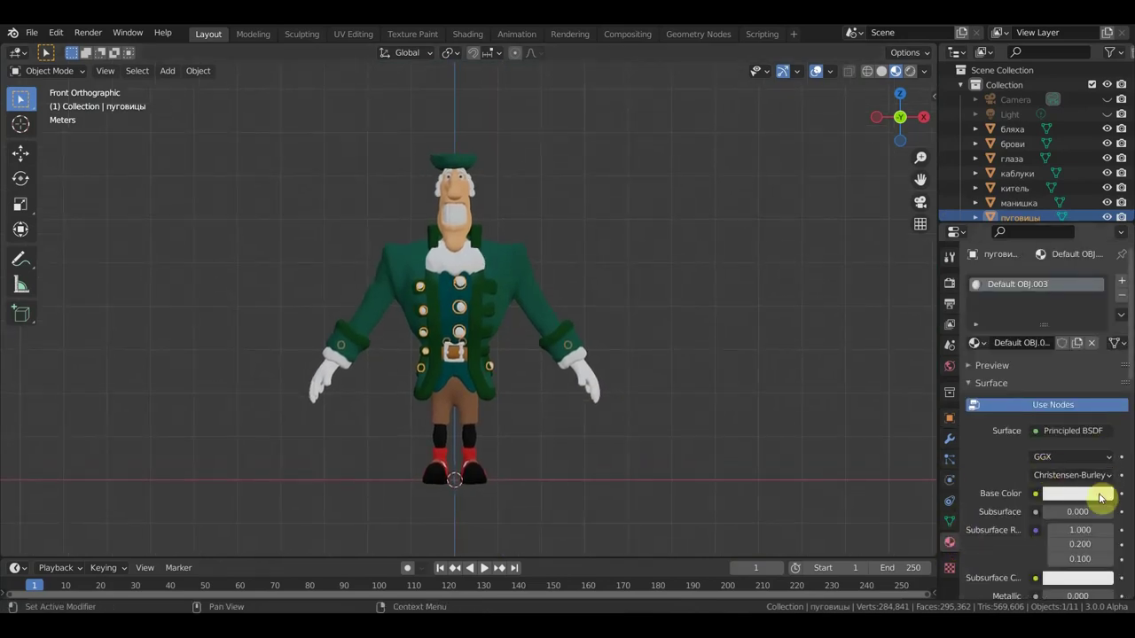
click(1096, 496)
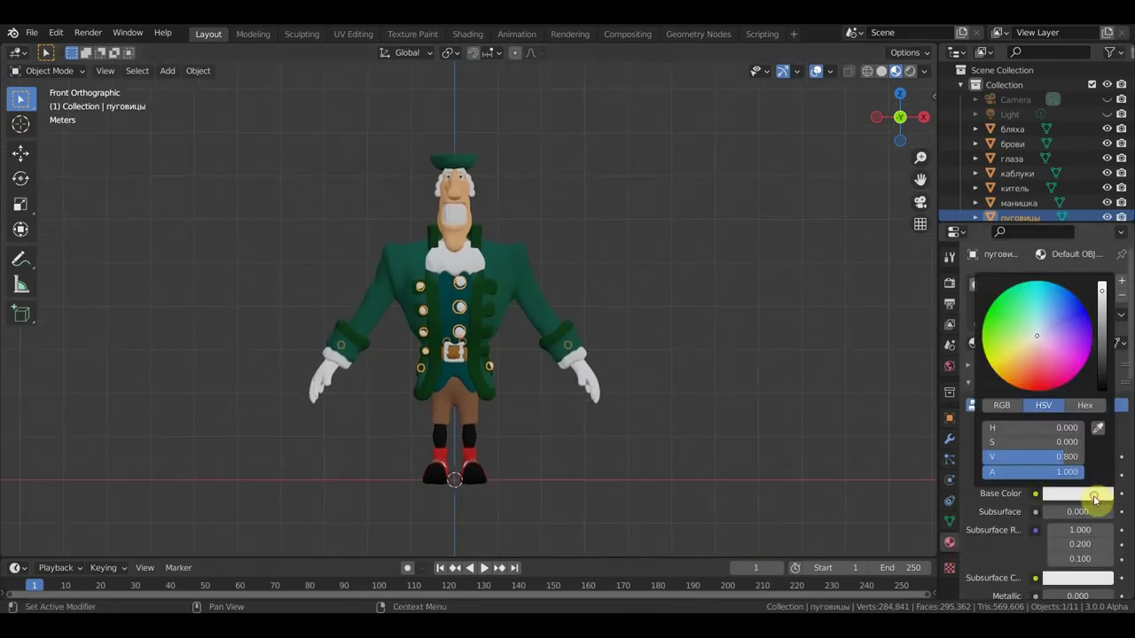
click(1018, 356)
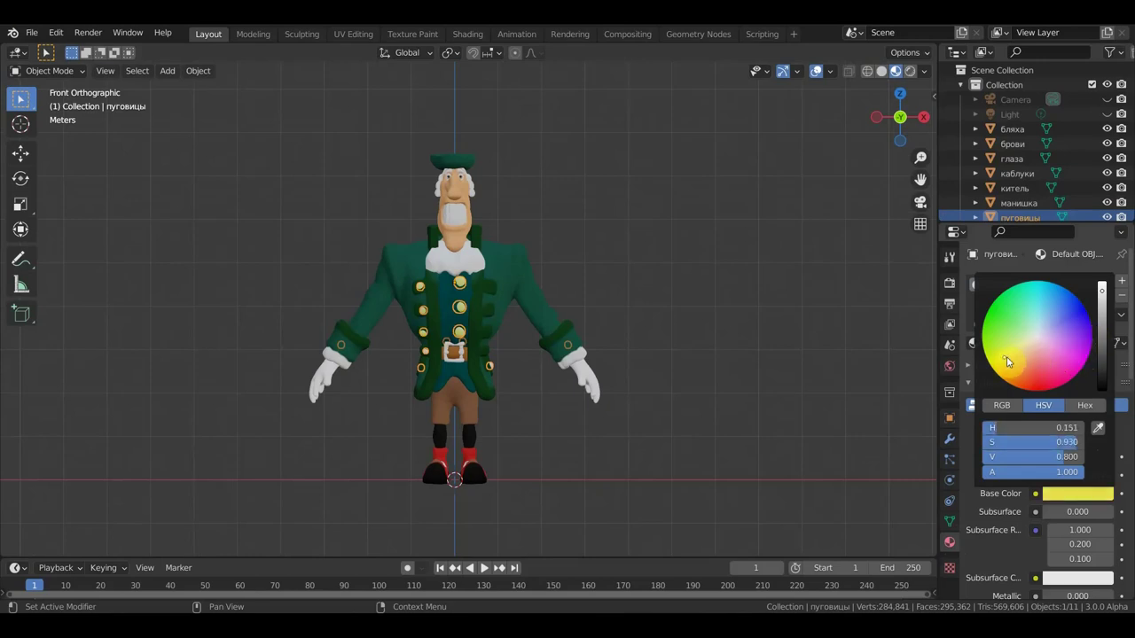
scroll(708, 338, up, 4)
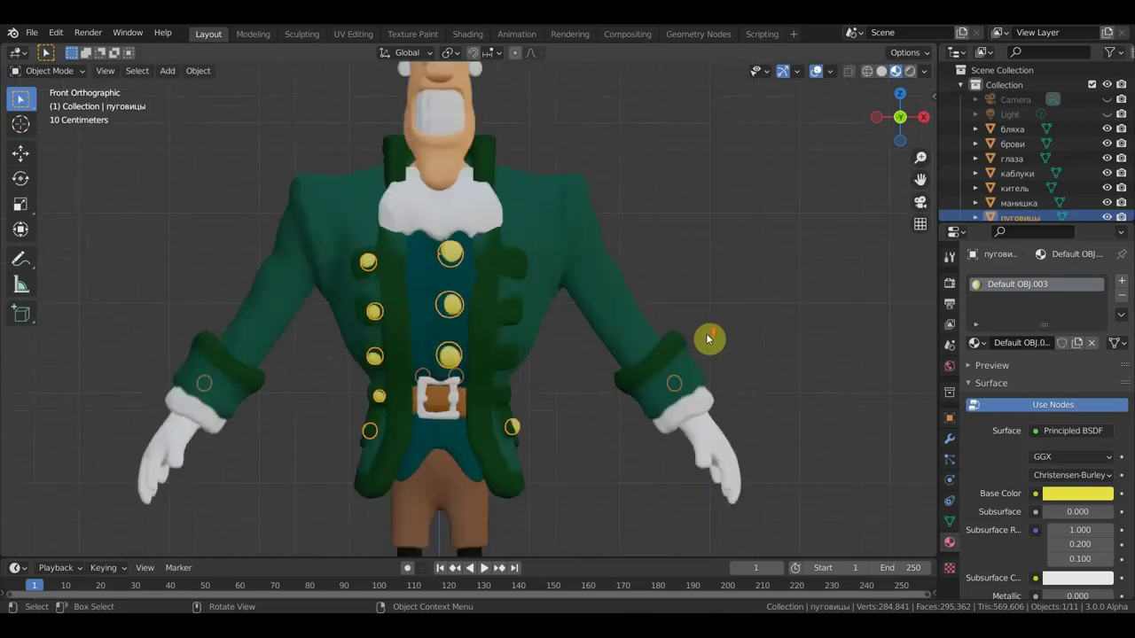
click(767, 325)
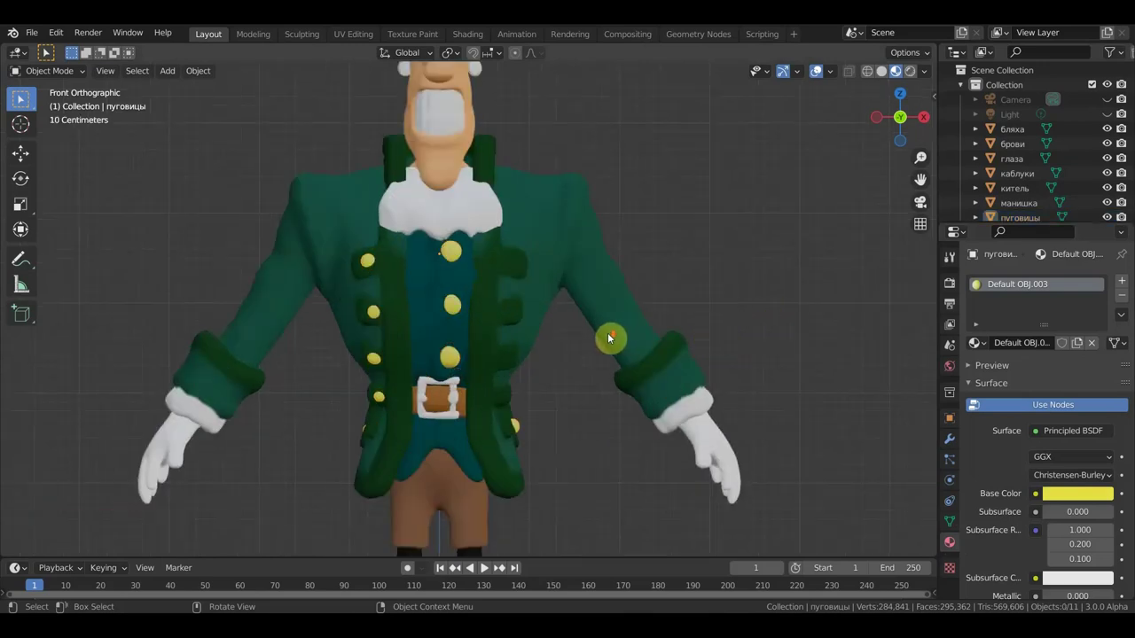
Orbit around to the character's side and select the heels object.
scroll(608, 335, down, 2)
scroll(596, 346, down, 1)
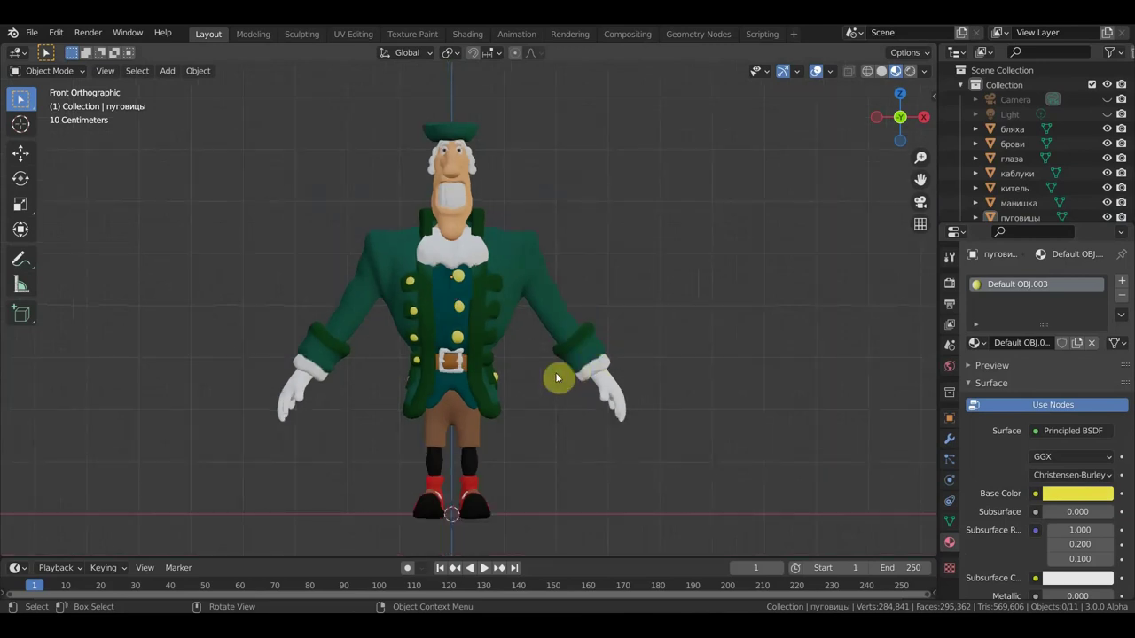
mouse_move(534, 393)
middle_down()
mouse_move(645, 408)
mouse_move(686, 387)
mouse_move(533, 523)
middle_up()
click(502, 530)
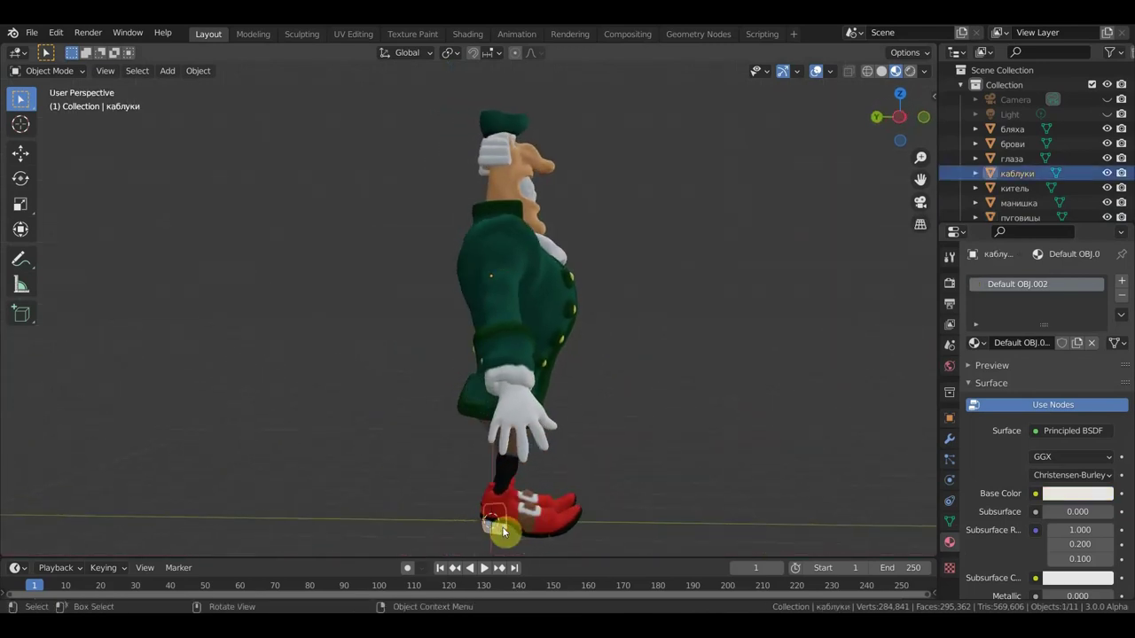
Turn the каблуки heels black by lowering their Base Color value to 0.026.
click(1096, 495)
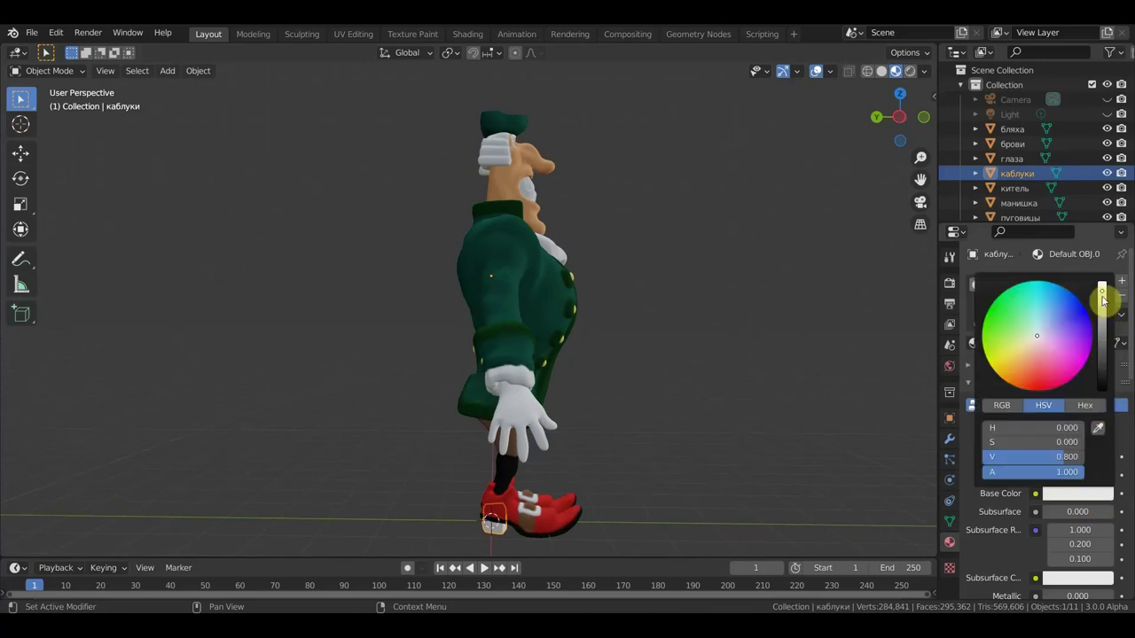
drag(1062, 456, 984, 457)
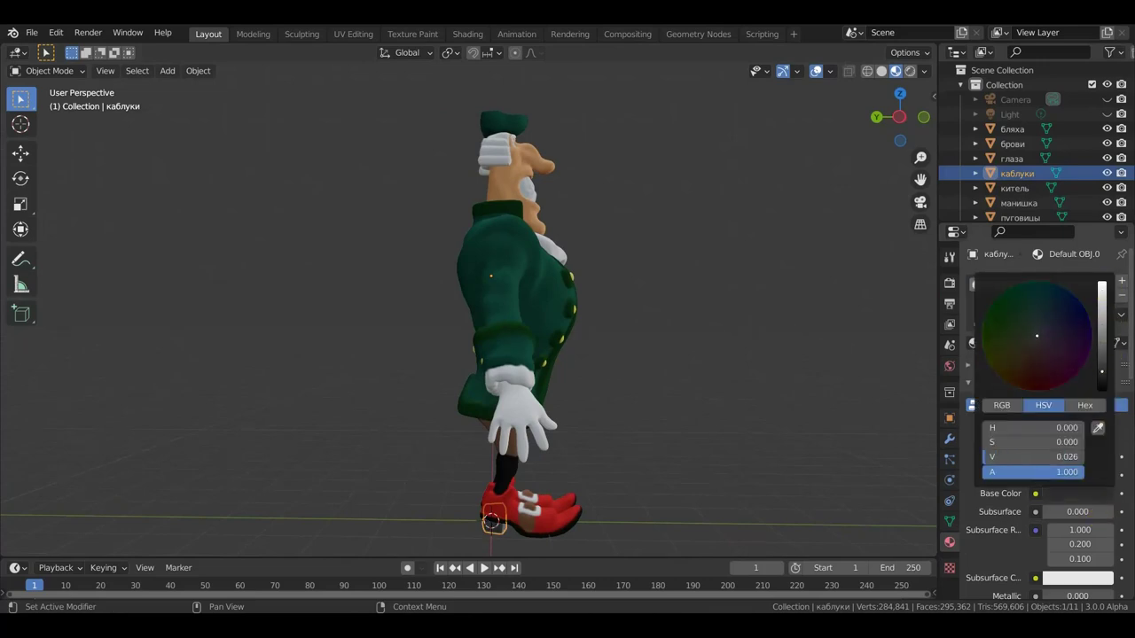
click(789, 401)
middle_drag(782, 403, 608, 398)
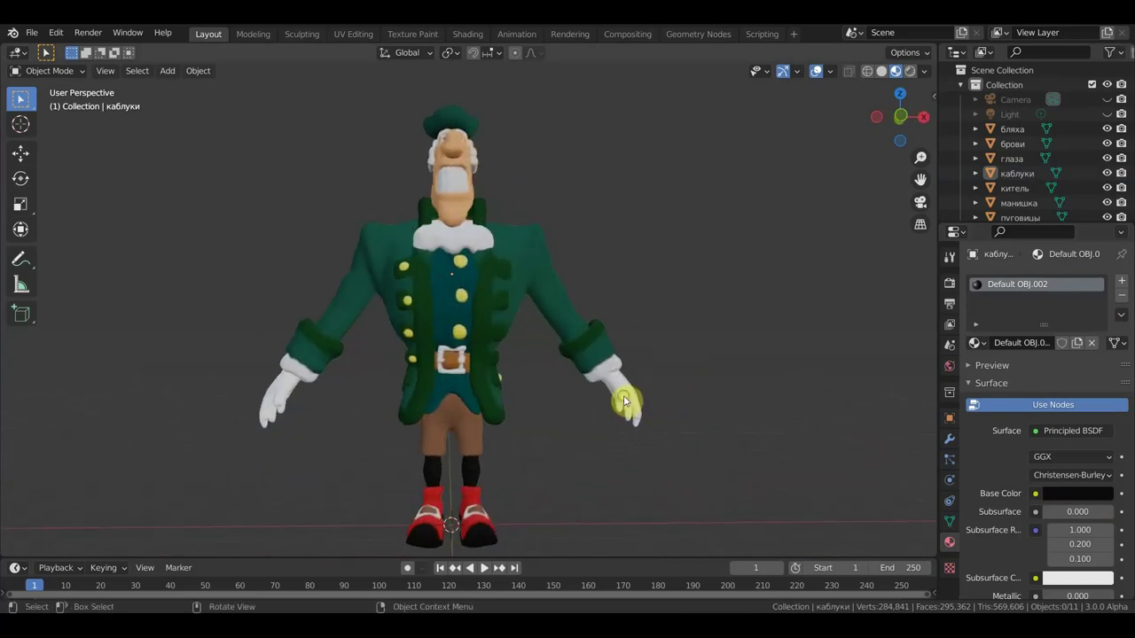
shift+middle_drag(657, 450, 672, 422)
scroll(604, 358, down, 2)
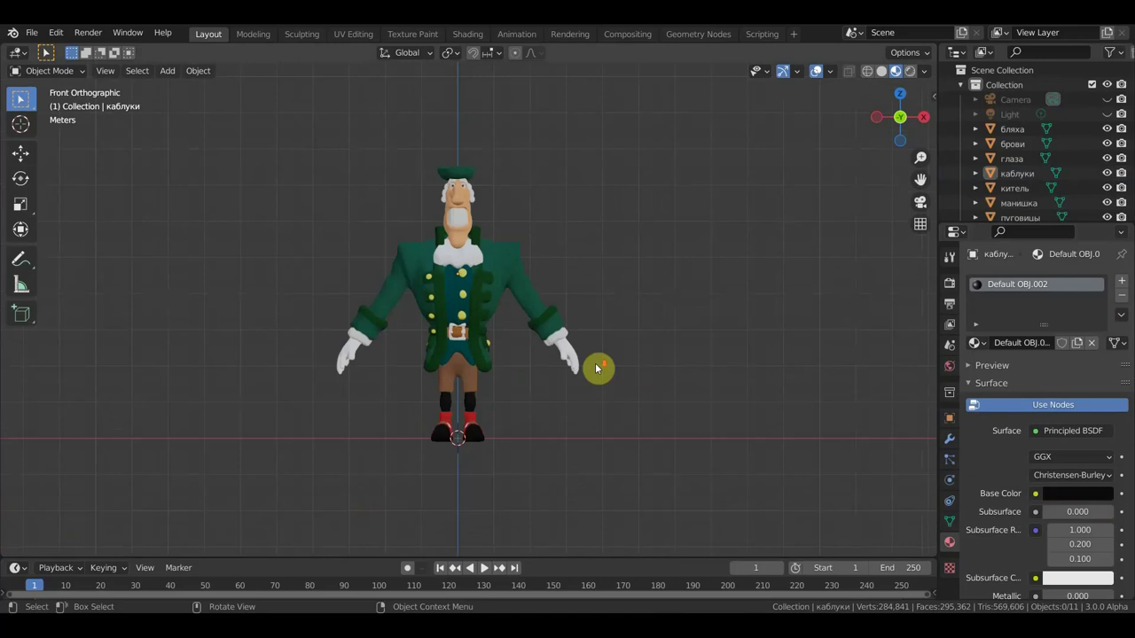
click(35, 33)
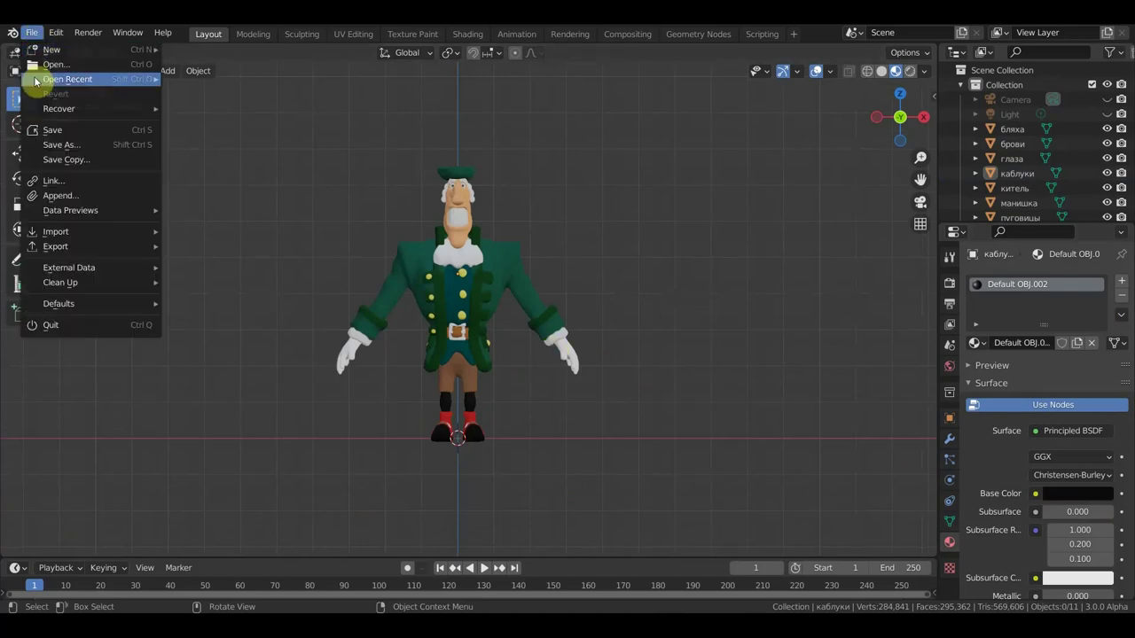
Save the project under the new name ливси.blend in the ливси folder.
click(73, 145)
click(441, 515)
text(ливси)
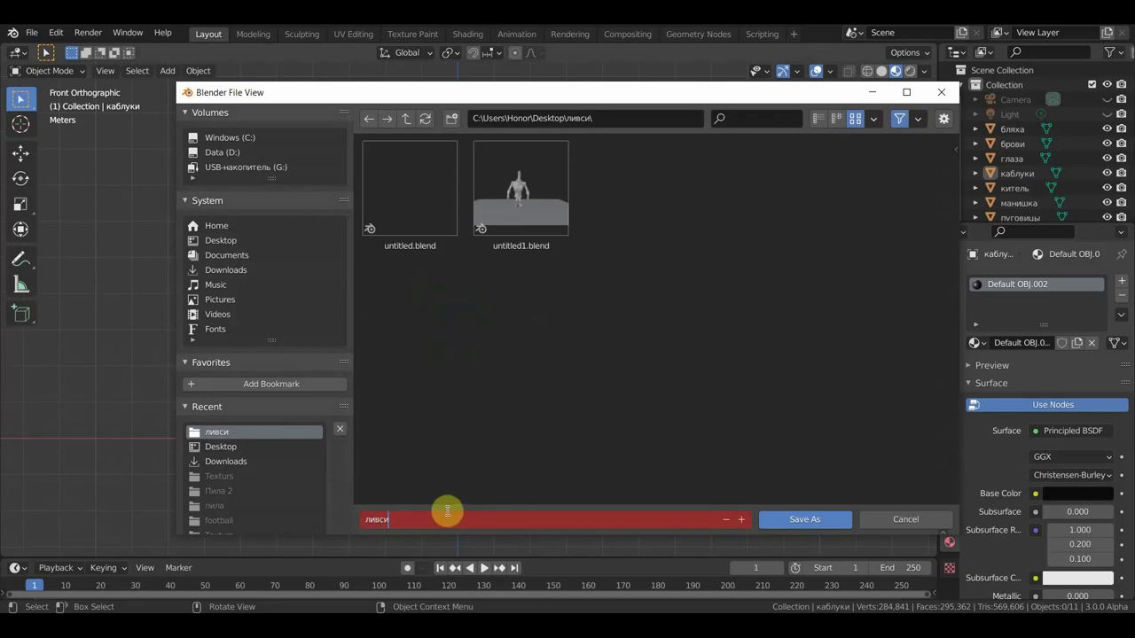
key(Return)
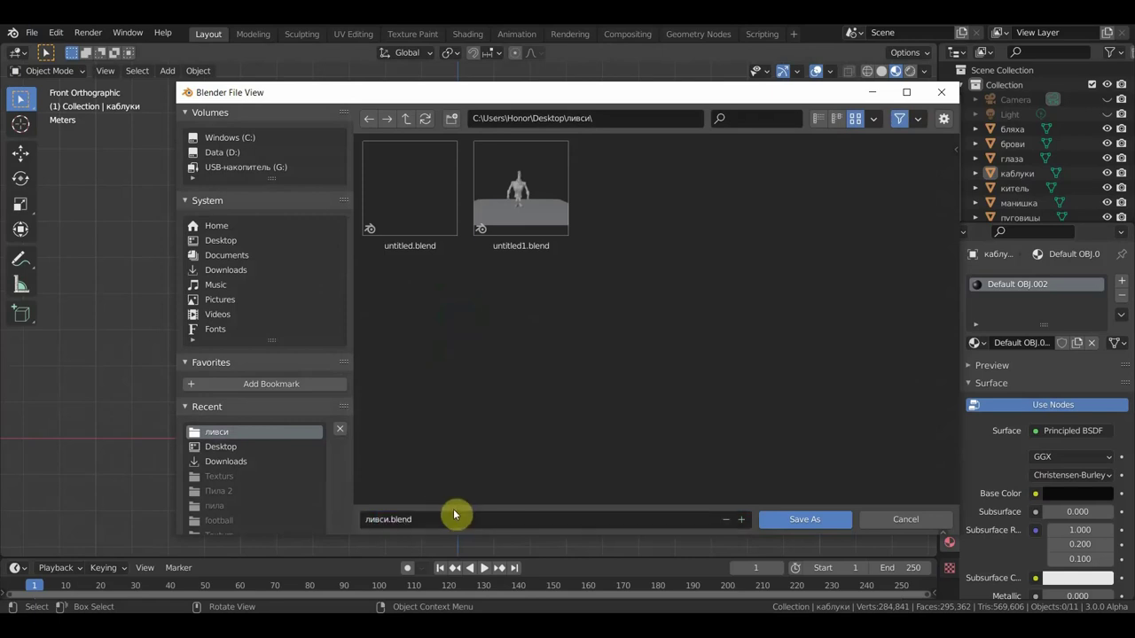
click(804, 520)
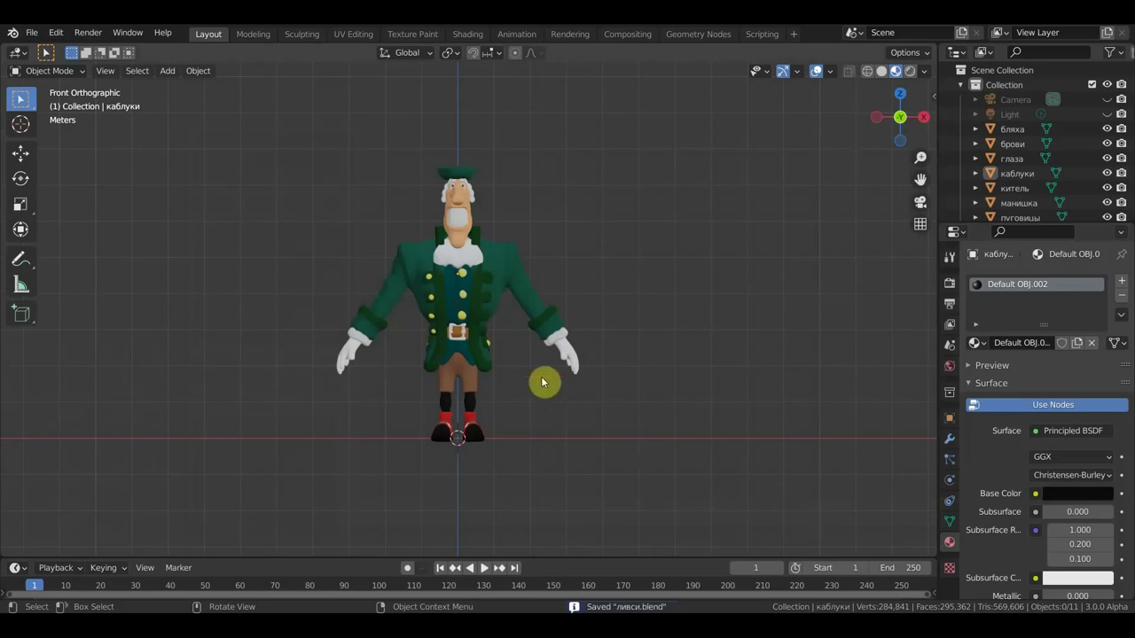
scroll(499, 349, up, 1)
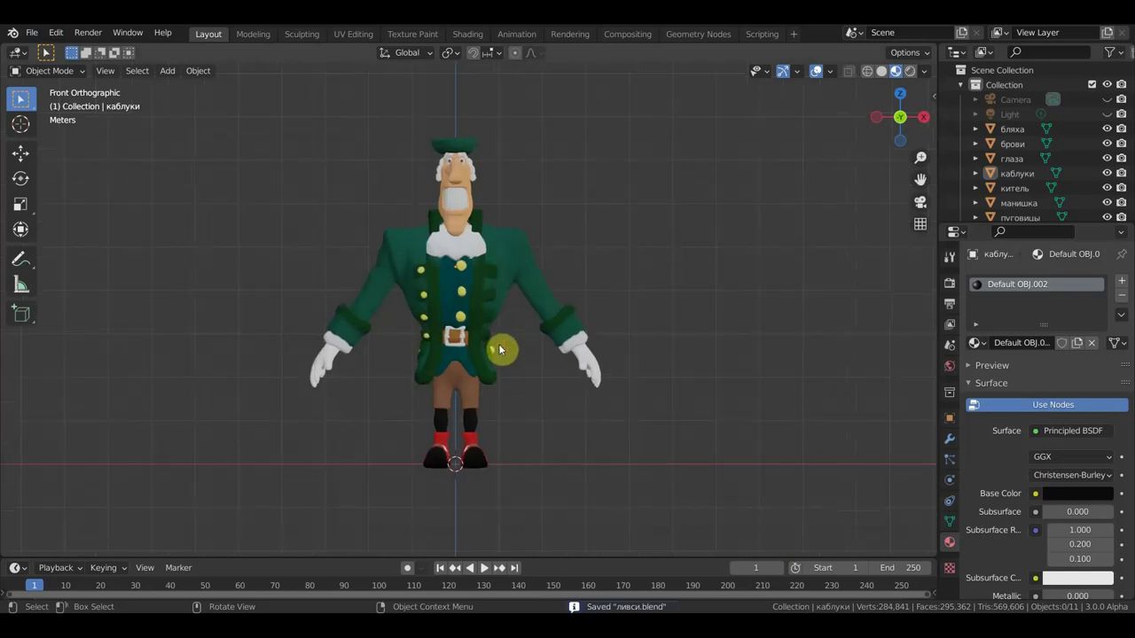
Move the китель coat along X to sit to the right of the character.
click(515, 259)
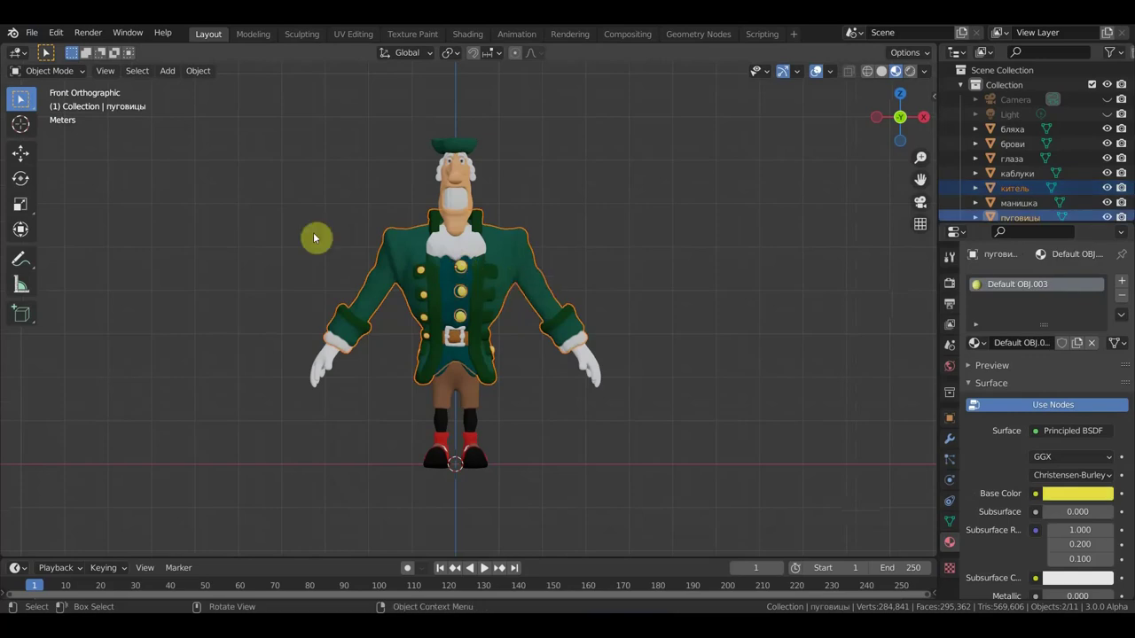
click(21, 152)
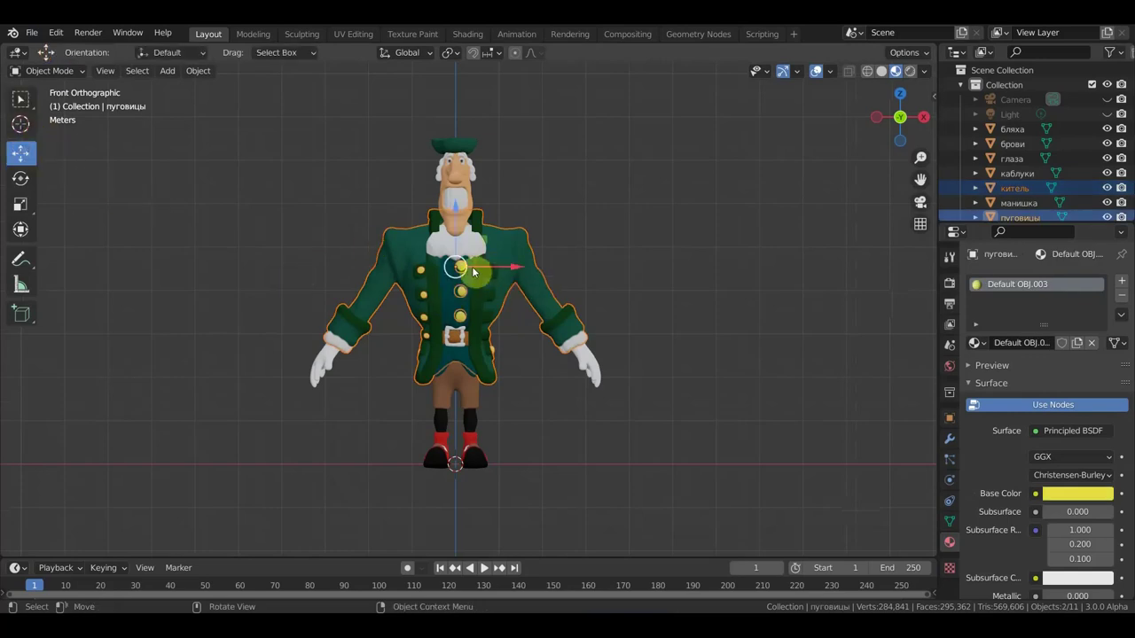
drag(529, 267, 798, 276)
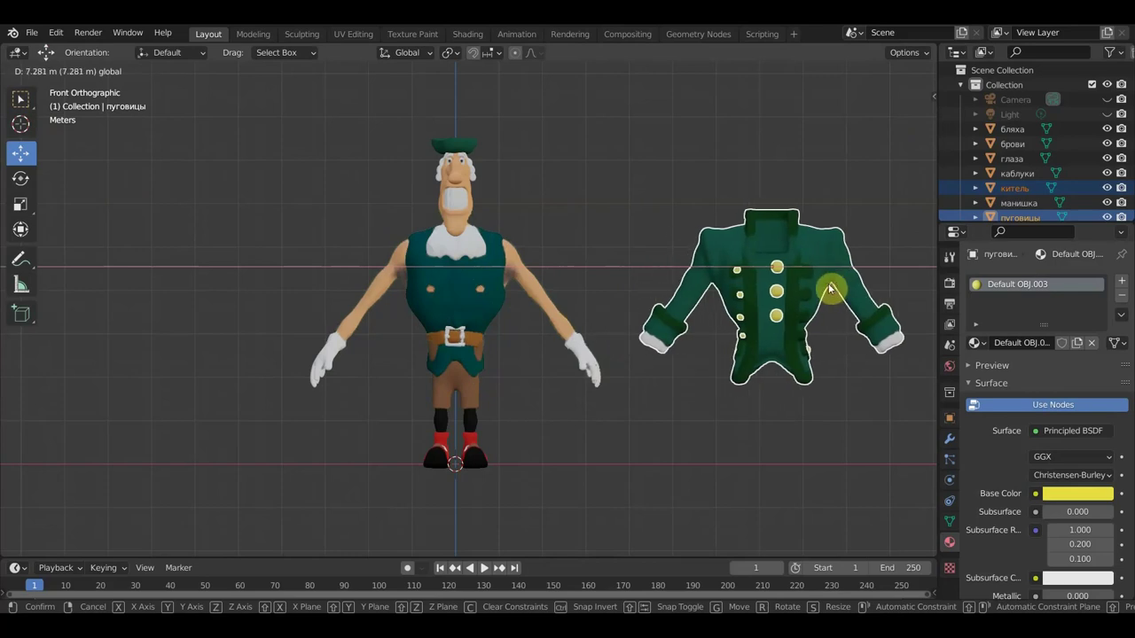
drag(798, 276, 834, 296)
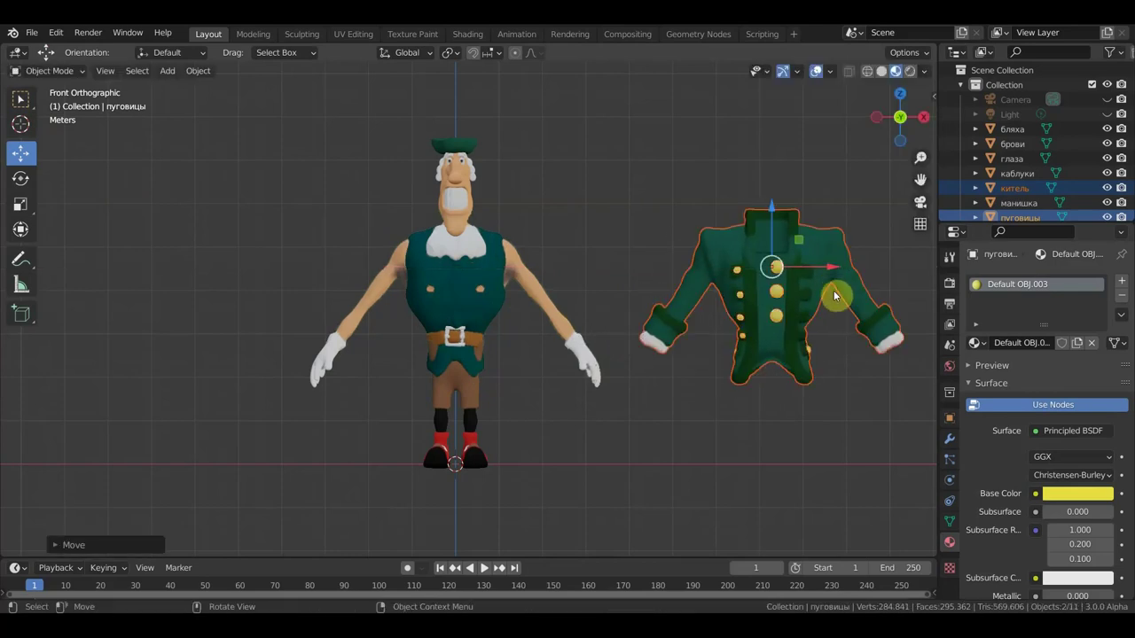
Select the ремень belt around the waist and switch it into Sculpt Mode.
click(473, 304)
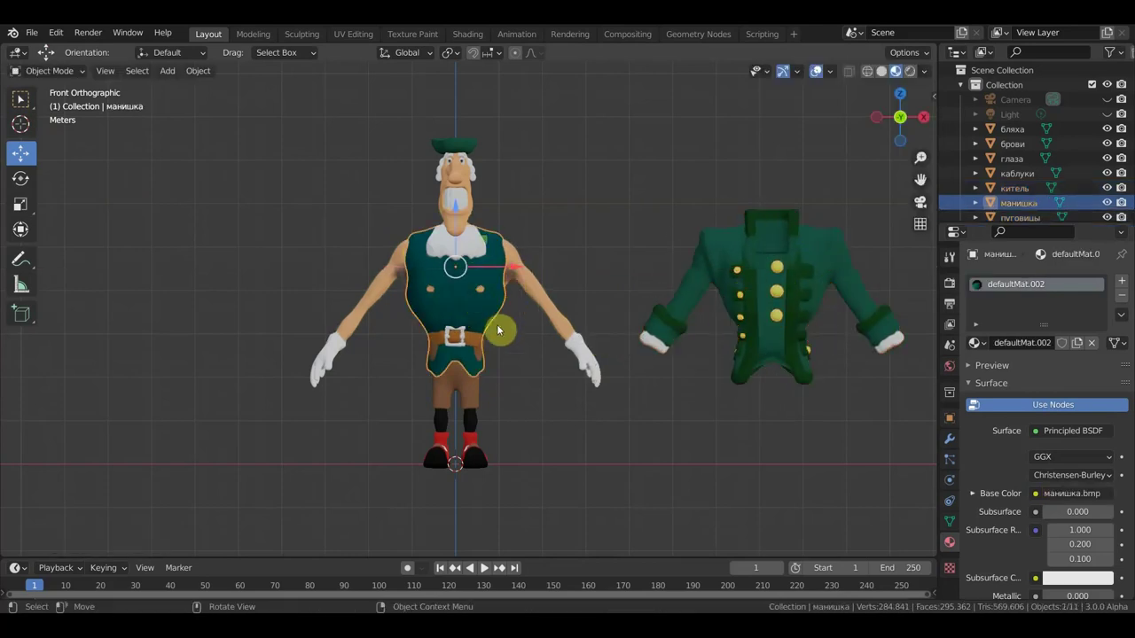
mouse_move(468, 398)
middle_down()
mouse_move(773, 342)
mouse_move(593, 343)
mouse_move(559, 405)
mouse_move(514, 329)
mouse_move(618, 340)
middle_up()
scroll(559, 340, up, 5)
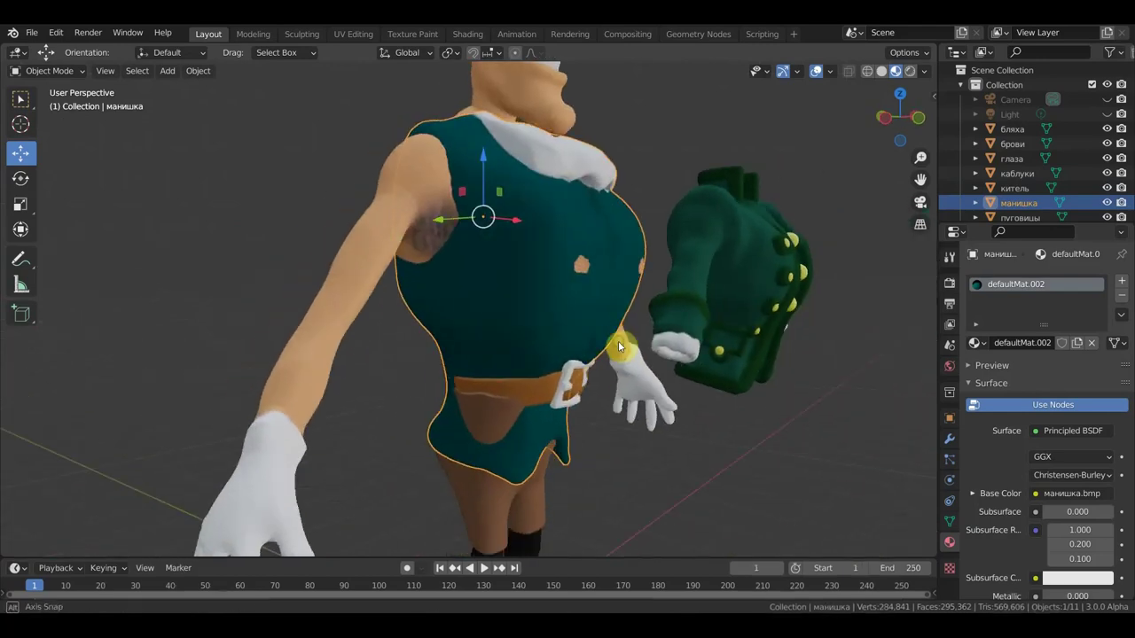
click(494, 390)
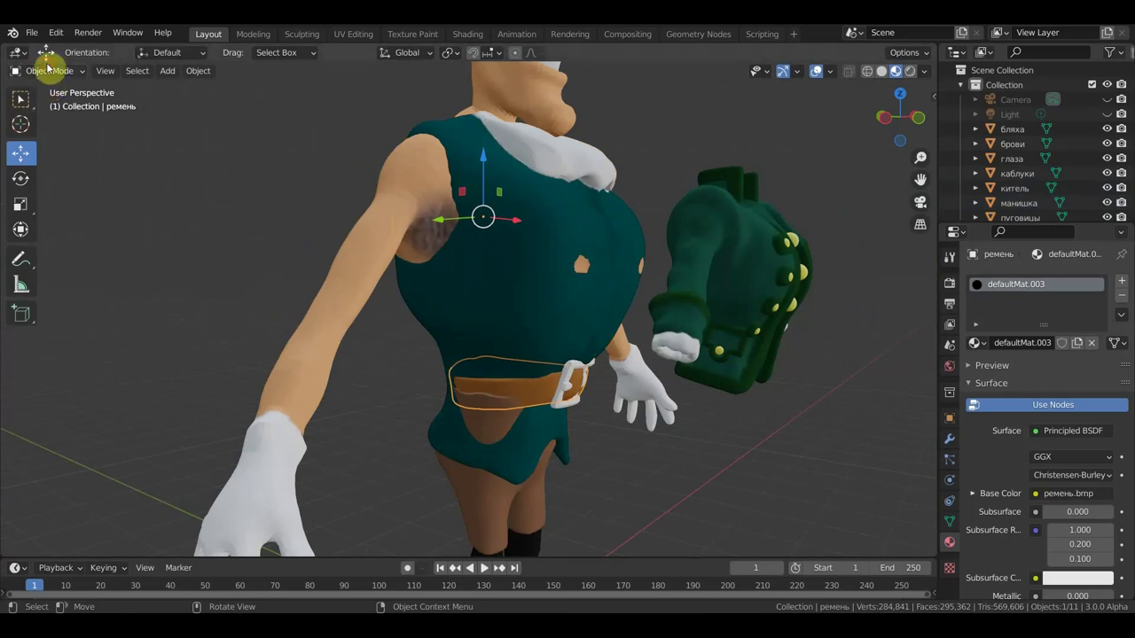
click(48, 71)
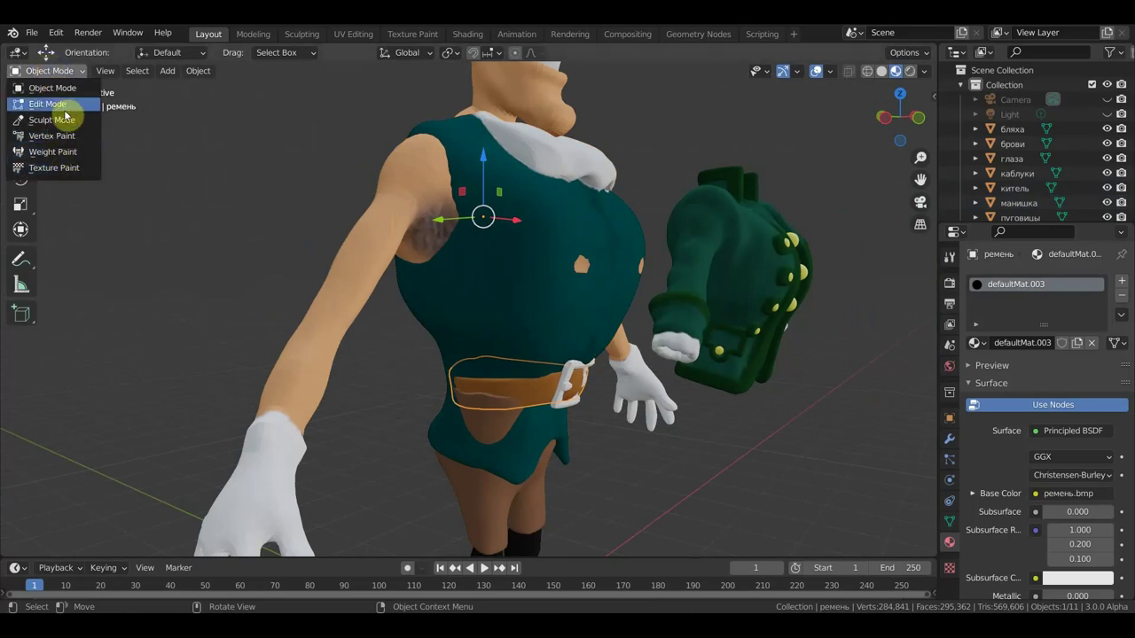
click(60, 120)
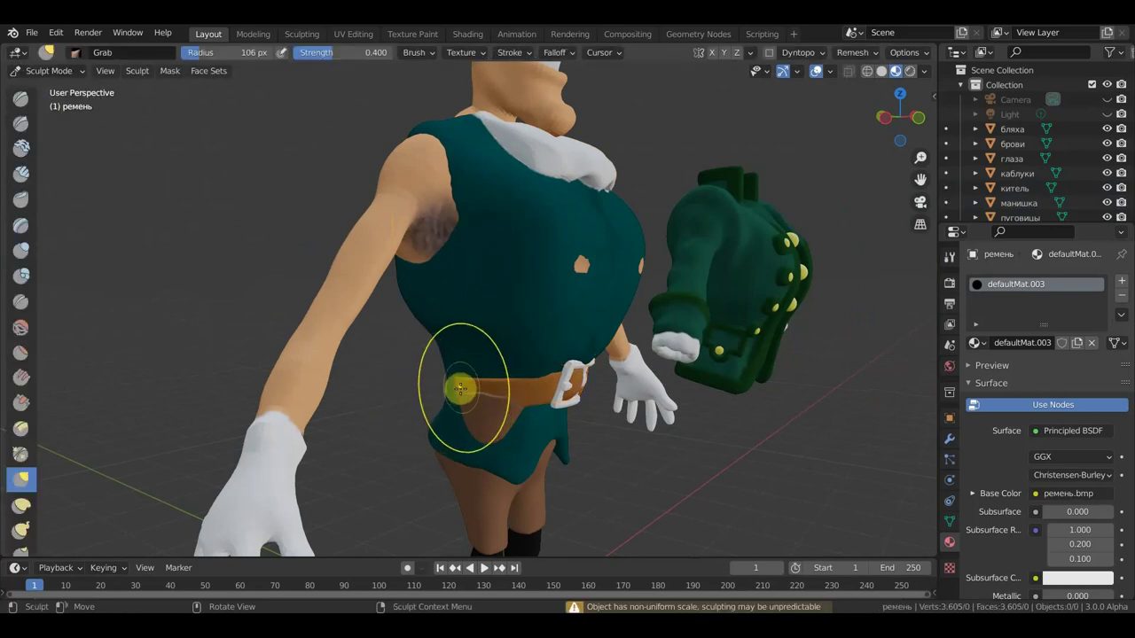
With X symmetry on, Grab-sculpt the belt and tunic at the front and hip.
click(713, 53)
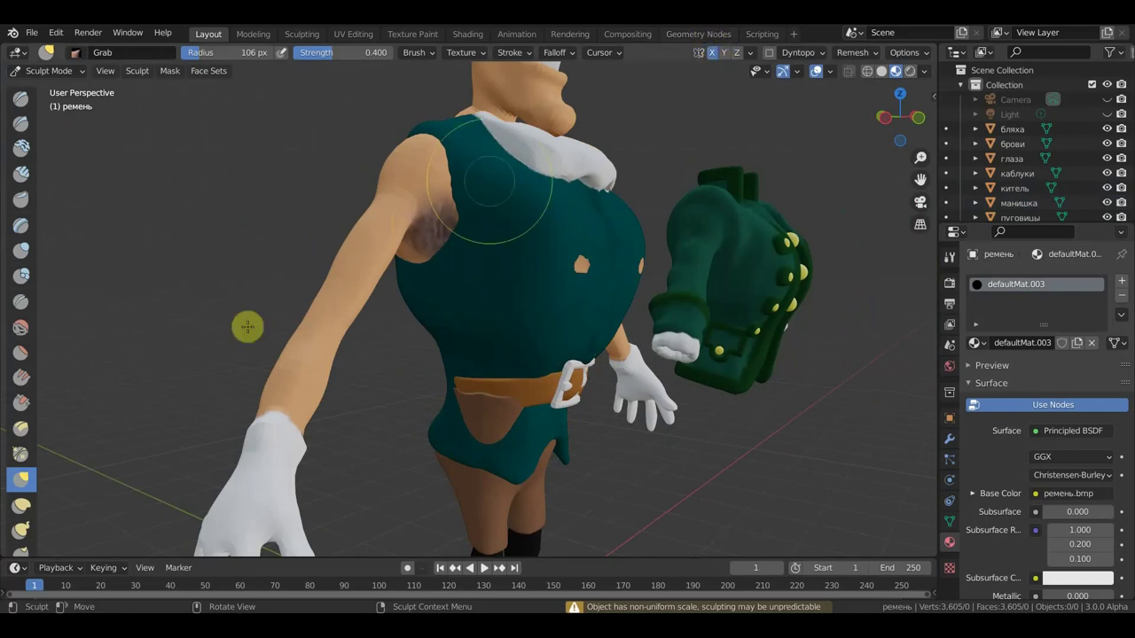
drag(473, 396, 446, 383)
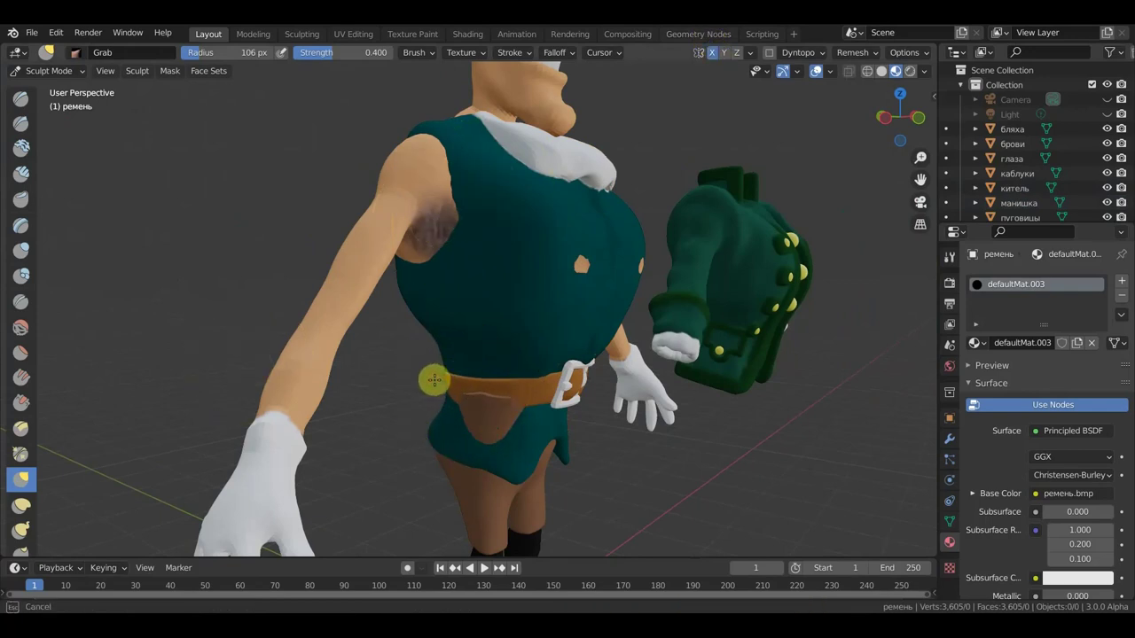
mouse_move(426, 405)
middle_down()
mouse_move(502, 418)
mouse_move(507, 372)
middle_up()
drag(507, 373, 490, 364)
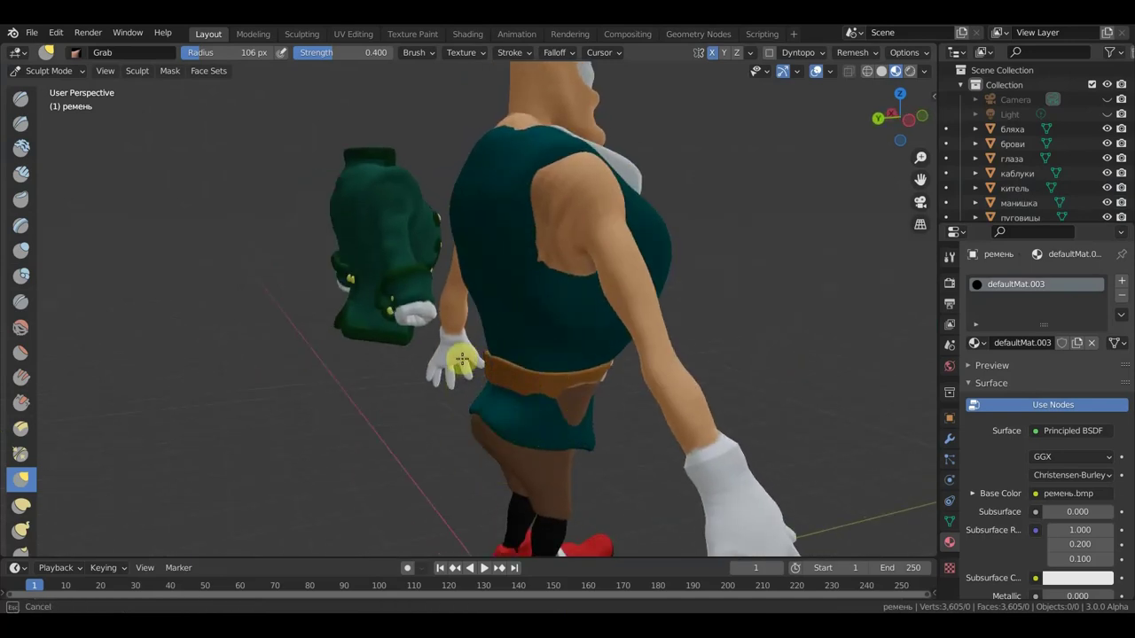
drag(461, 375, 473, 410)
mouse_move(473, 410)
middle_down()
mouse_move(552, 414)
mouse_move(559, 373)
middle_up()
drag(559, 372, 566, 371)
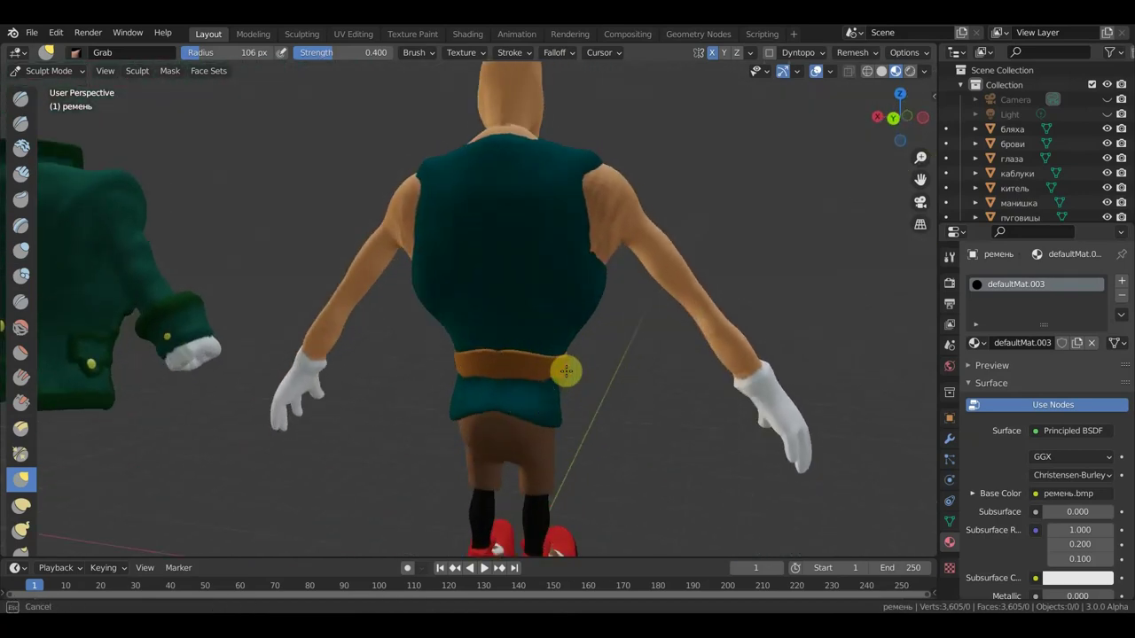
middle_drag(615, 411, 327, 408)
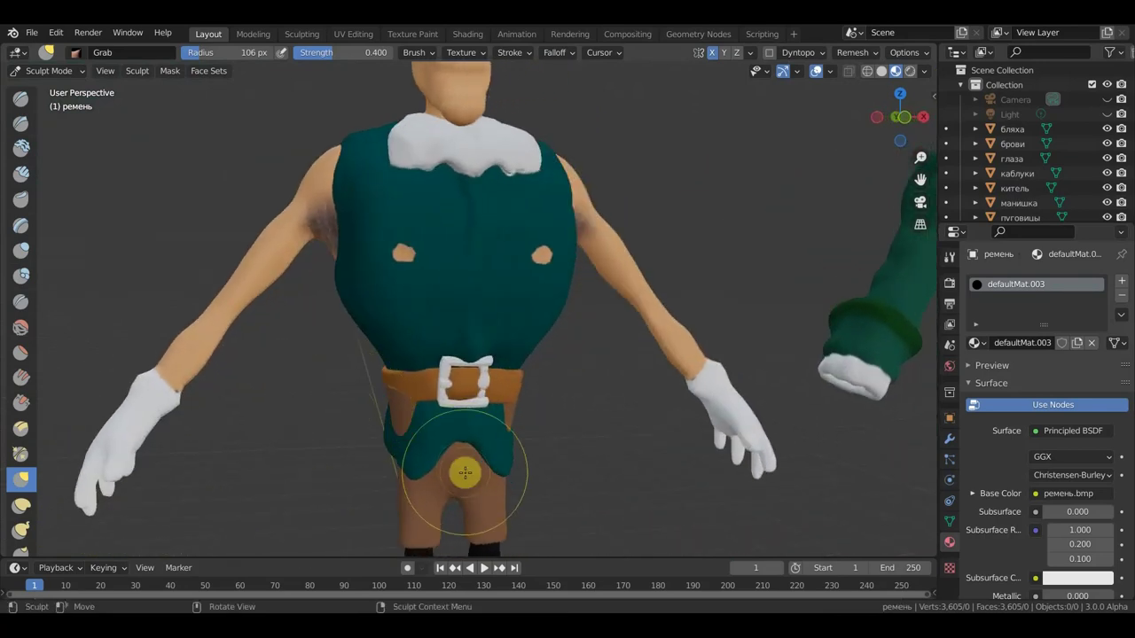
Snap to a front orthographic view of the sculpted belt.
scroll(464, 479, down, 3)
scroll(438, 481, down, 3)
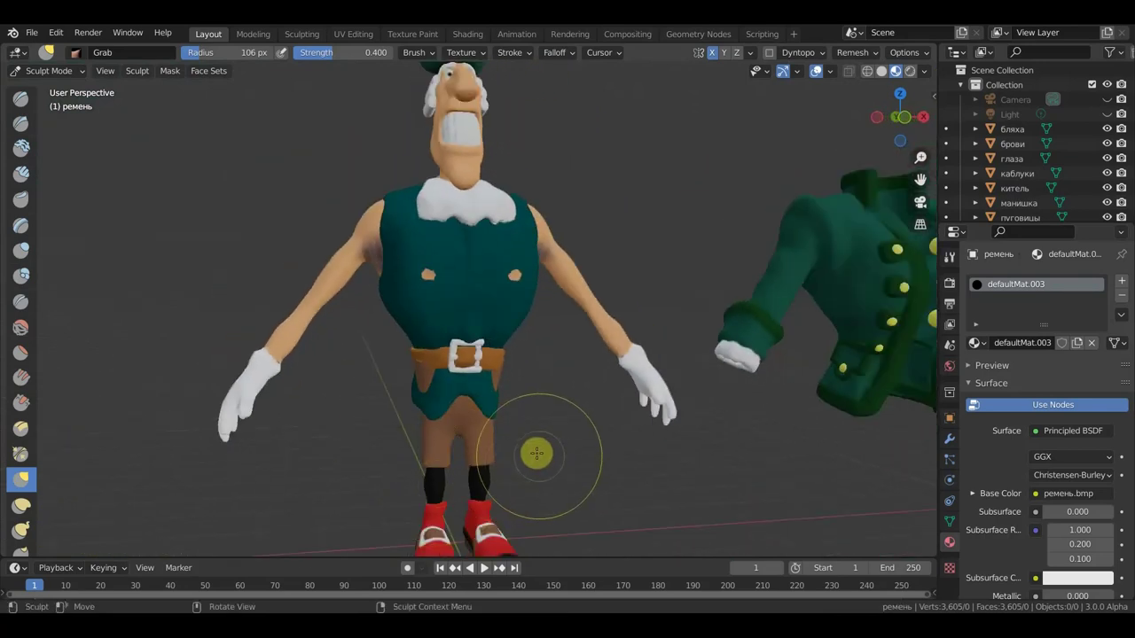
key(KP_5)
key(KP_1)
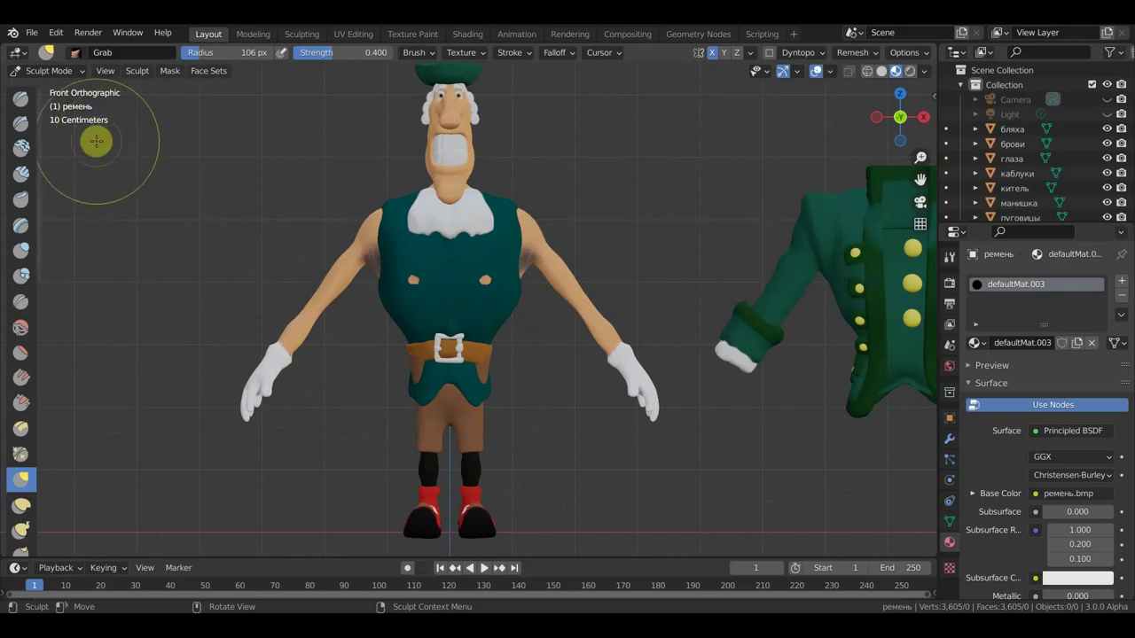
click(58, 73)
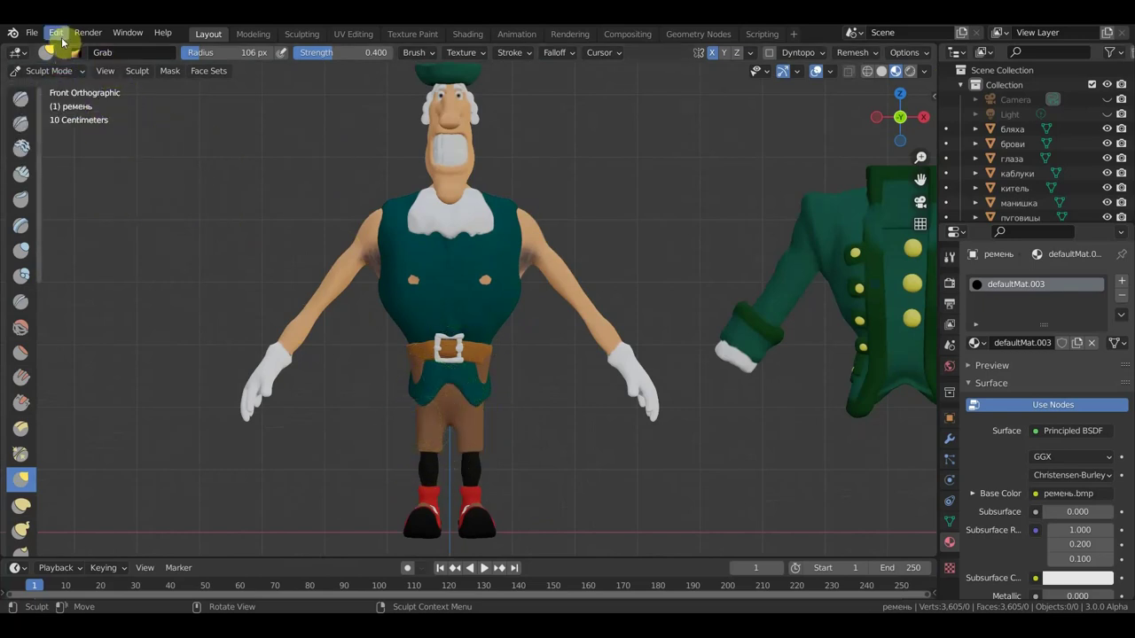
click(53, 71)
Back in Object Mode, select the штаны shorts and enter Sculpt Mode.
click(49, 86)
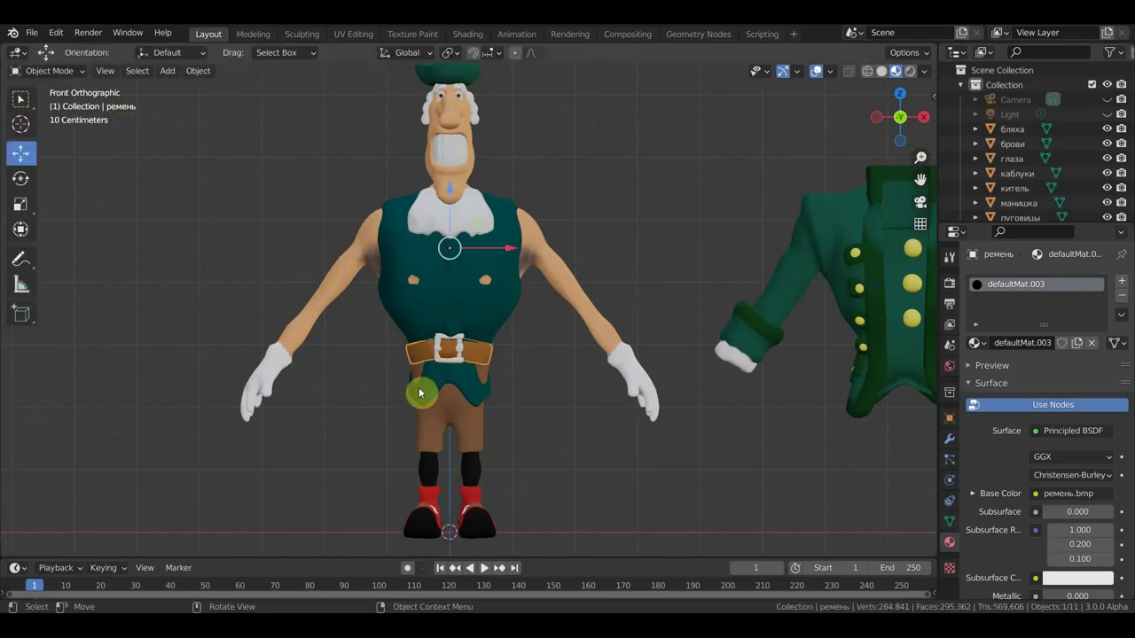
click(428, 413)
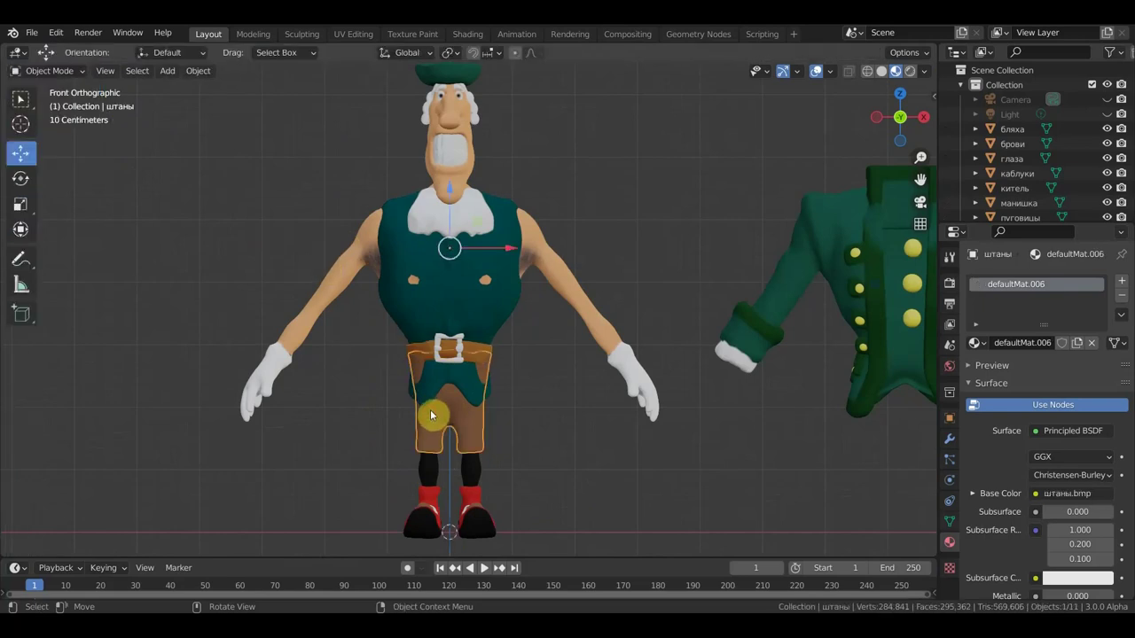
click(59, 72)
click(57, 122)
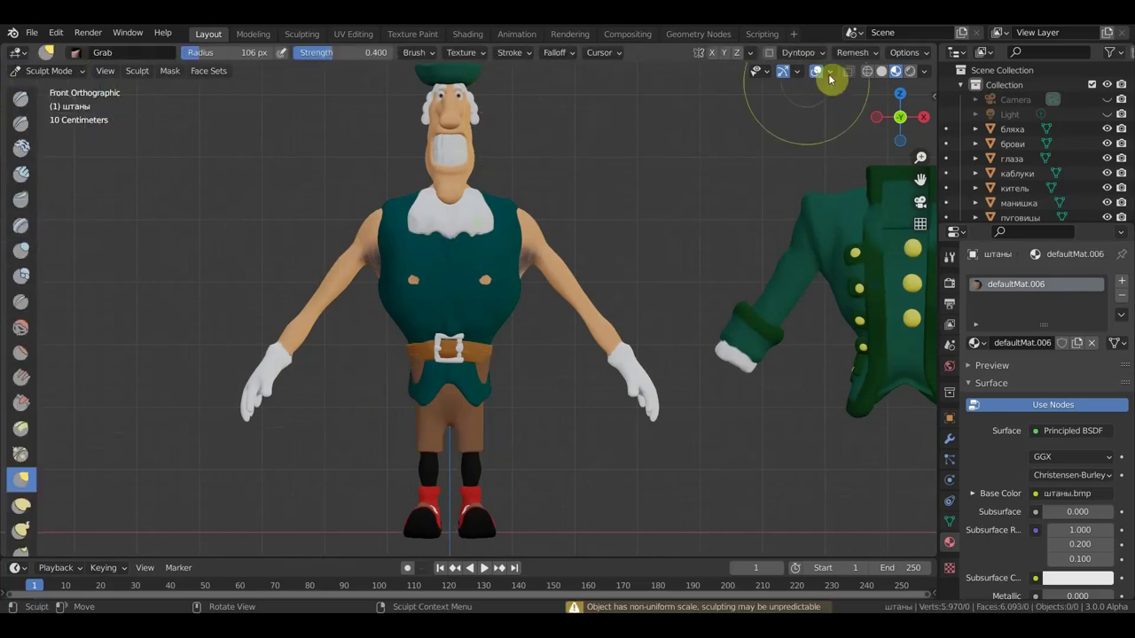
With X symmetry on, Grab-pull the shorts' waist, then return to Object Mode.
click(713, 52)
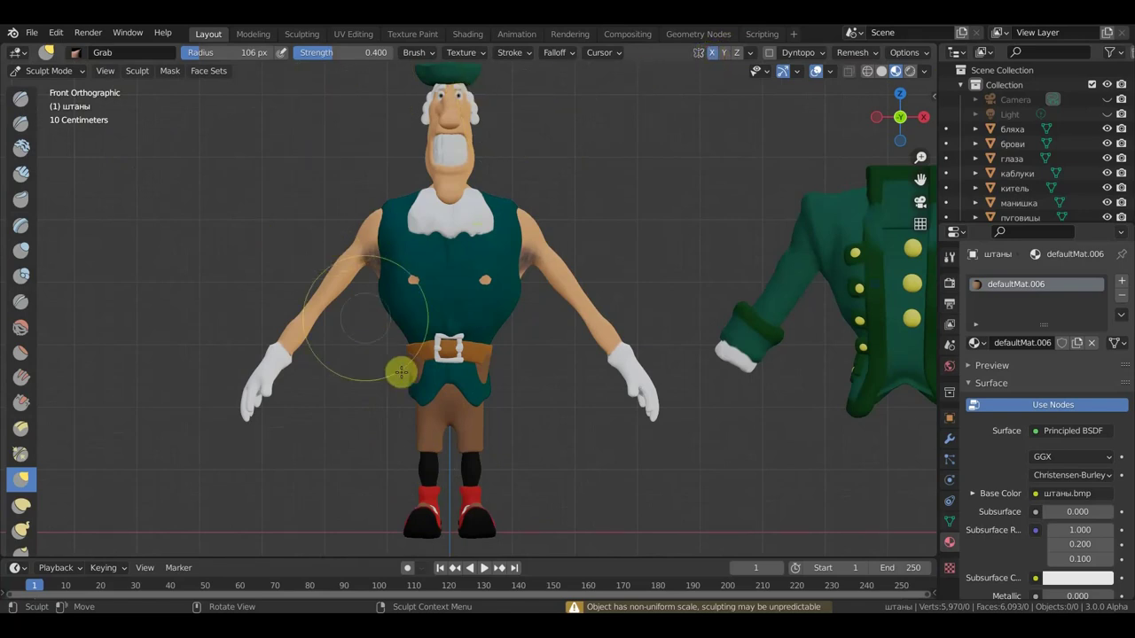
drag(406, 377, 430, 367)
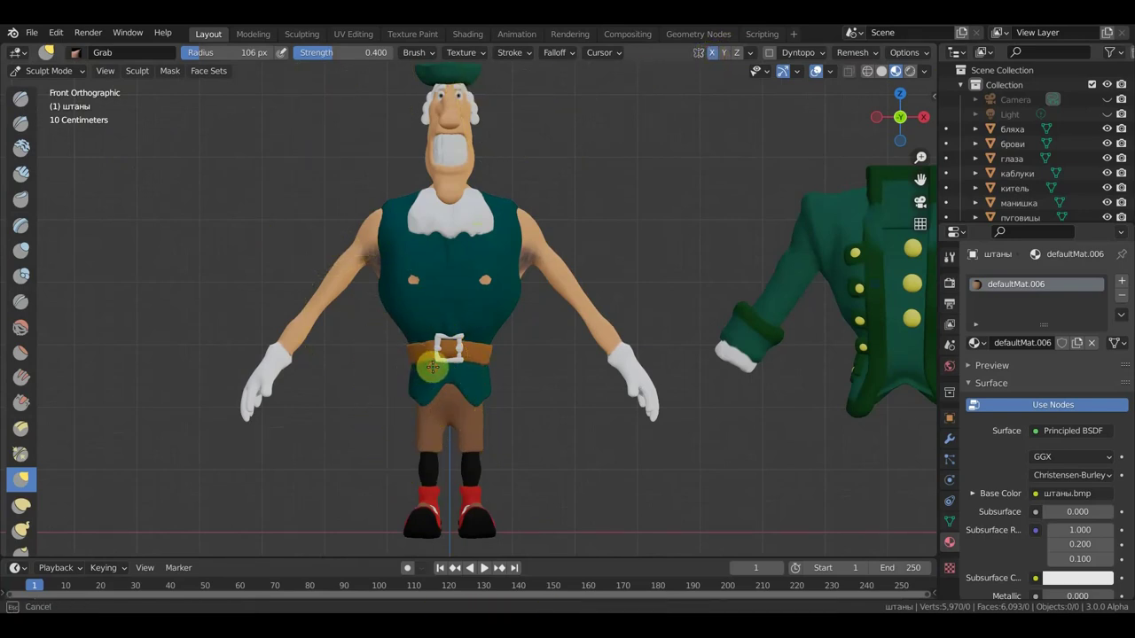
middle_drag(578, 431, 630, 440)
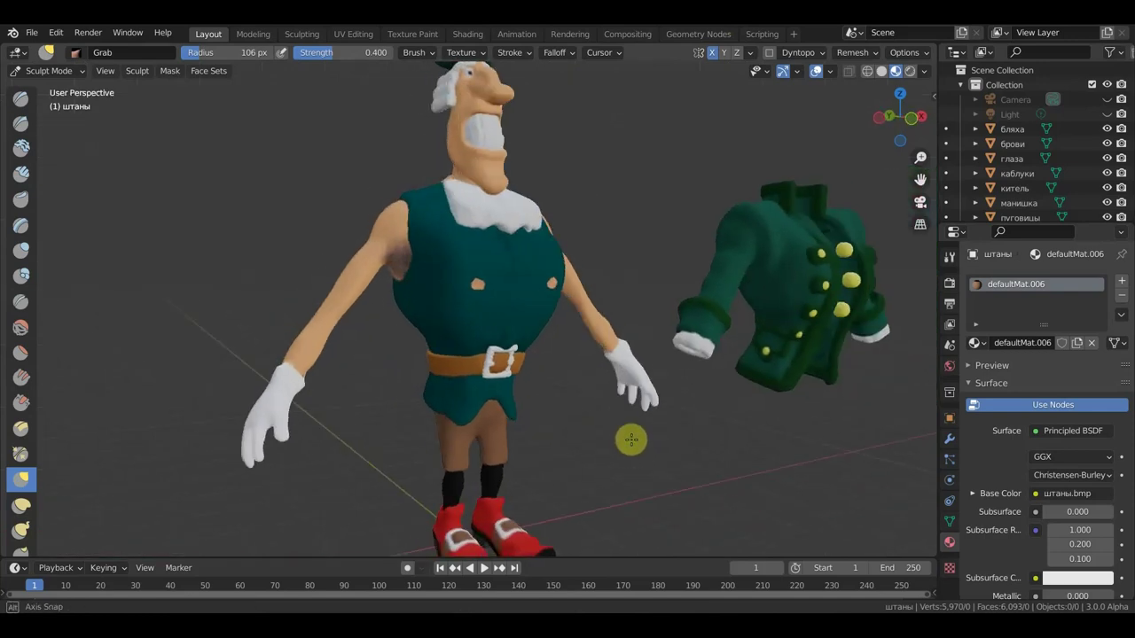
key(KP_1)
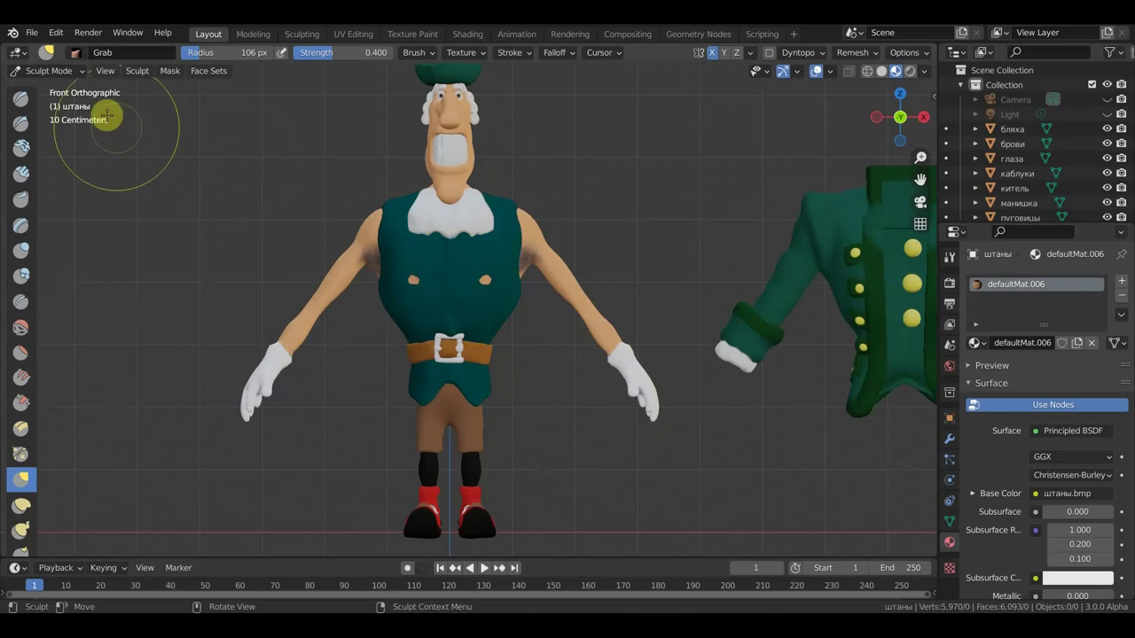
click(54, 71)
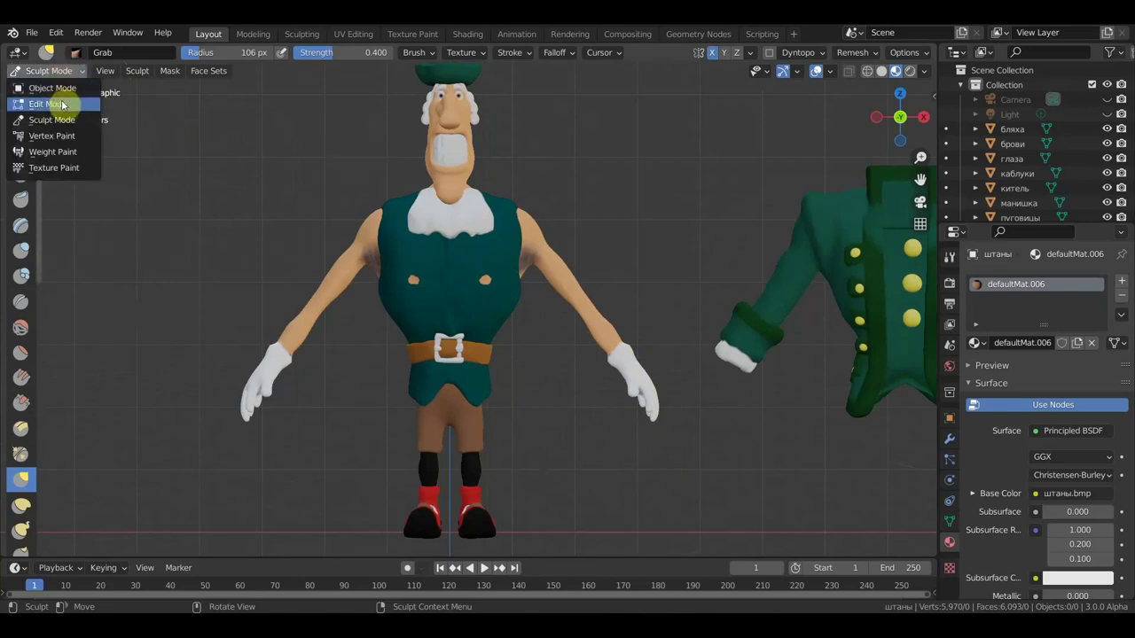
click(62, 89)
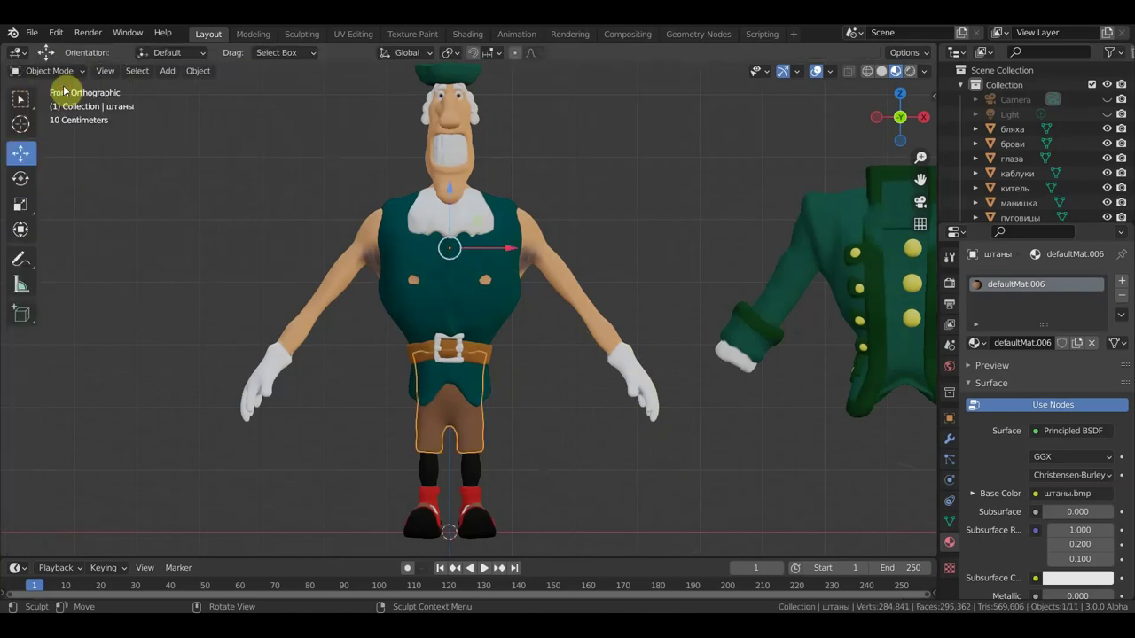
Put the манишка shirt-front into Sculpt Mode and pull its chest upward.
click(444, 288)
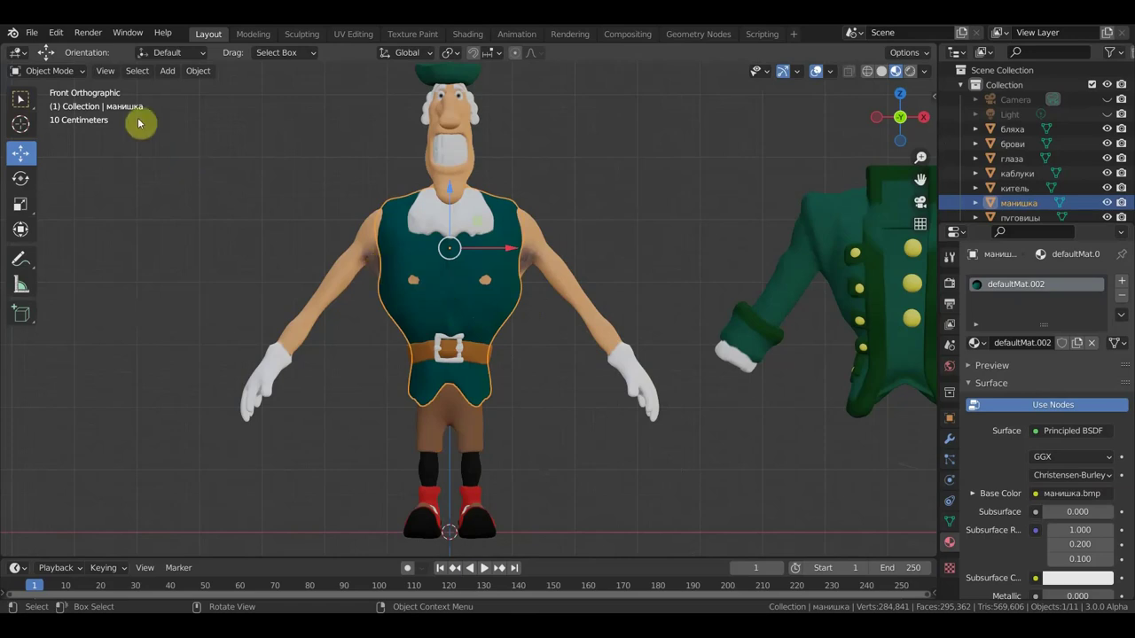
click(70, 80)
click(68, 117)
middle_drag(243, 286, 405, 329)
mouse_move(495, 390)
mouse_down()
mouse_move(503, 277)
mouse_move(479, 296)
mouse_up()
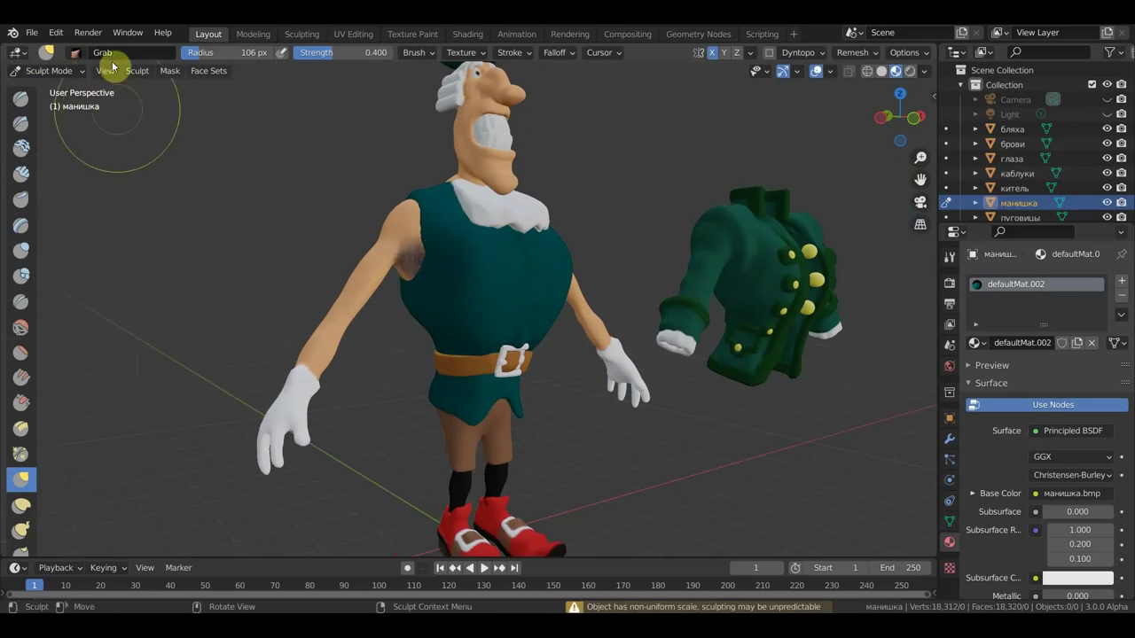
middle_drag(321, 241, 539, 277)
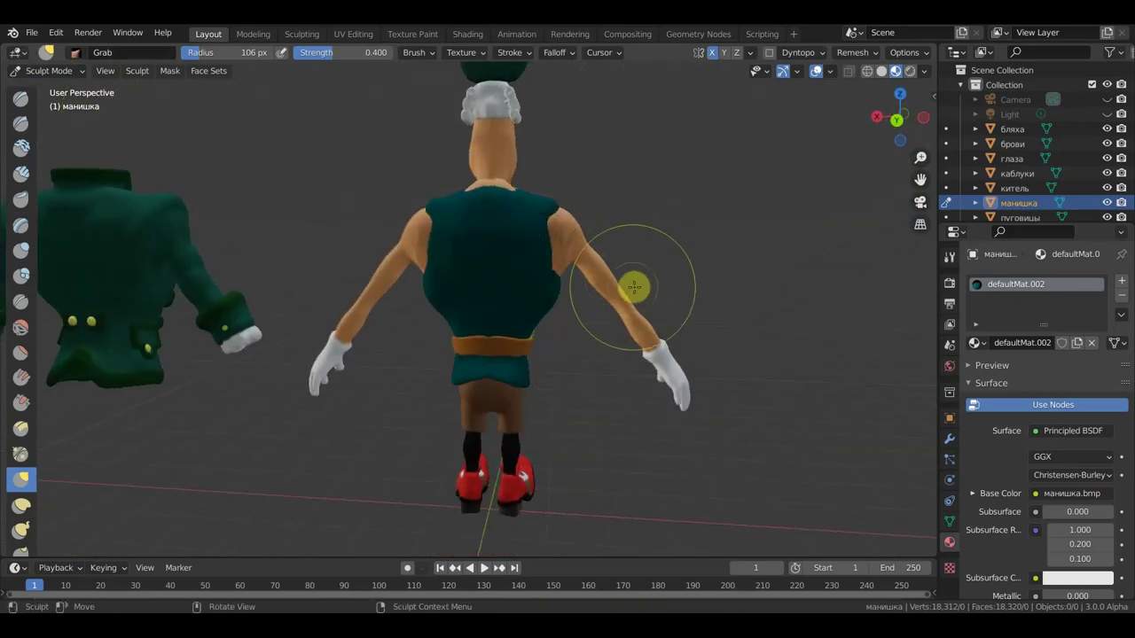
Set the Grab brush radius to 66 px and pull the vest shoulders upward.
key(f)
click(608, 261)
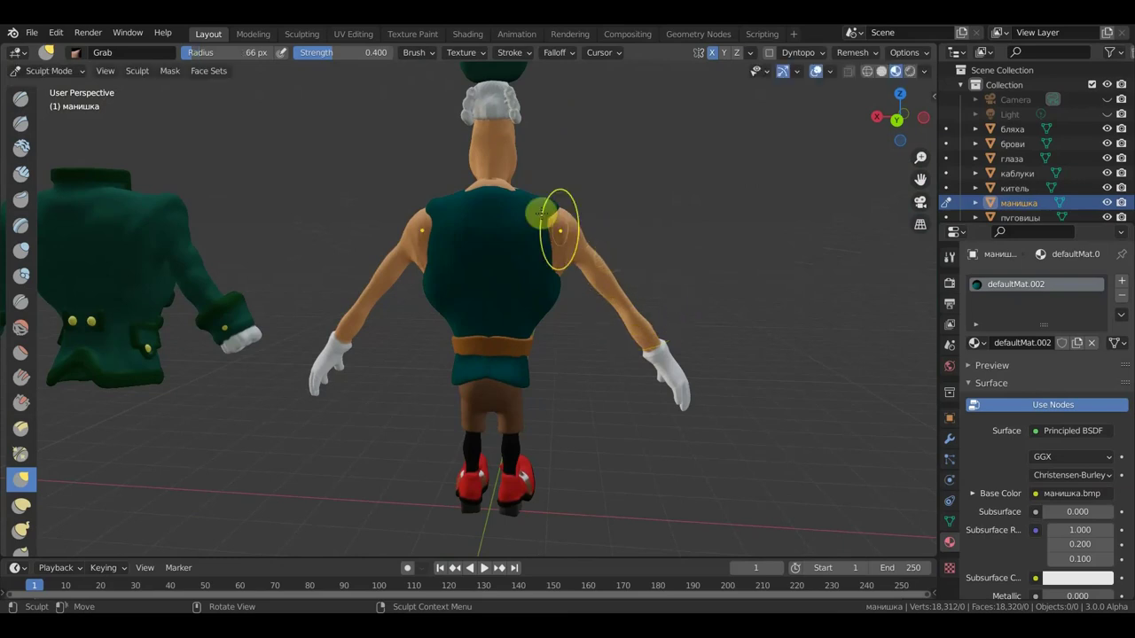
drag(552, 227, 671, 228)
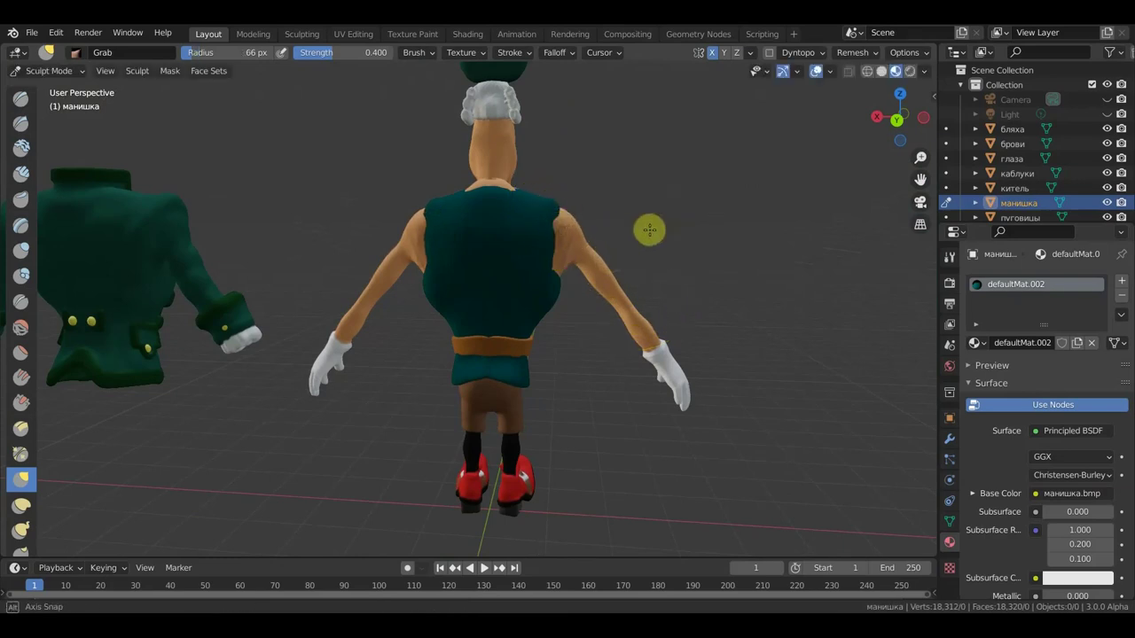
middle_drag(671, 228, 504, 262)
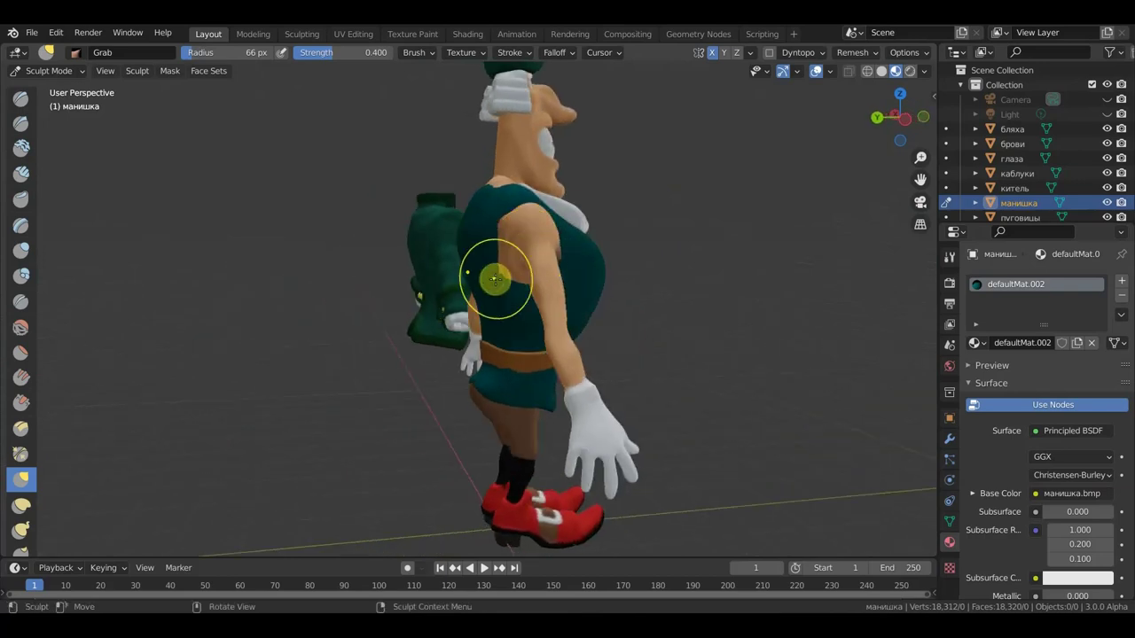
drag(499, 274, 508, 281)
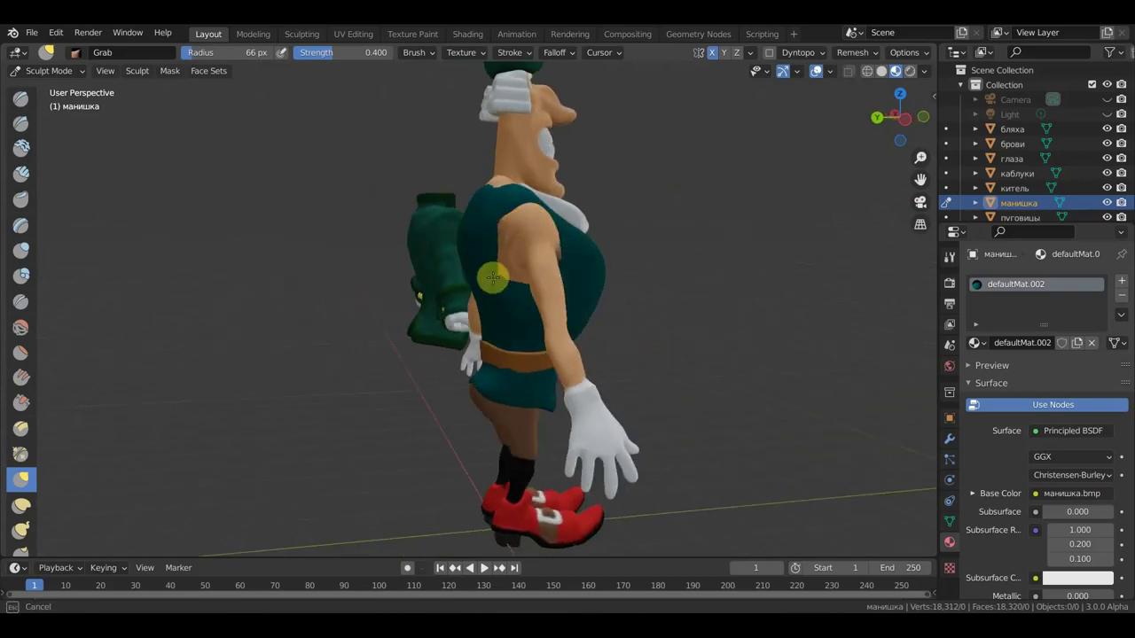
drag(488, 277, 508, 208)
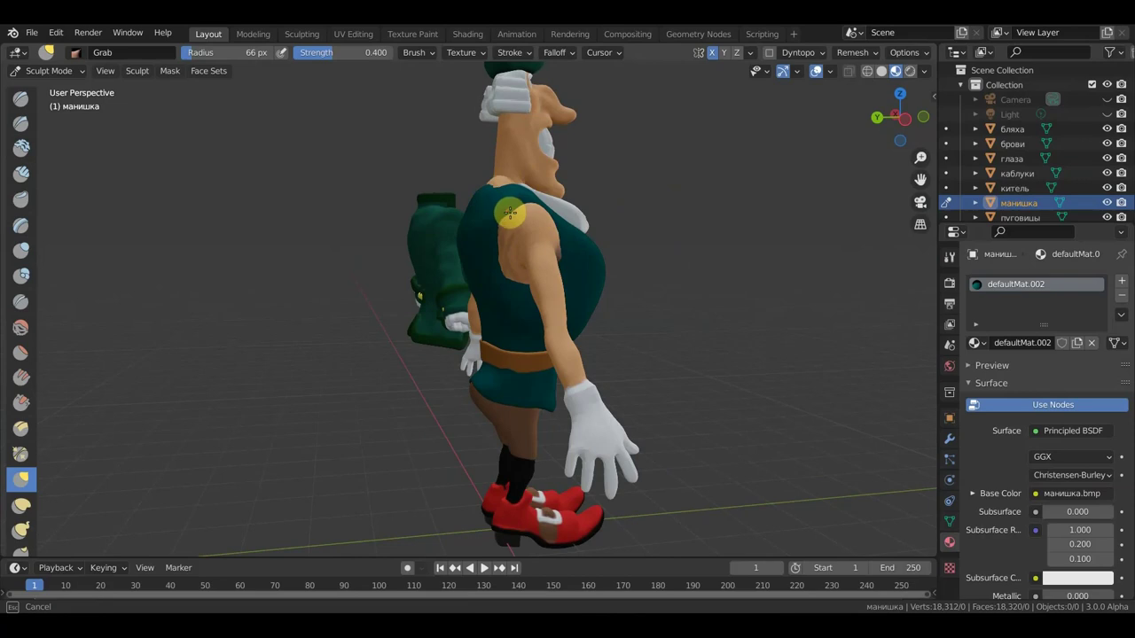
middle_drag(620, 260, 416, 272)
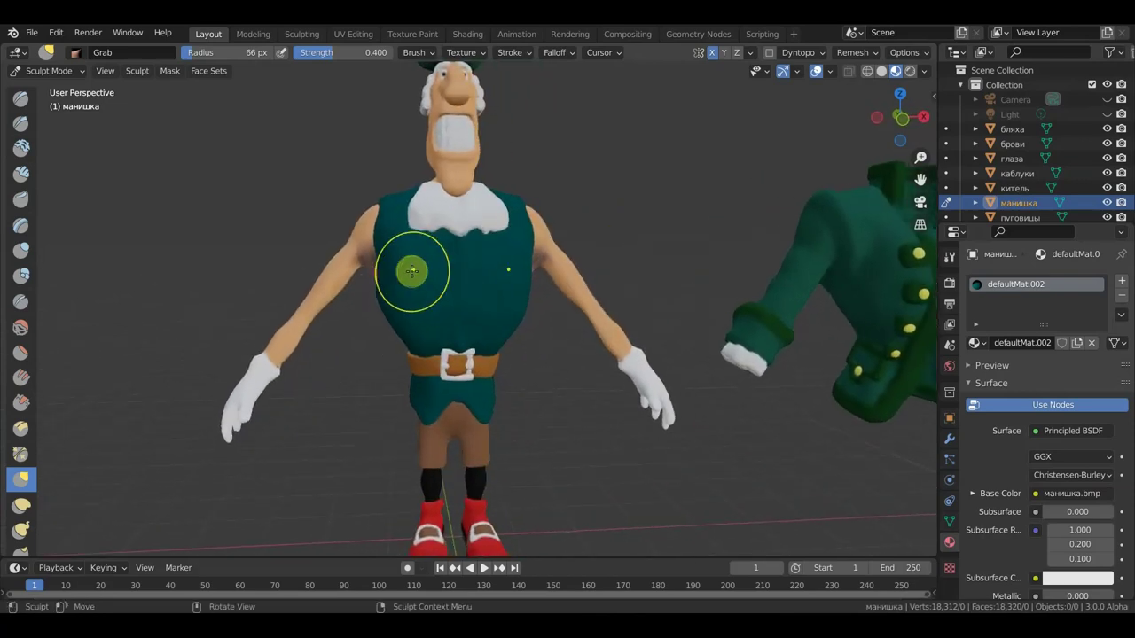
alt+middle_drag(415, 272, 502, 299)
scroll(521, 315, down, 3)
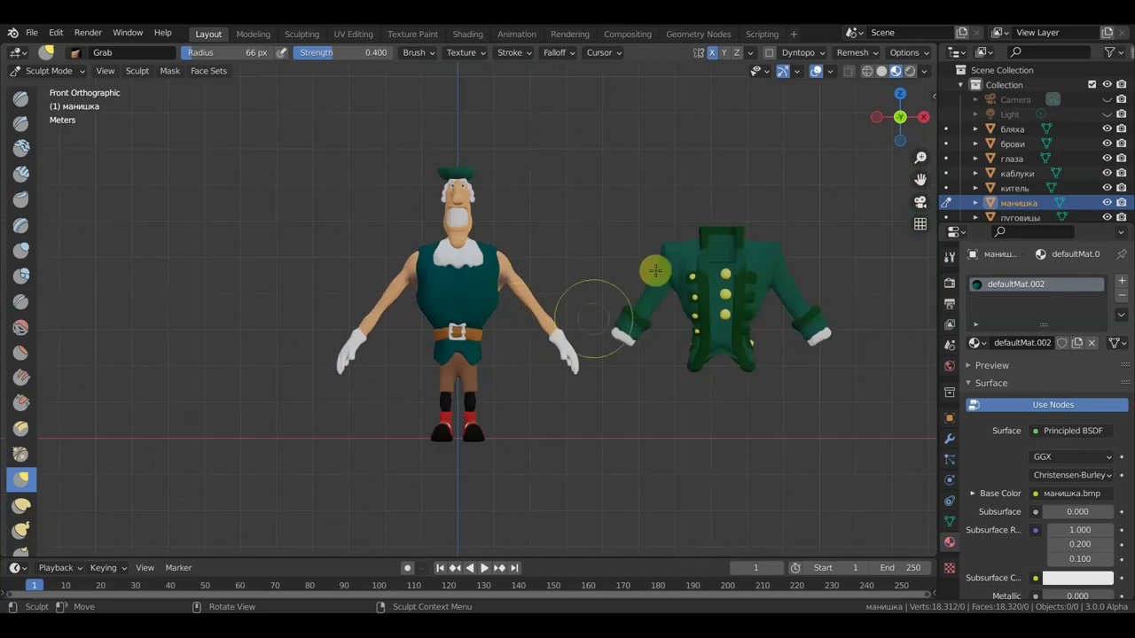
Switch to Object Mode and move the hat off the head to the left.
click(53, 71)
click(52, 88)
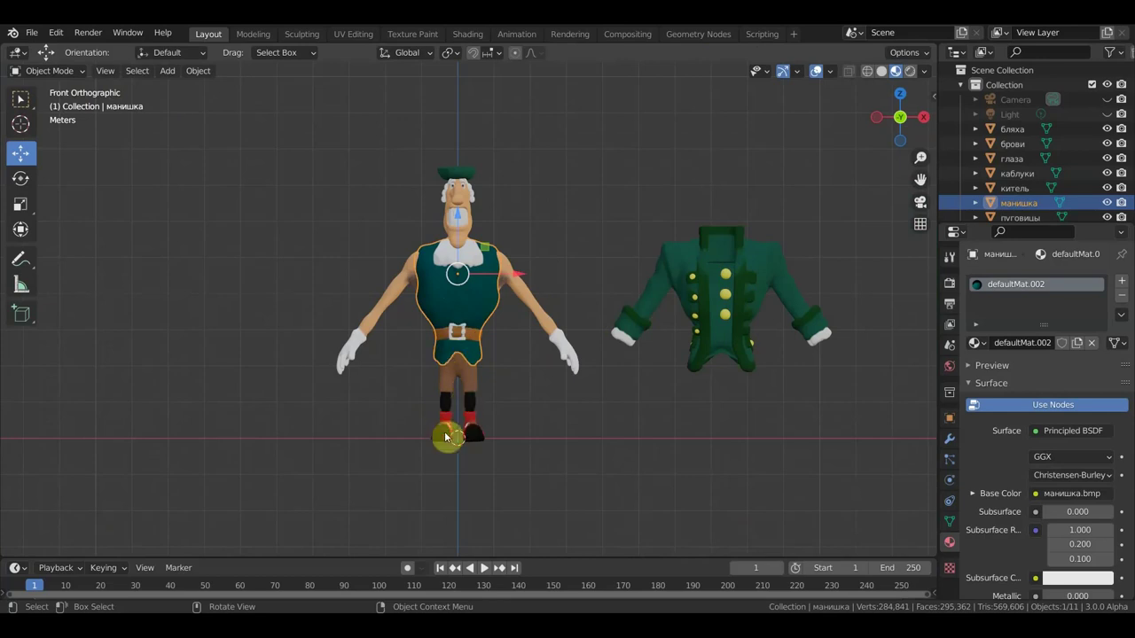
scroll(413, 304, up, 1)
scroll(413, 304, up, 1)
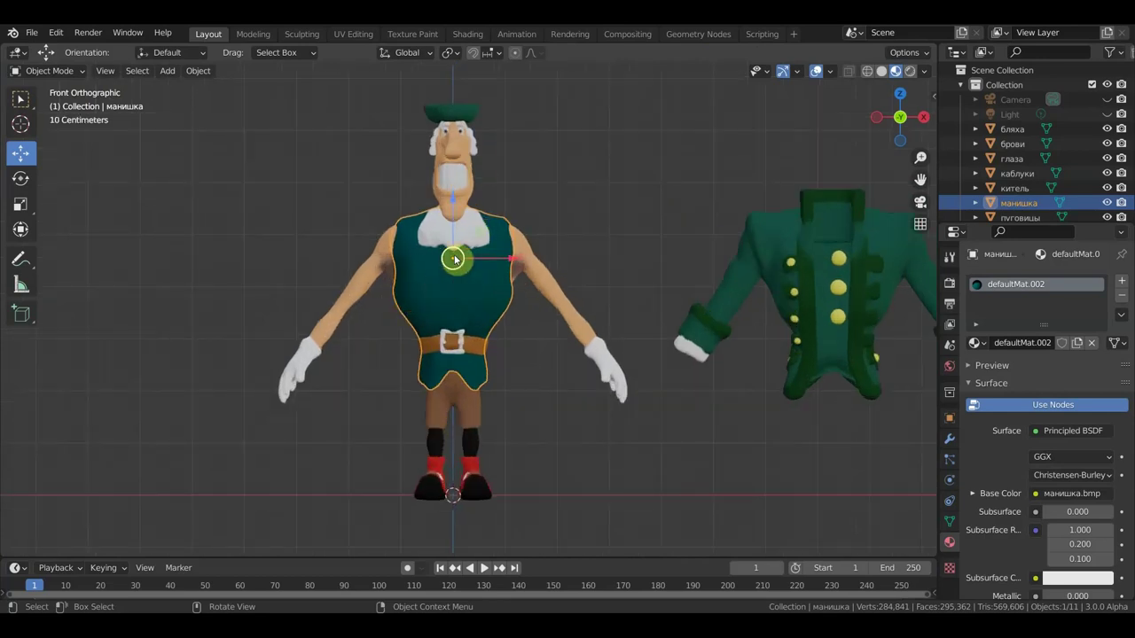
click(463, 111)
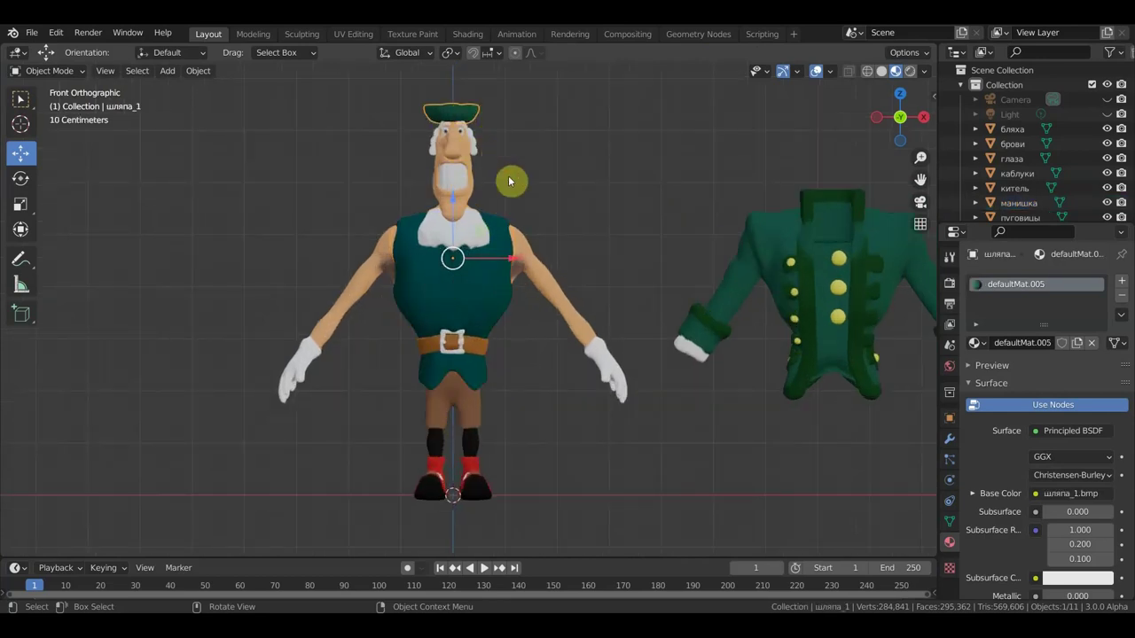
drag(510, 258, 284, 259)
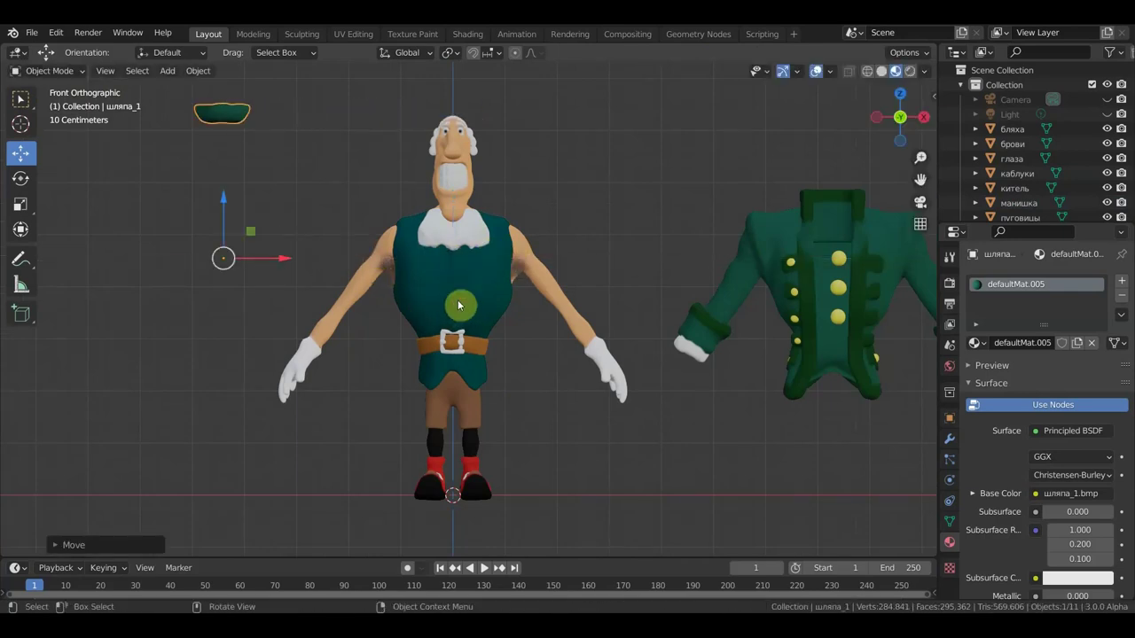
Move the vest and the belt with its buckle off the body to the left.
click(458, 305)
scroll(463, 304, down, 1)
drag(524, 277, 256, 282)
scroll(412, 281, up, 3)
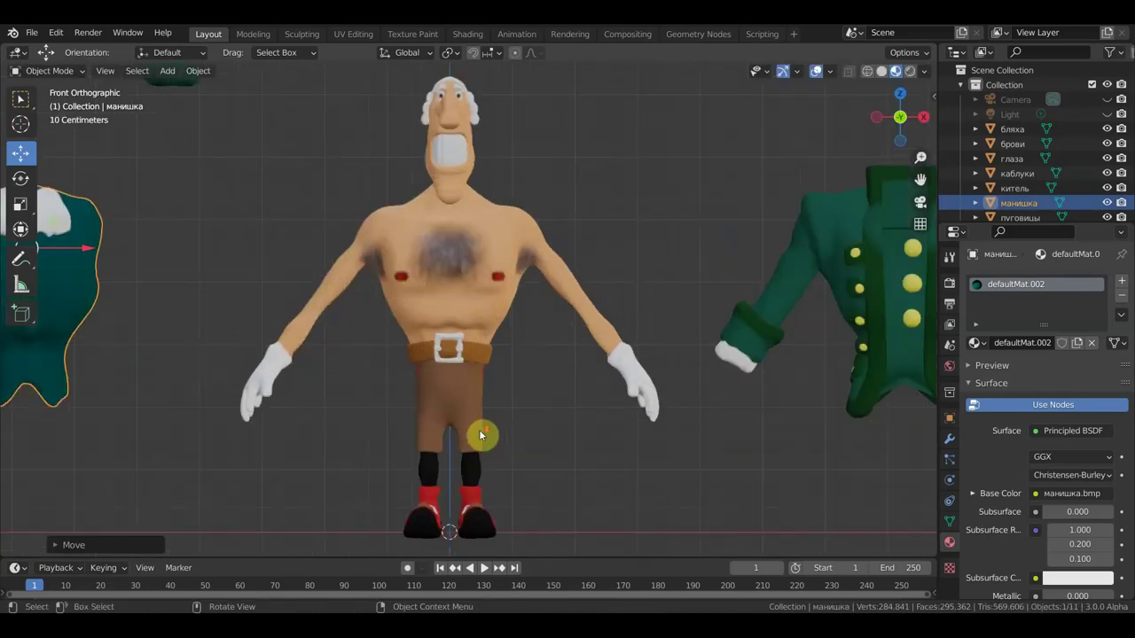
scroll(479, 425, down, 2)
click(462, 338)
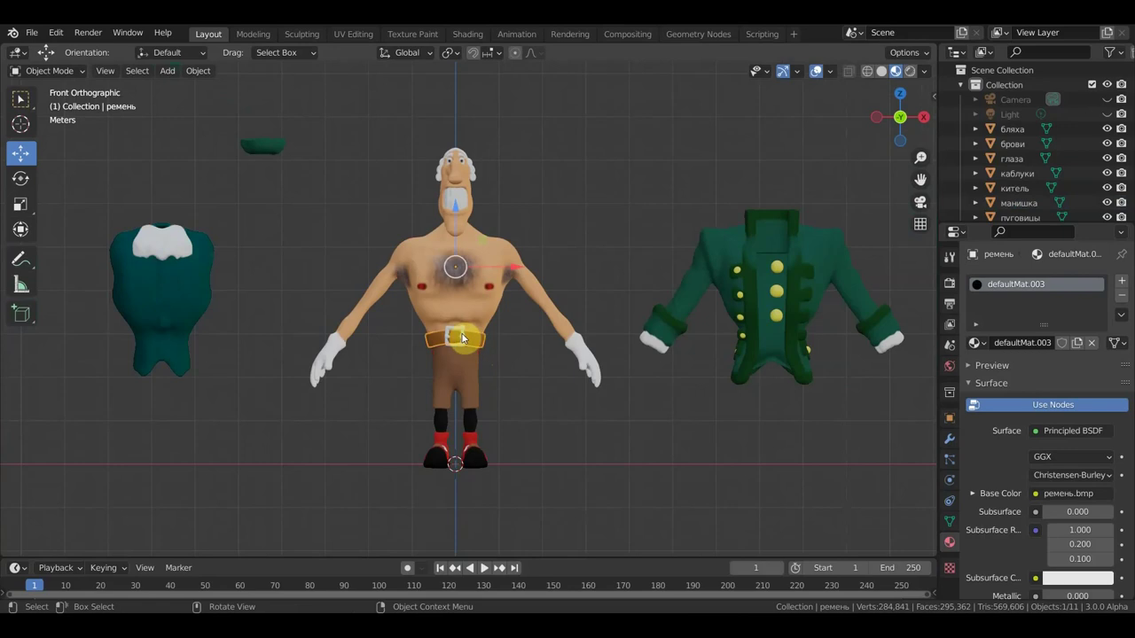
shift+click(477, 341)
drag(518, 278, 330, 272)
Move the pants over onto the jacket at the right, then select the bare body.
click(456, 370)
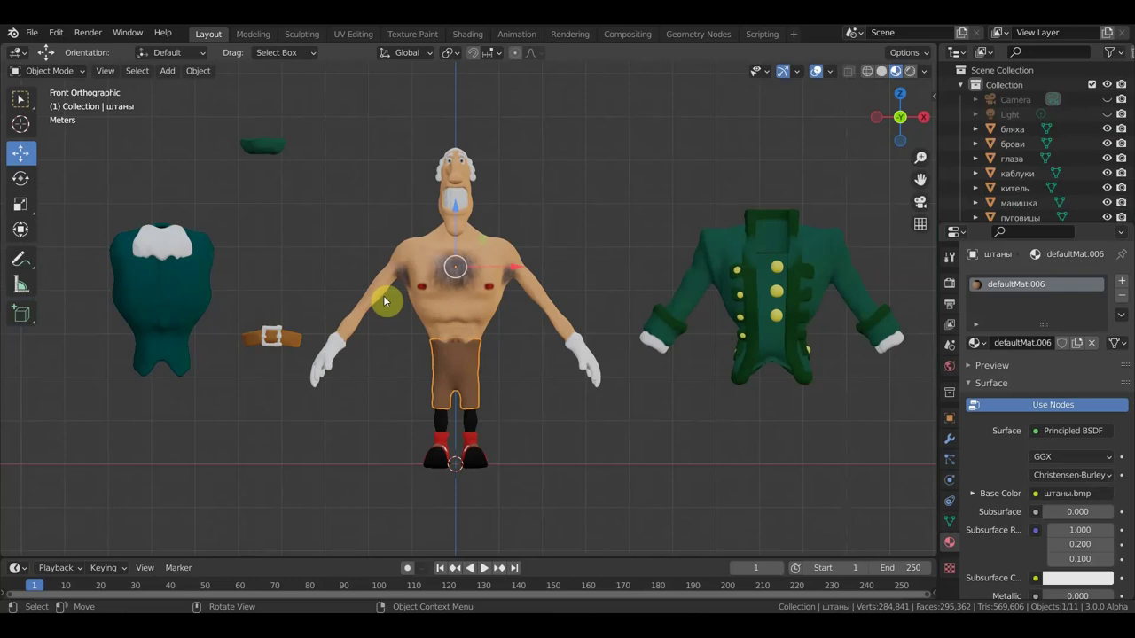
key(h)
click(470, 383)
key(ctrl+z)
key(ctrl+z)
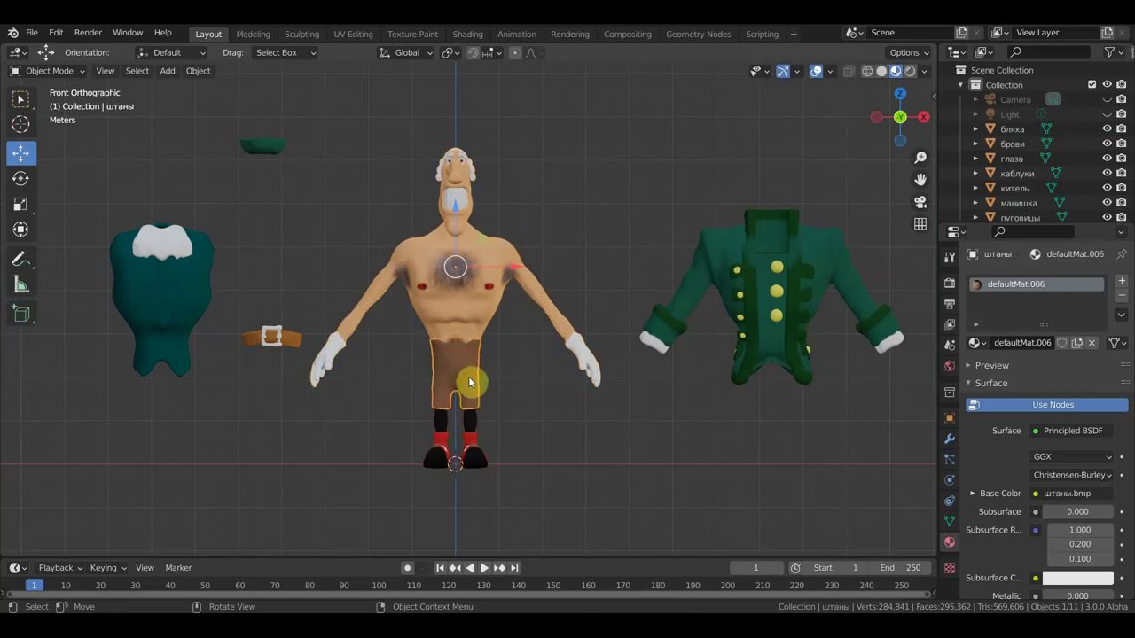
mouse_move(508, 263)
mouse_down()
mouse_move(808, 296)
mouse_move(833, 313)
mouse_up()
scroll(512, 399, up, 1)
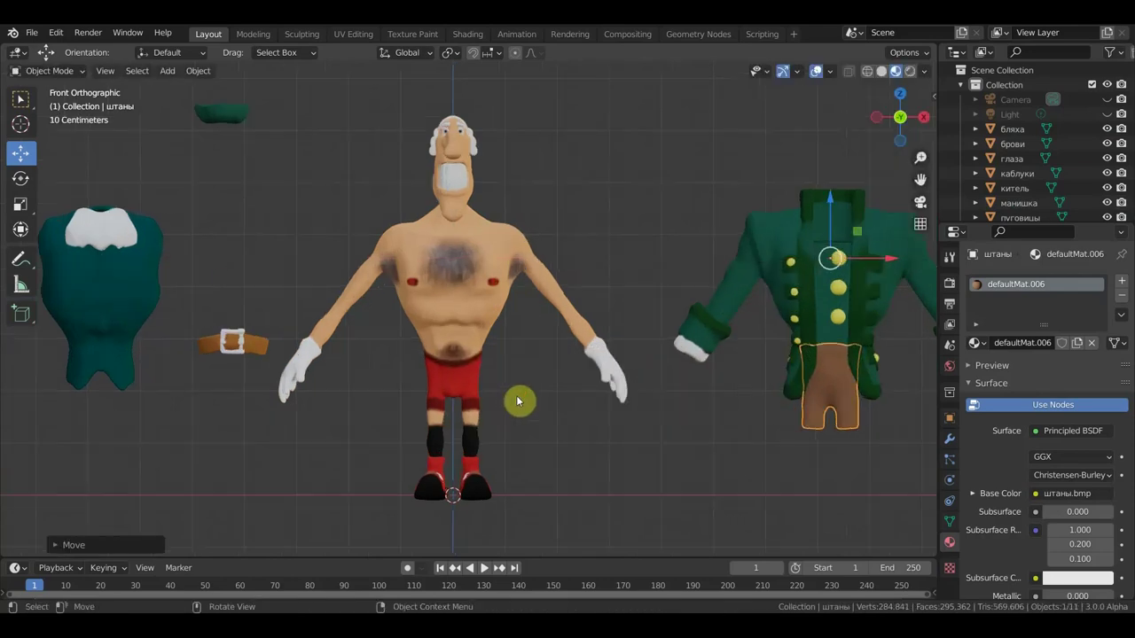
scroll(523, 379, up, 1)
scroll(523, 378, down, 2)
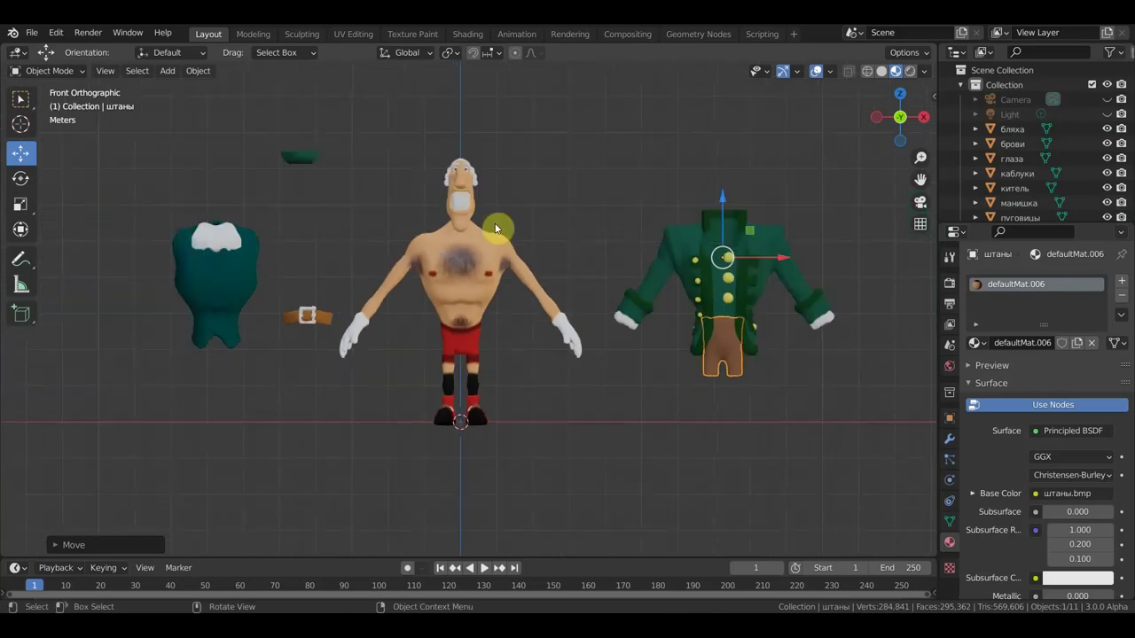
click(482, 186)
mouse_move(520, 221)
middle_down()
mouse_move(658, 265)
mouse_move(448, 257)
mouse_move(553, 272)
middle_up()
scroll(472, 253, up, 2)
scroll(472, 254, up, 2)
scroll(470, 255, up, 3)
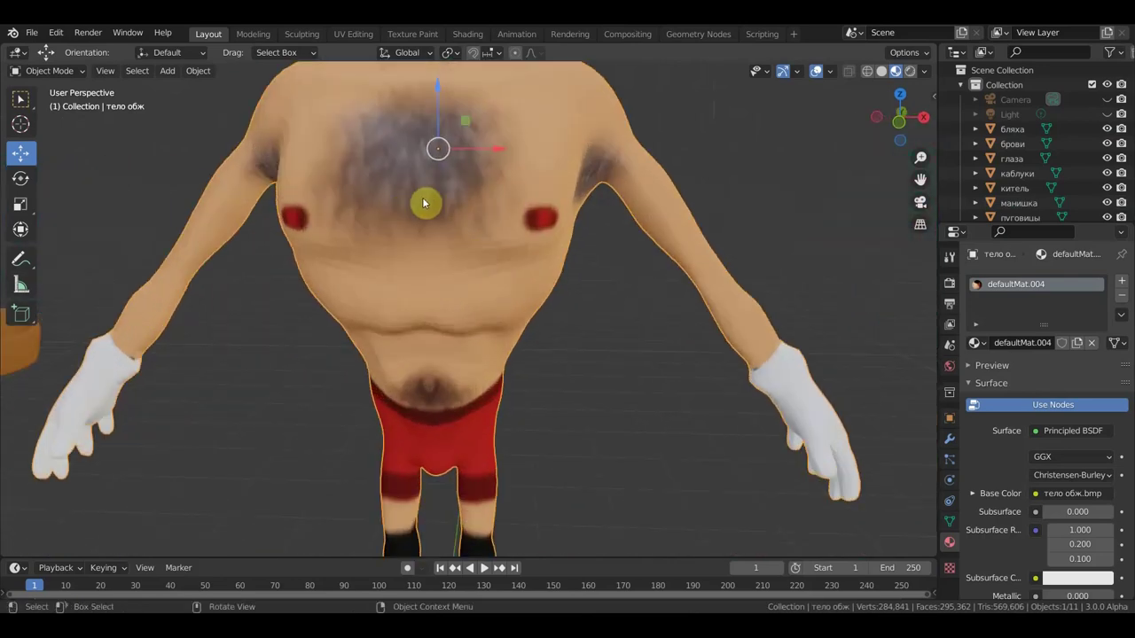
scroll(424, 203, down, 3)
scroll(426, 215, down, 2)
mouse_move(463, 242)
middle_down()
mouse_move(560, 236)
mouse_move(581, 222)
mouse_move(525, 223)
mouse_move(520, 236)
mouse_move(539, 402)
mouse_move(669, 434)
mouse_move(886, 432)
mouse_move(703, 440)
mouse_move(641, 456)
mouse_move(558, 443)
mouse_move(625, 422)
mouse_move(594, 440)
middle_up()
scroll(598, 428, down, 2)
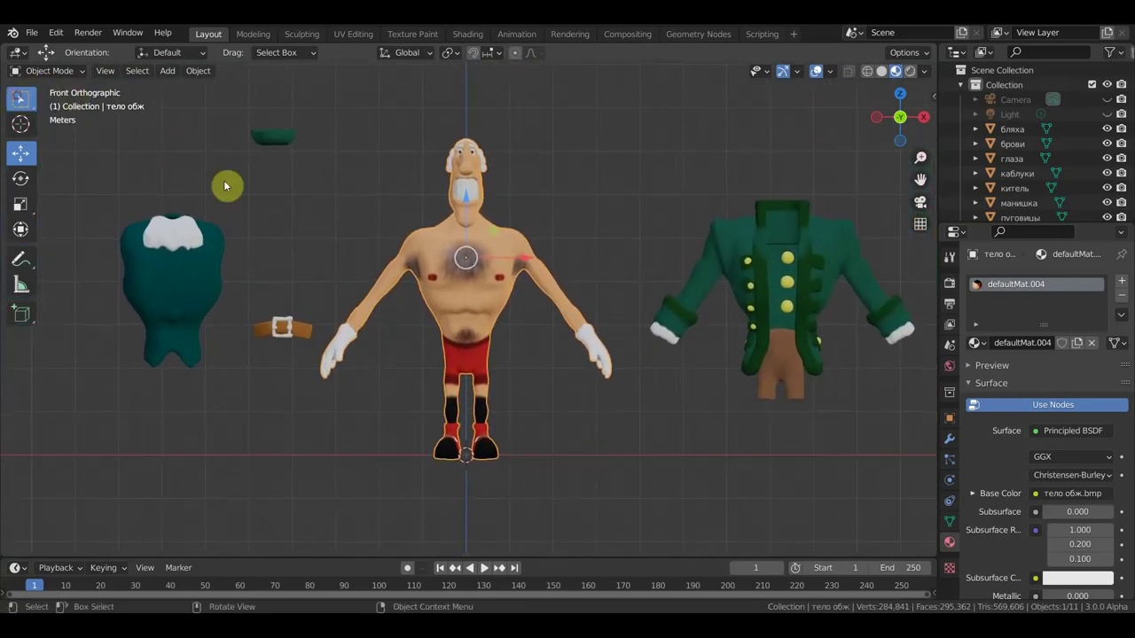
key(w)
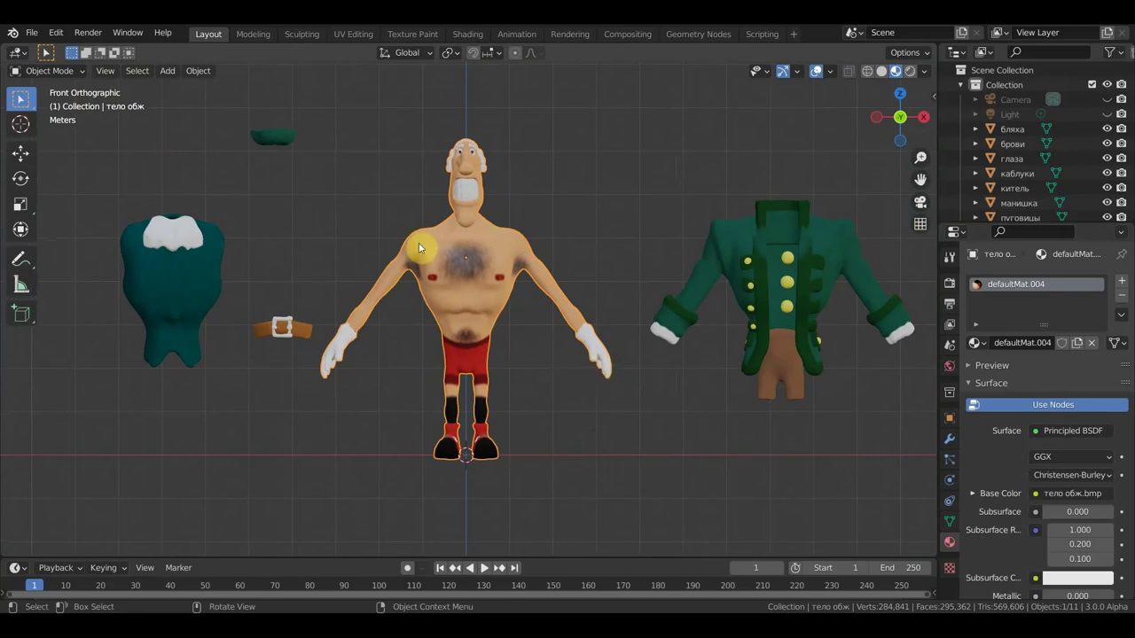
mouse_move(348, 234)
middle_down()
mouse_move(348, 254)
mouse_move(427, 257)
middle_up()
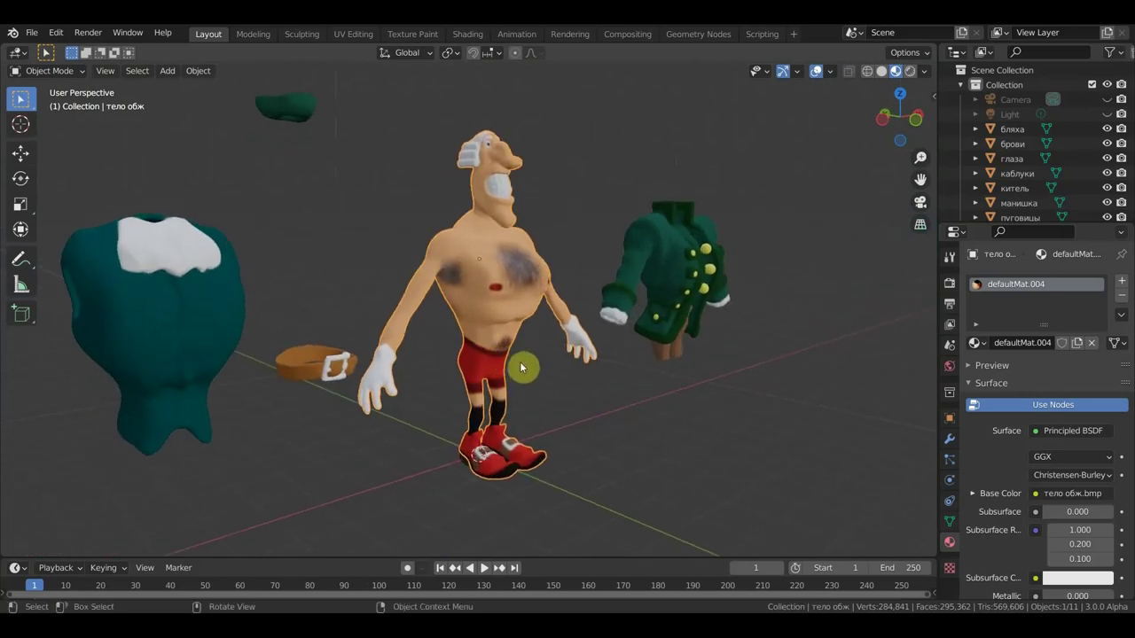
key(KP_3)
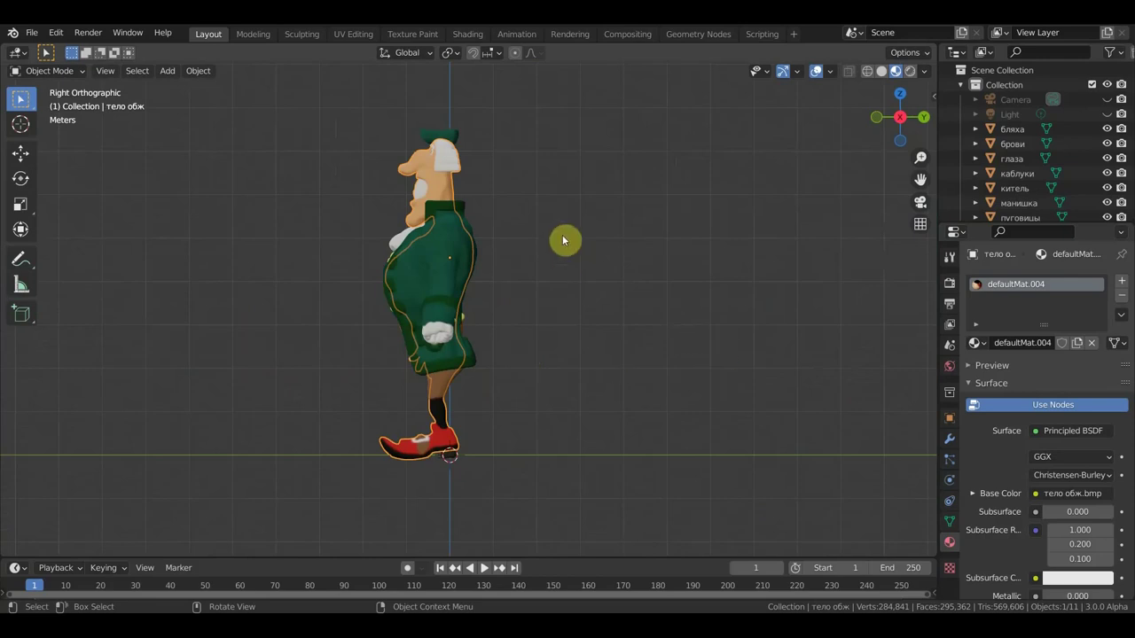
key(KP_1)
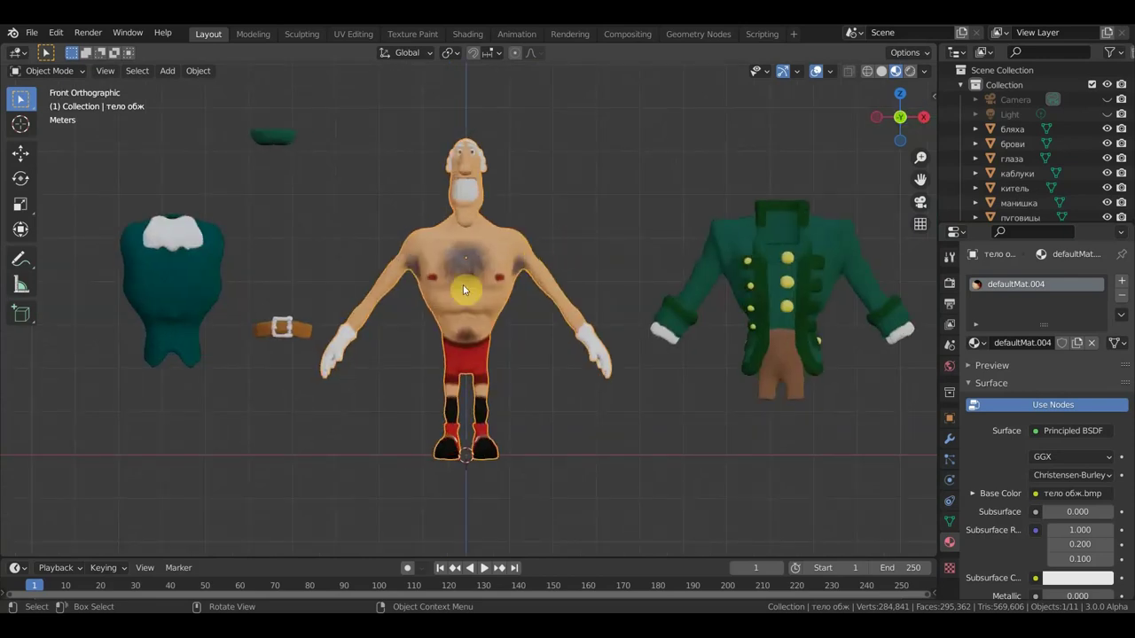
drag(310, 352, 236, 282)
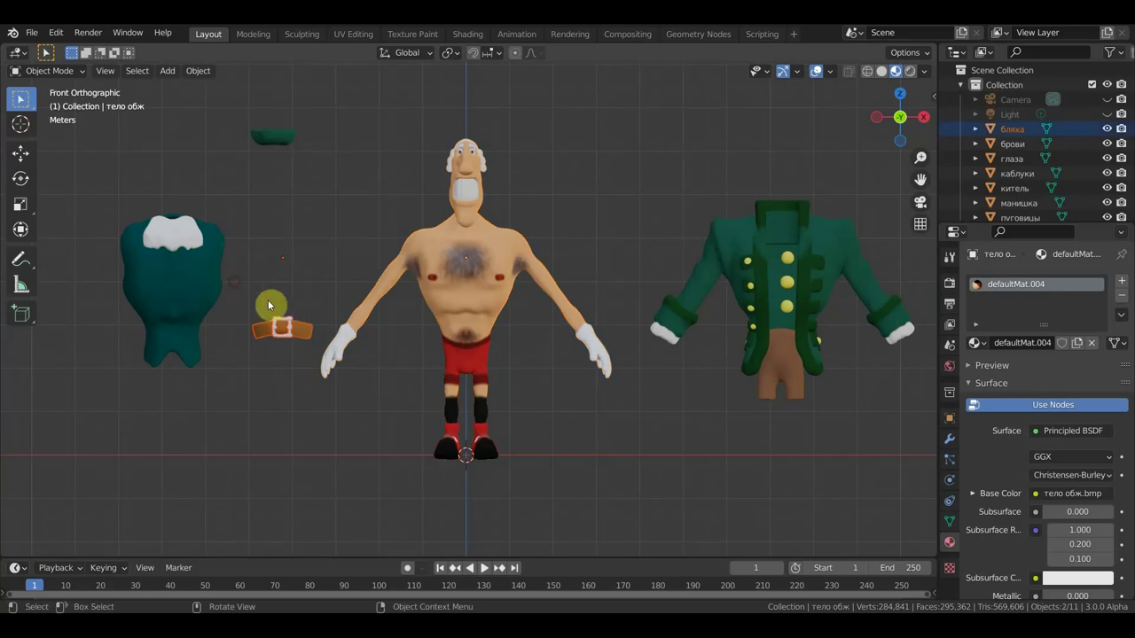
Put the belt and buckle back on the character's waist.
click(20, 153)
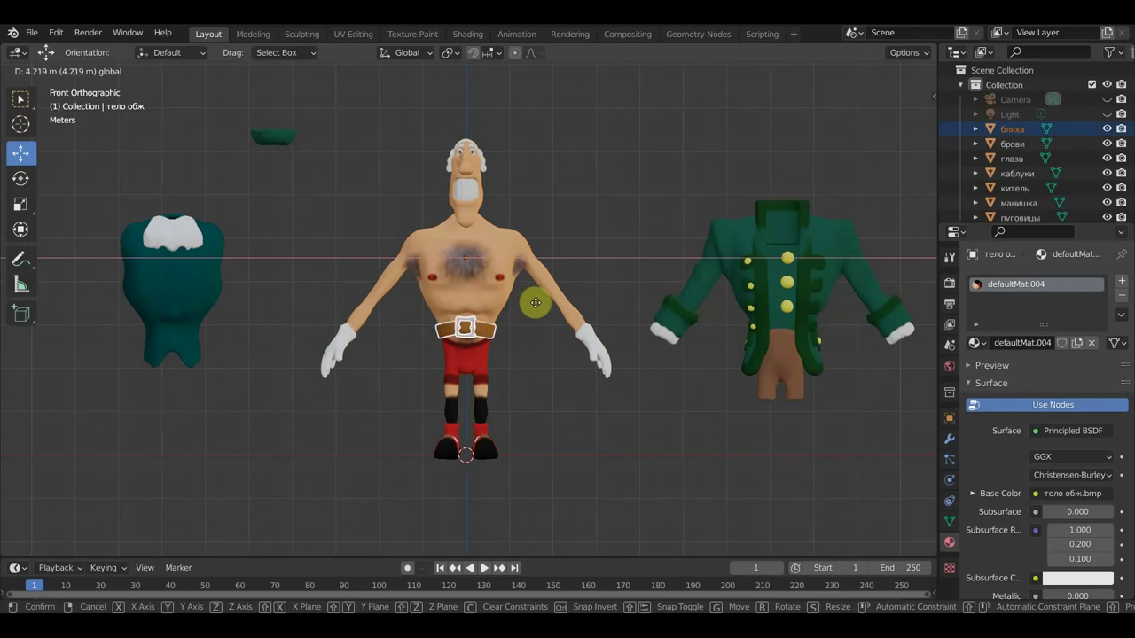
click(536, 303)
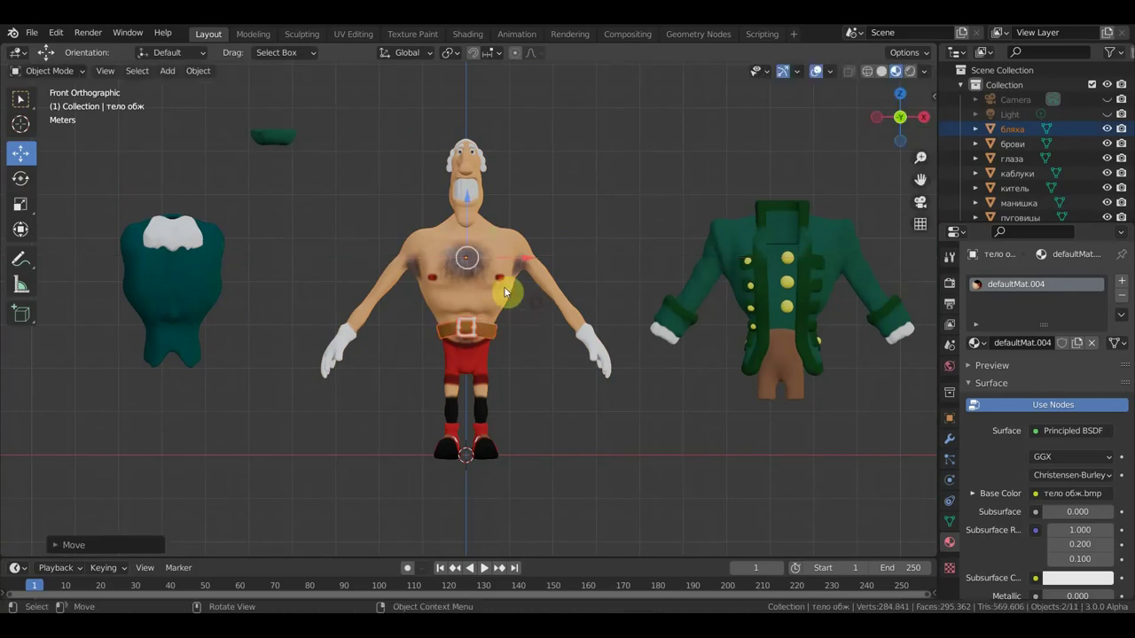
key(g)
click(468, 207)
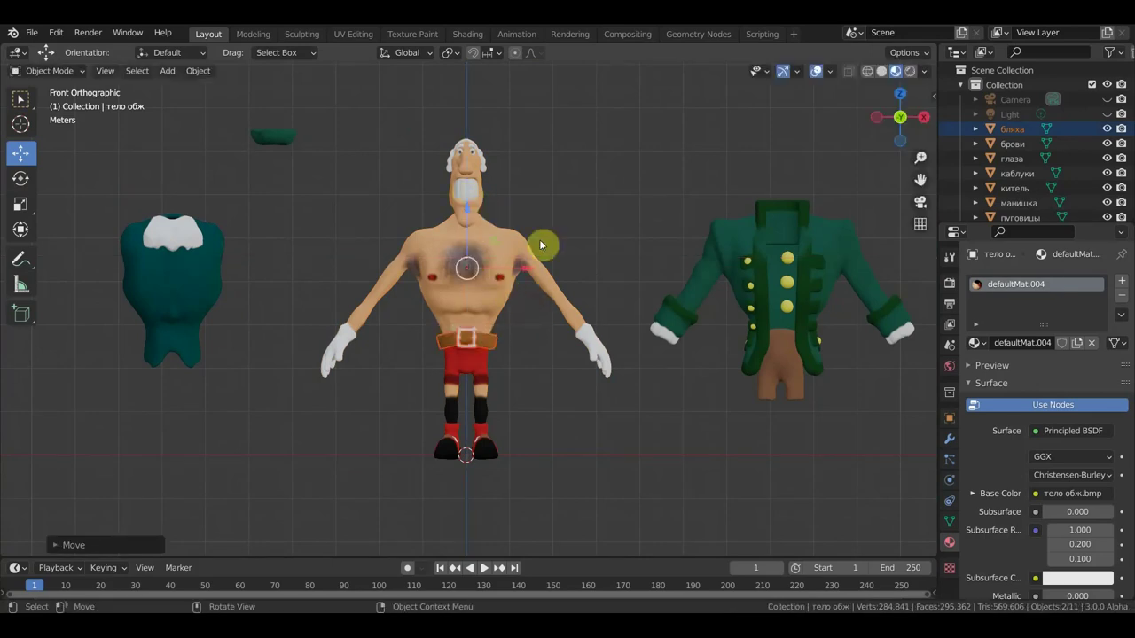
Move the jacket together with the buttons object onto the character's torso.
click(745, 239)
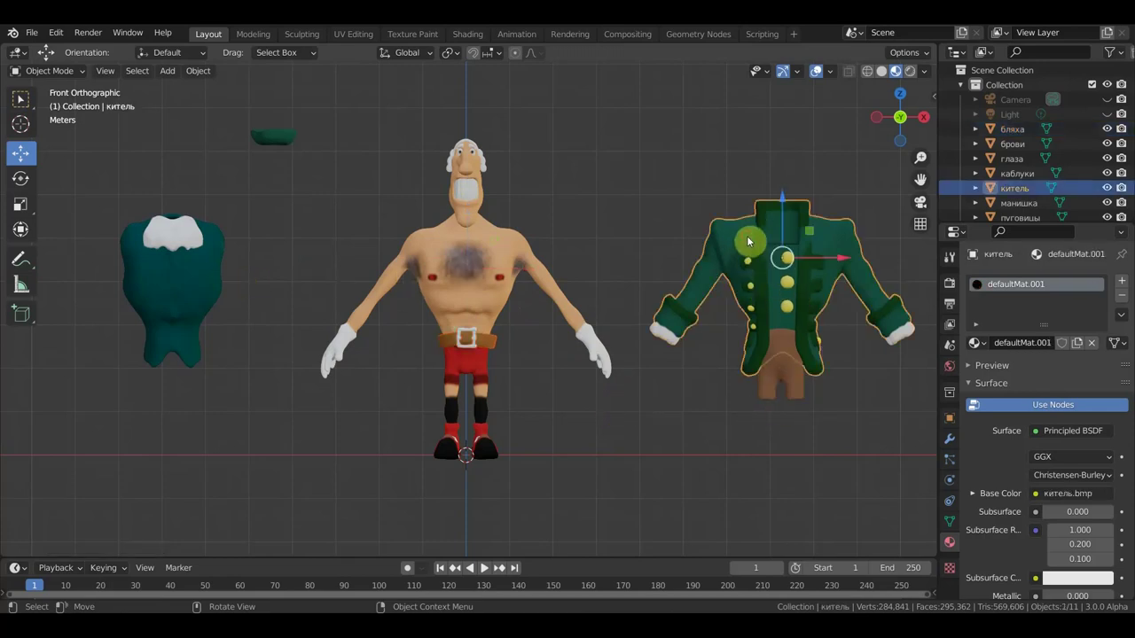
shift+click(790, 289)
drag(831, 260, 527, 268)
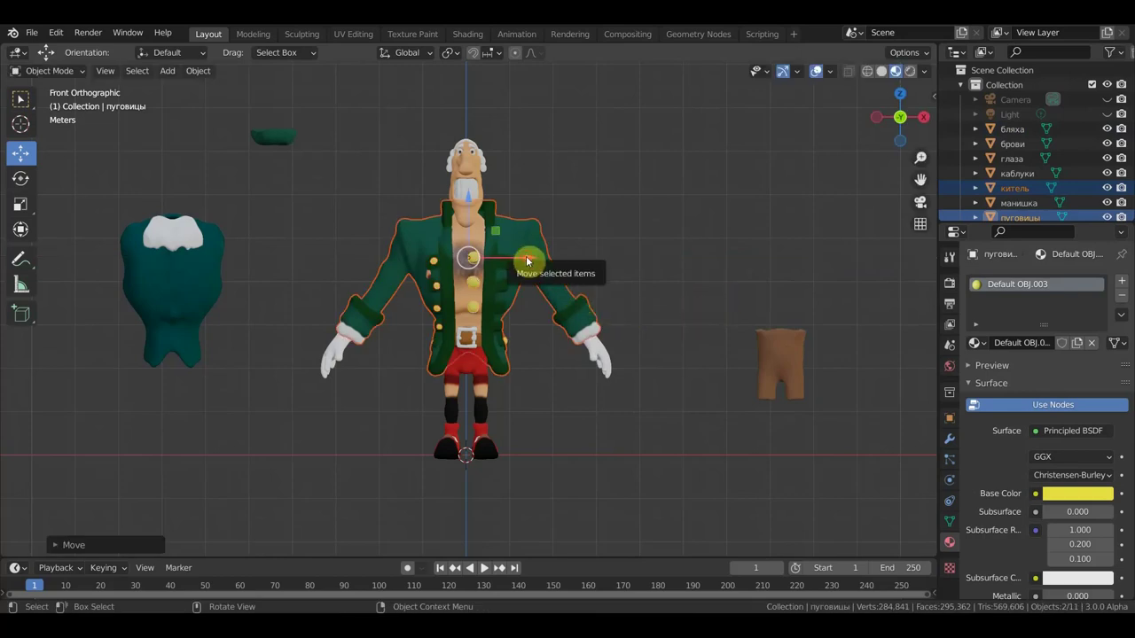
drag(527, 257, 521, 256)
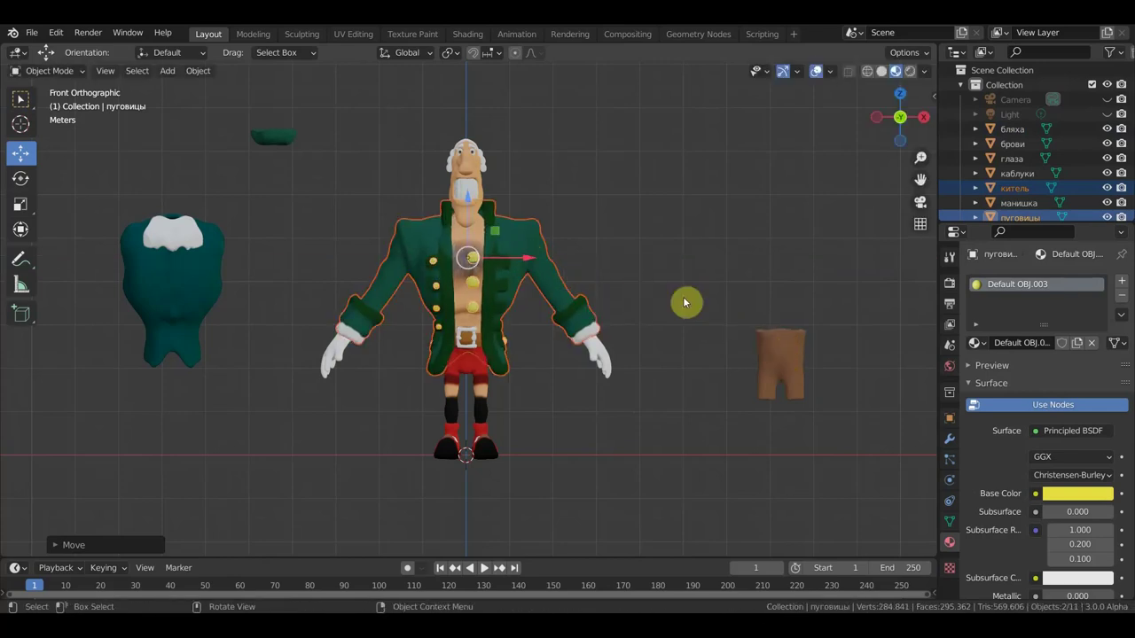
Inspect the fitted jacket around the character and select the buttons object.
click(376, 178)
mouse_move(539, 264)
middle_down()
mouse_move(619, 284)
mouse_move(499, 288)
mouse_move(578, 286)
mouse_move(557, 281)
middle_up()
scroll(519, 310, up, 3)
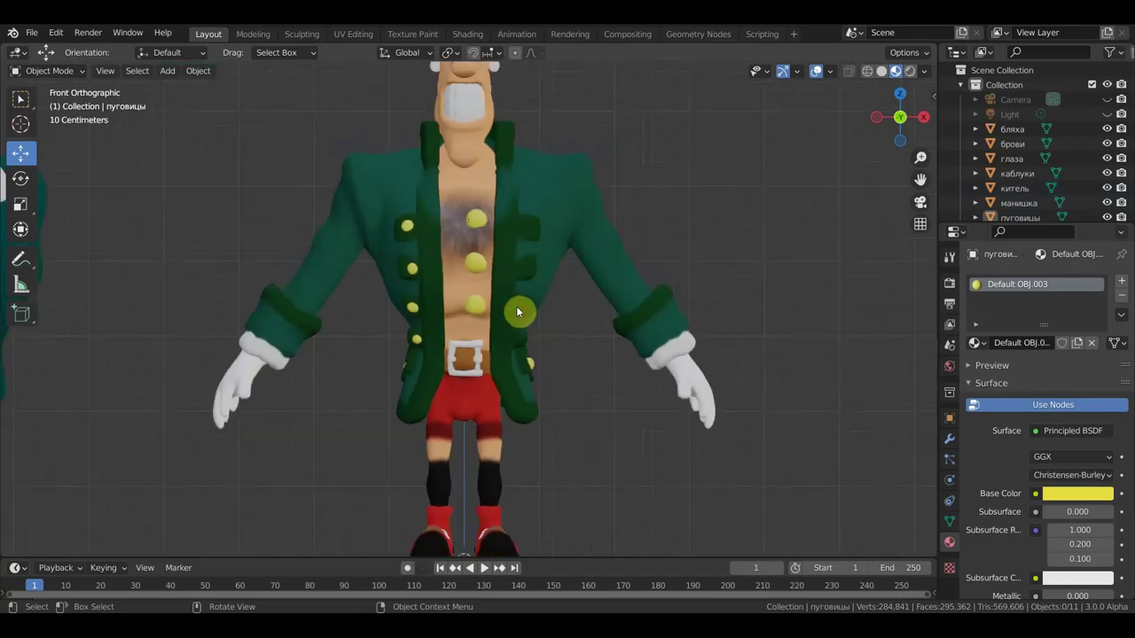
scroll(519, 310, down, 3)
scroll(474, 246, up, 2)
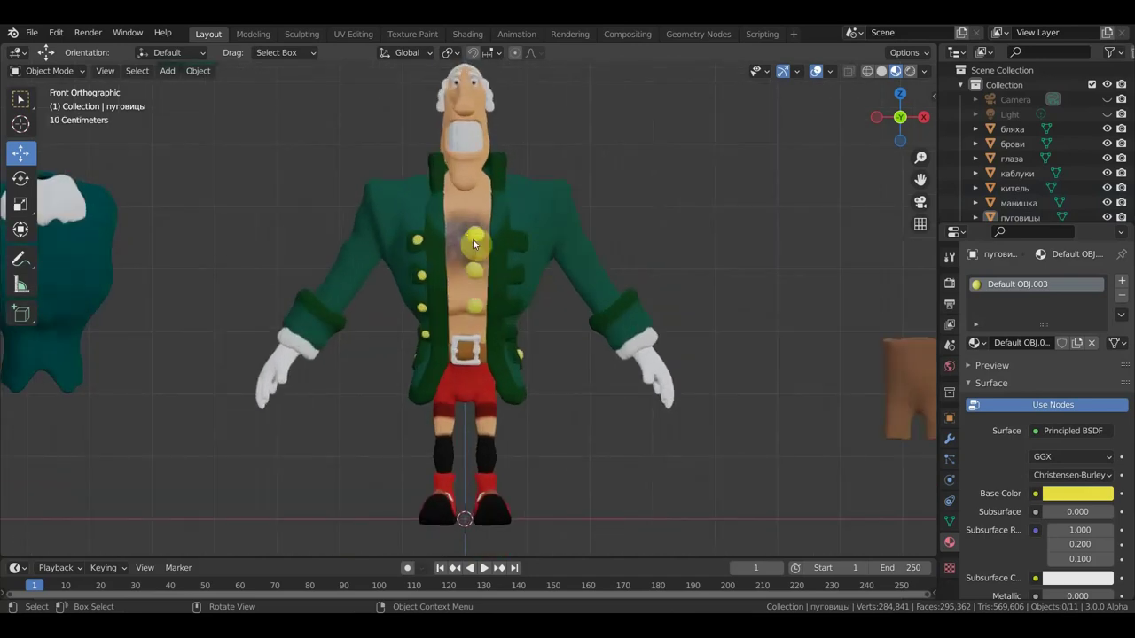
click(475, 236)
click(51, 71)
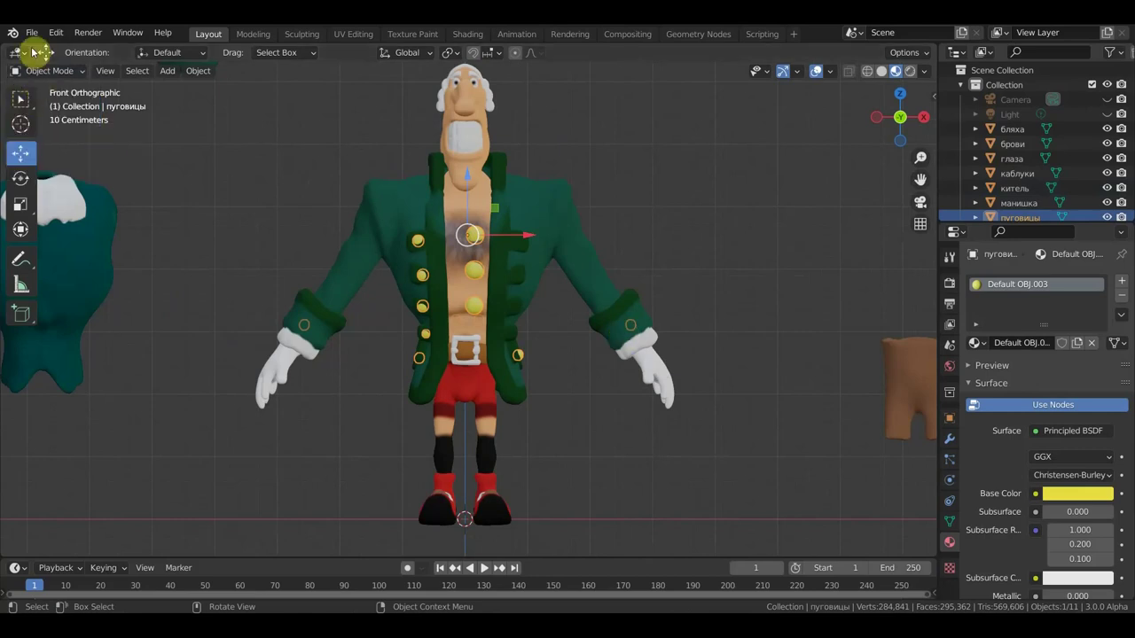
Reopen ливси.blend from Open Recent without saving, then select the buttons object.
click(32, 34)
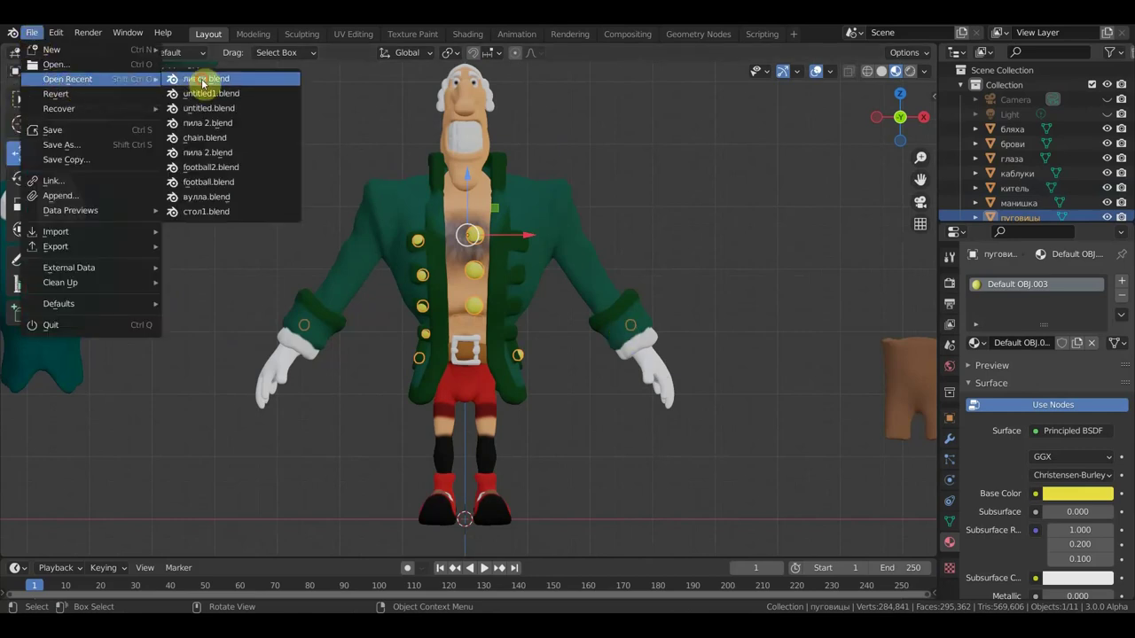
click(198, 80)
click(589, 348)
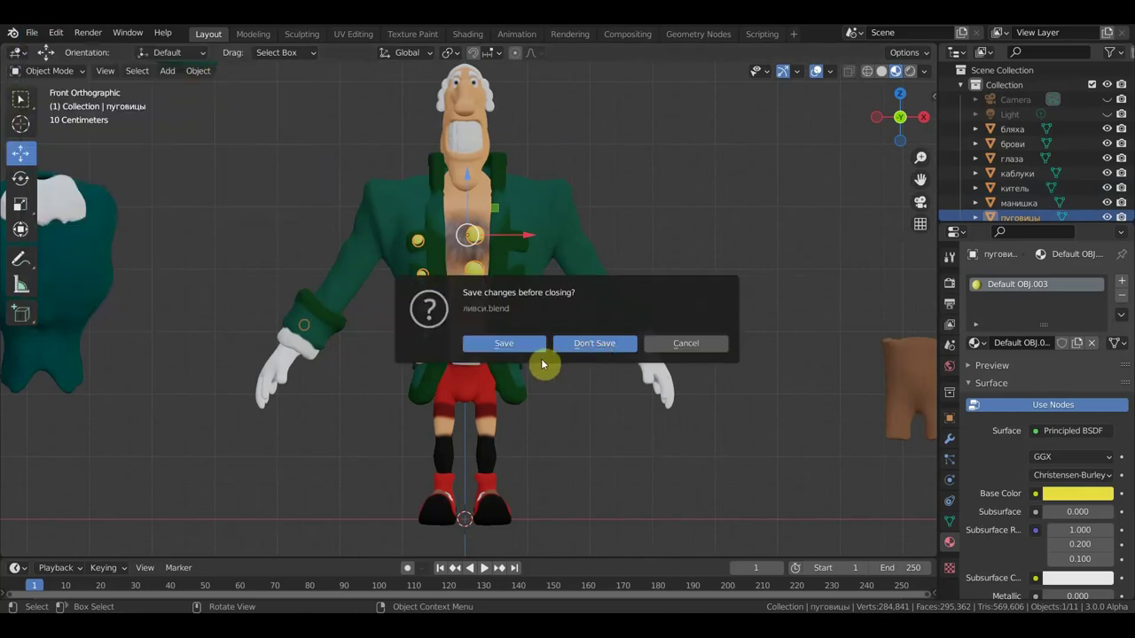
scroll(486, 329, up, 5)
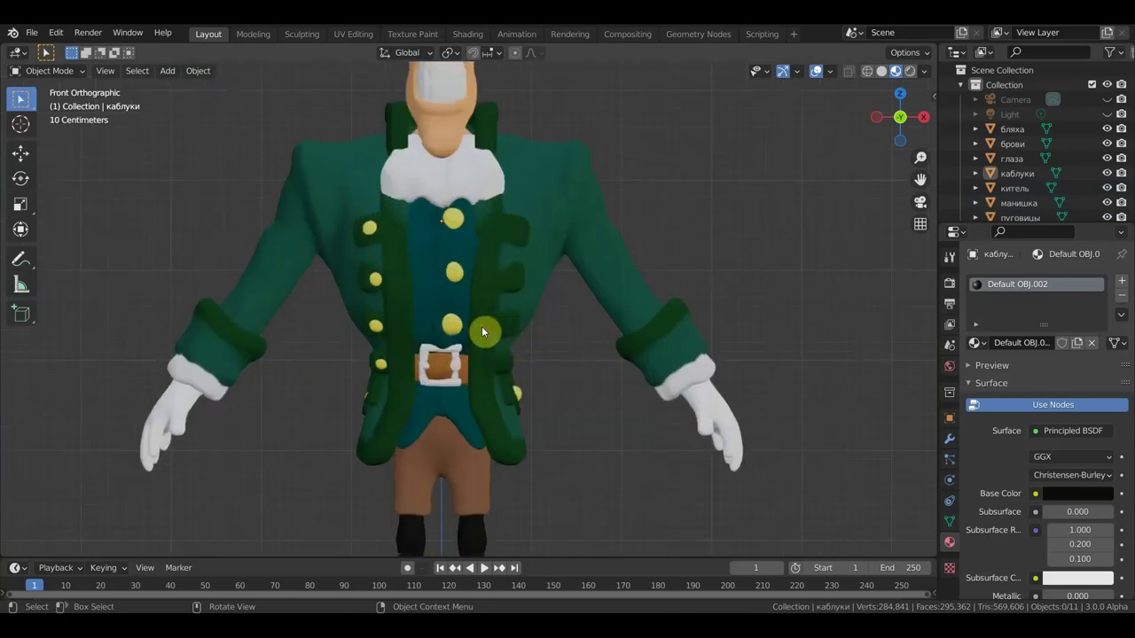
click(454, 275)
click(76, 71)
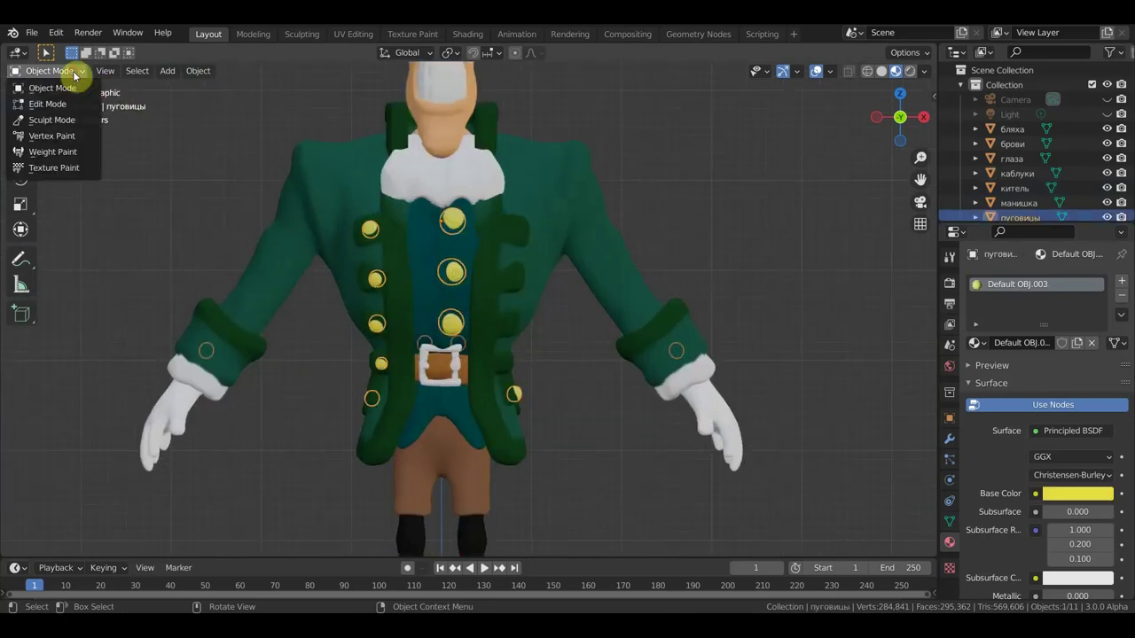
Enter Edit Mode on the buttons mesh in wireframe view and clear the selection.
click(48, 104)
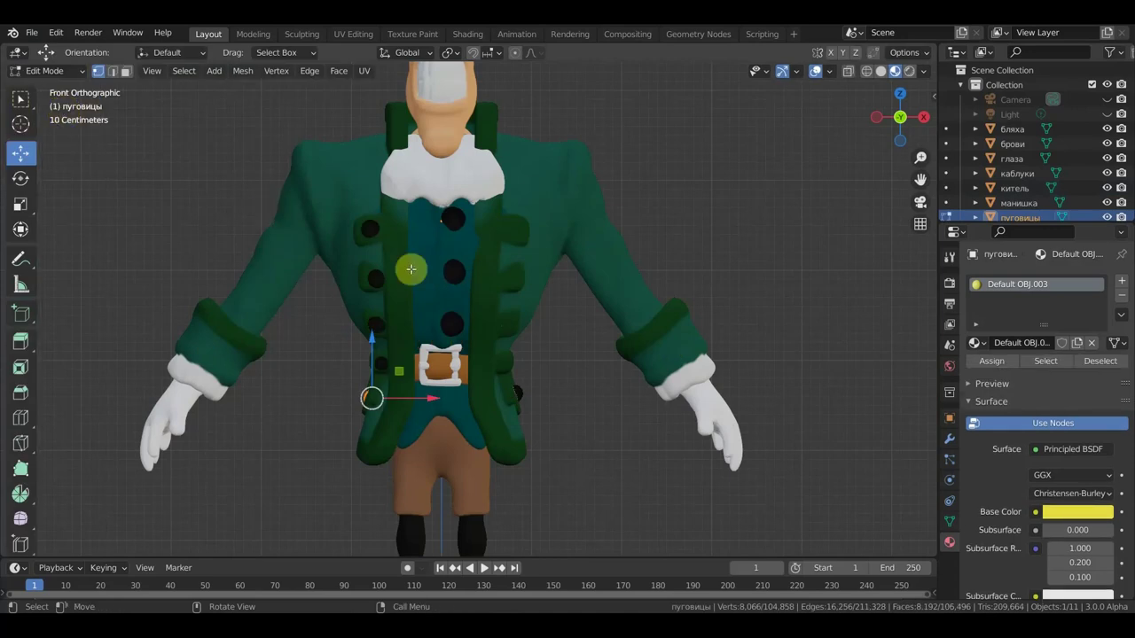
click(867, 72)
drag(435, 189, 468, 337)
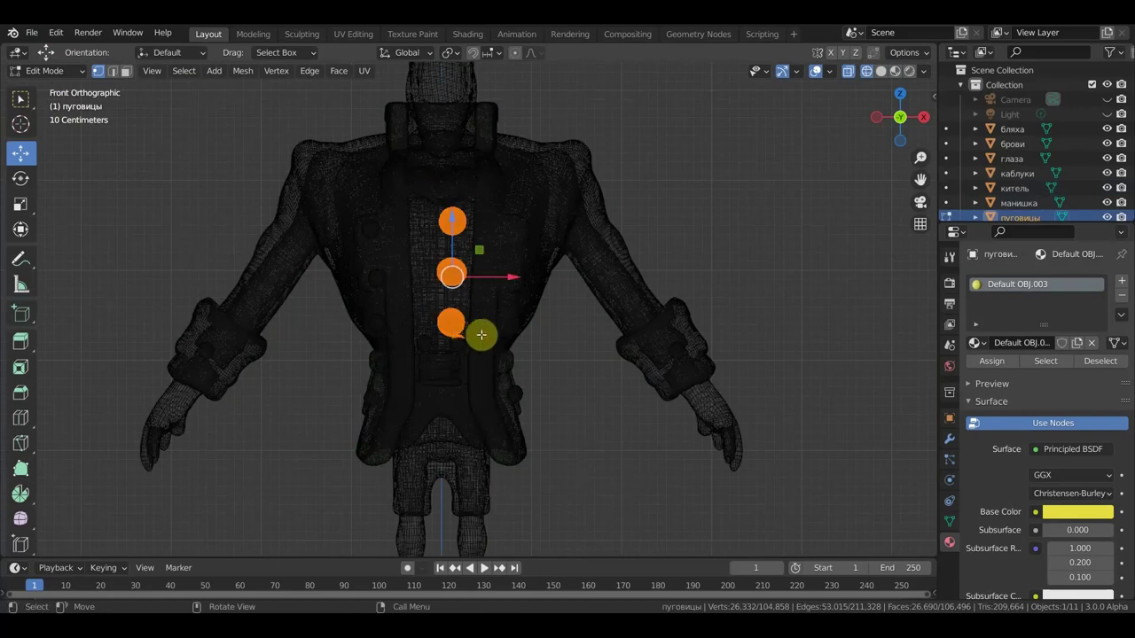
click(756, 259)
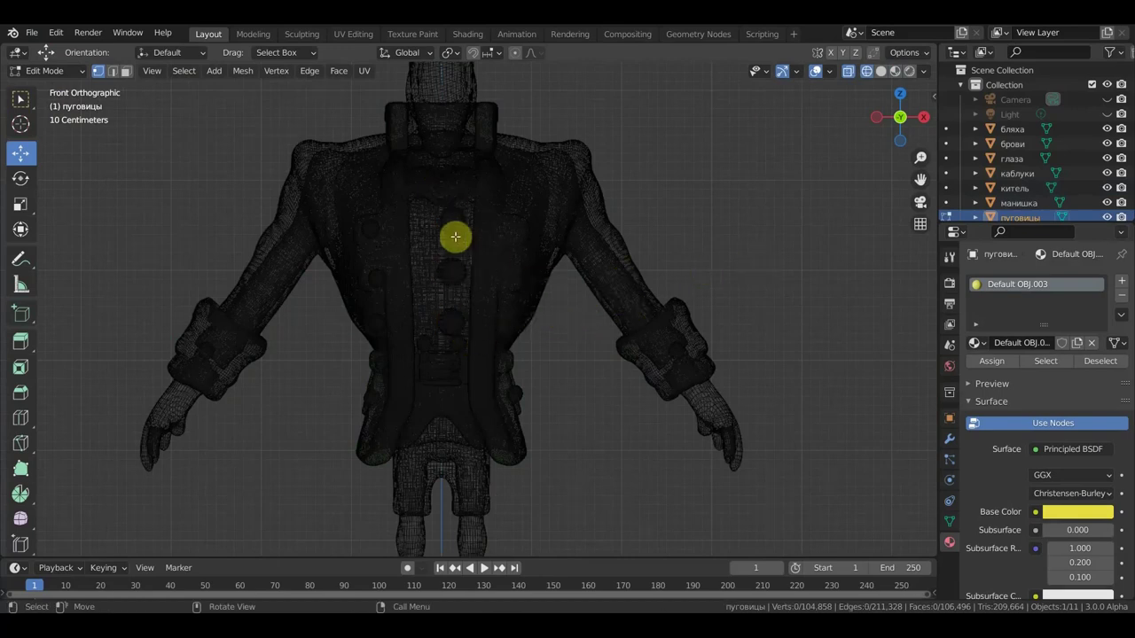
Select the three chest buttons, separate them by selection, and return to Object Mode.
key(l)
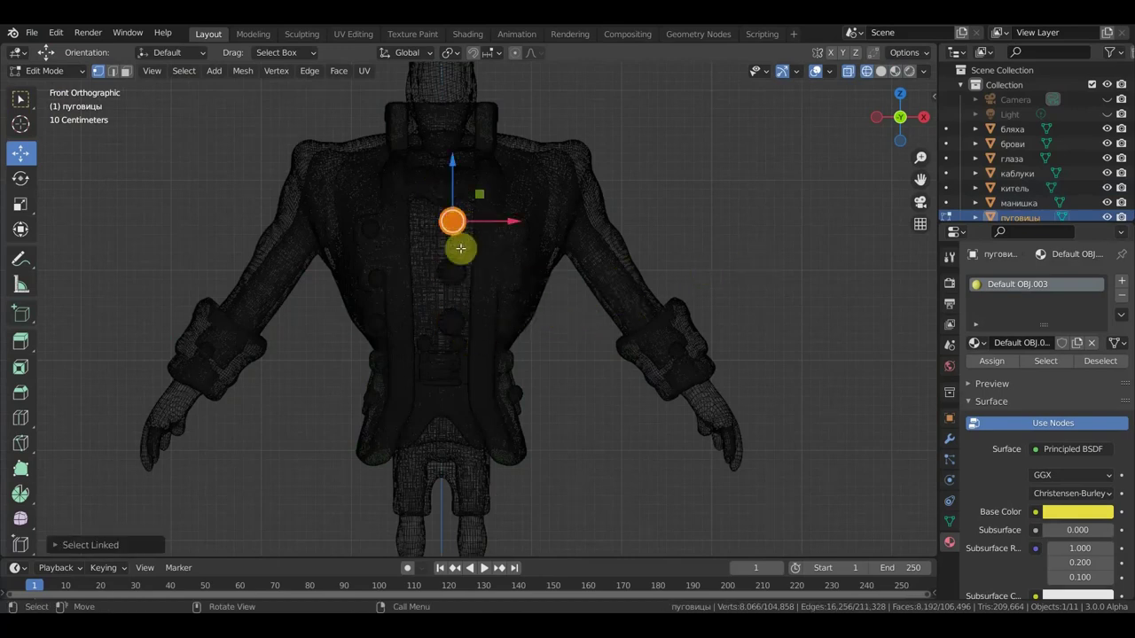
key(l)
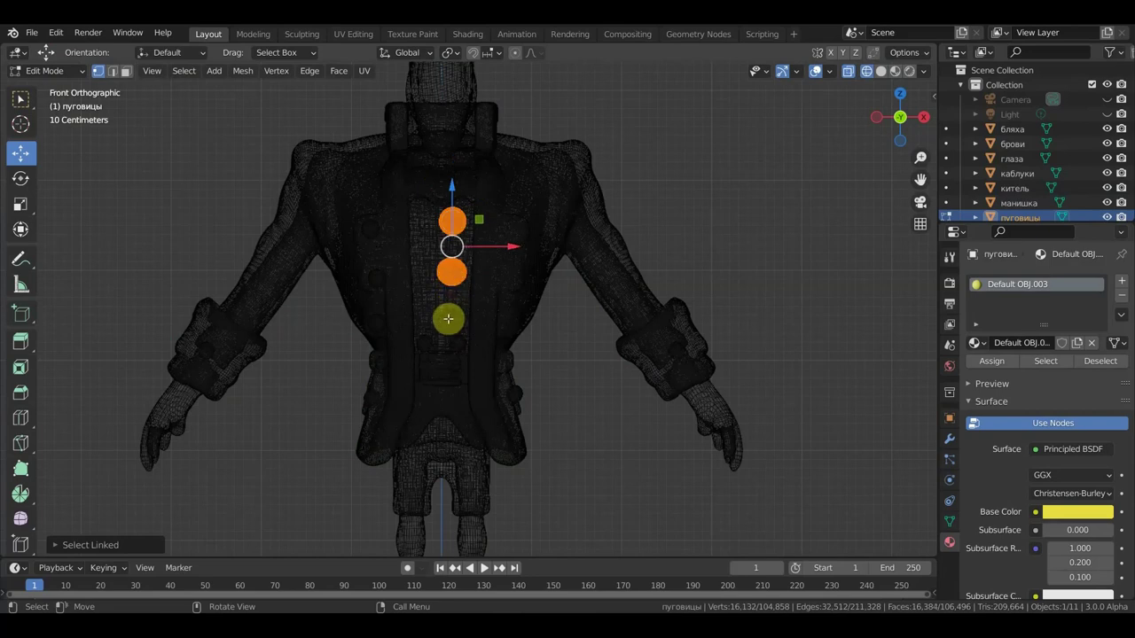
key(l)
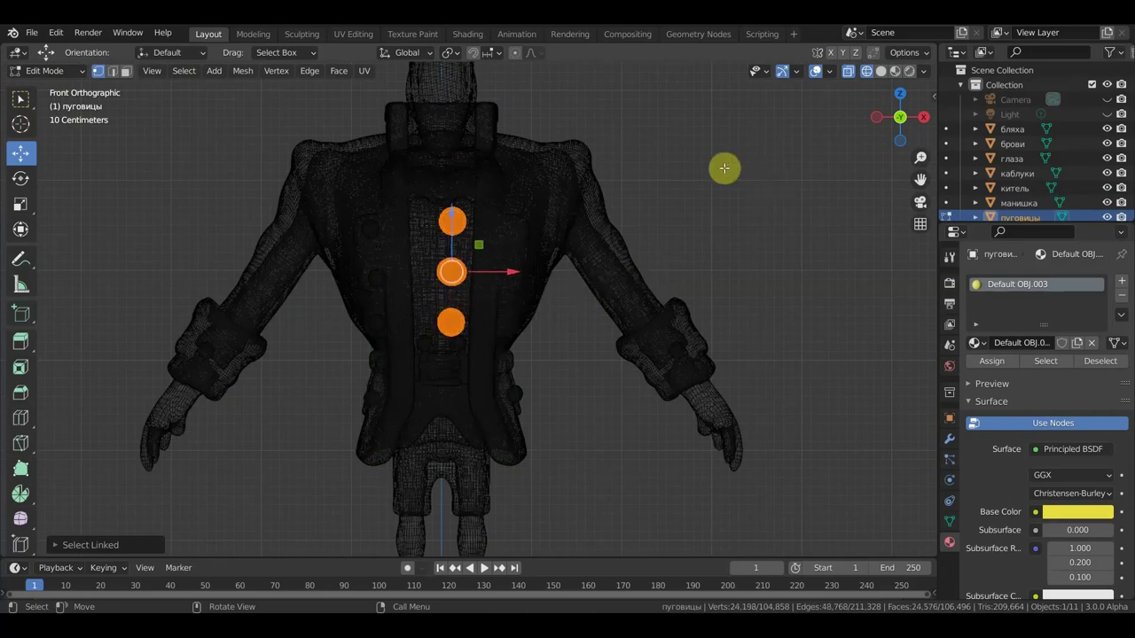
key(p)
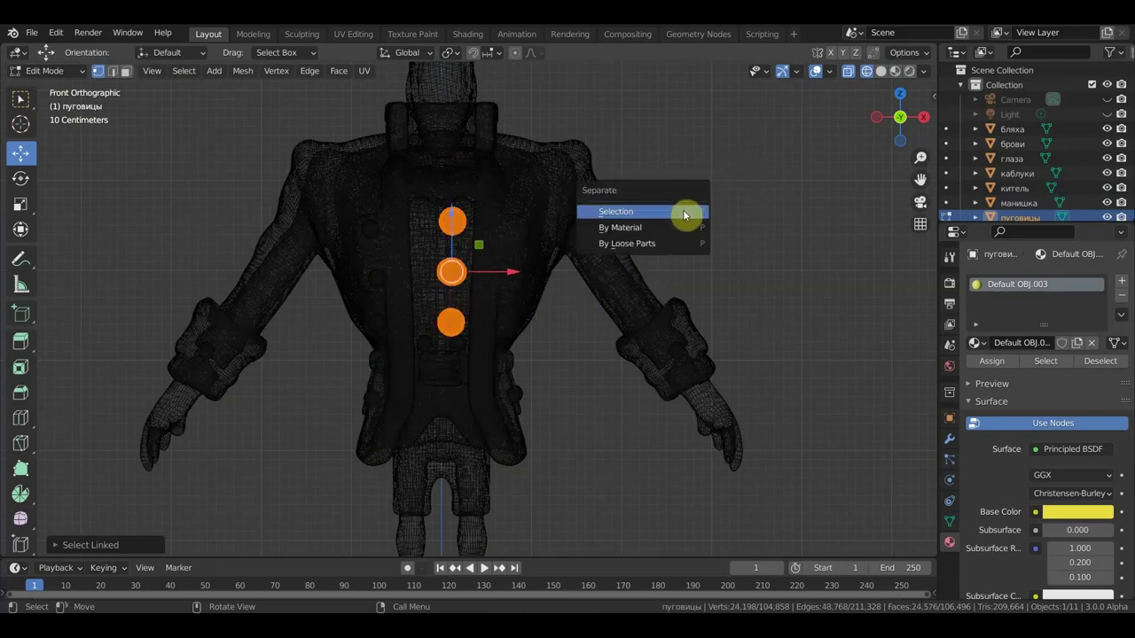
click(684, 212)
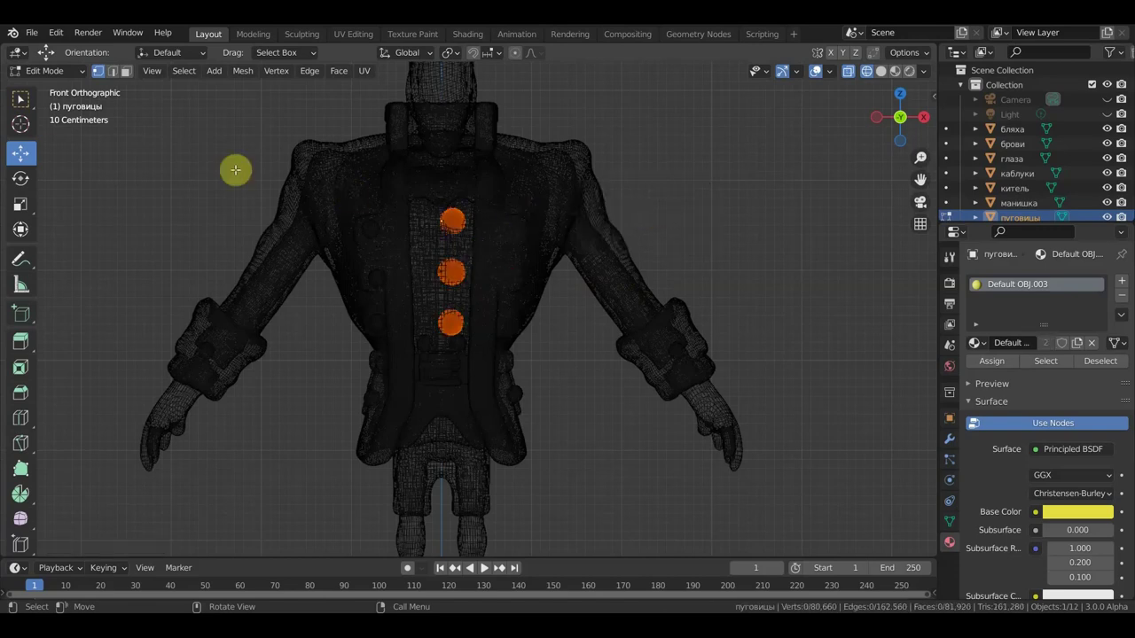
click(57, 74)
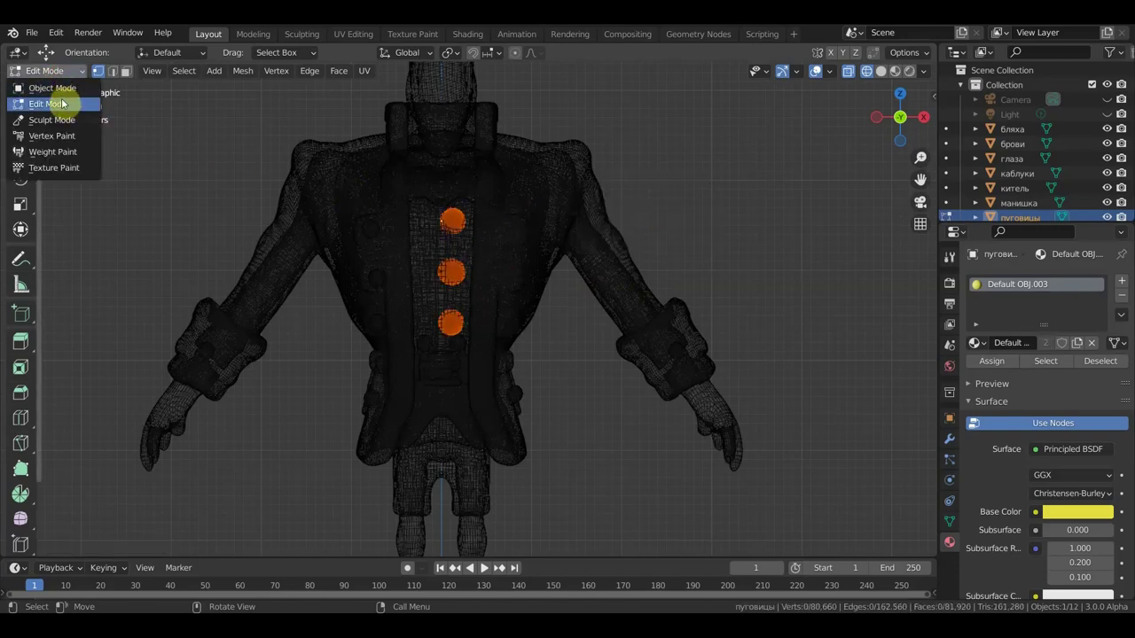
click(63, 90)
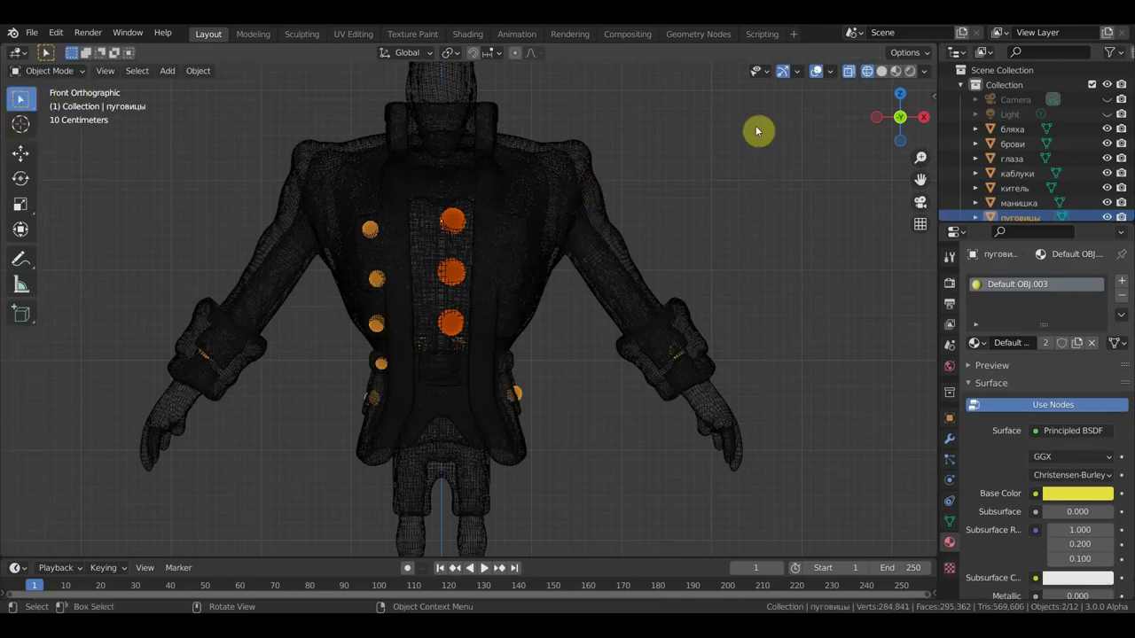
Switch to Solid shading, select the new пуговицы.001 buttons, and inspect them from the Right view.
click(881, 70)
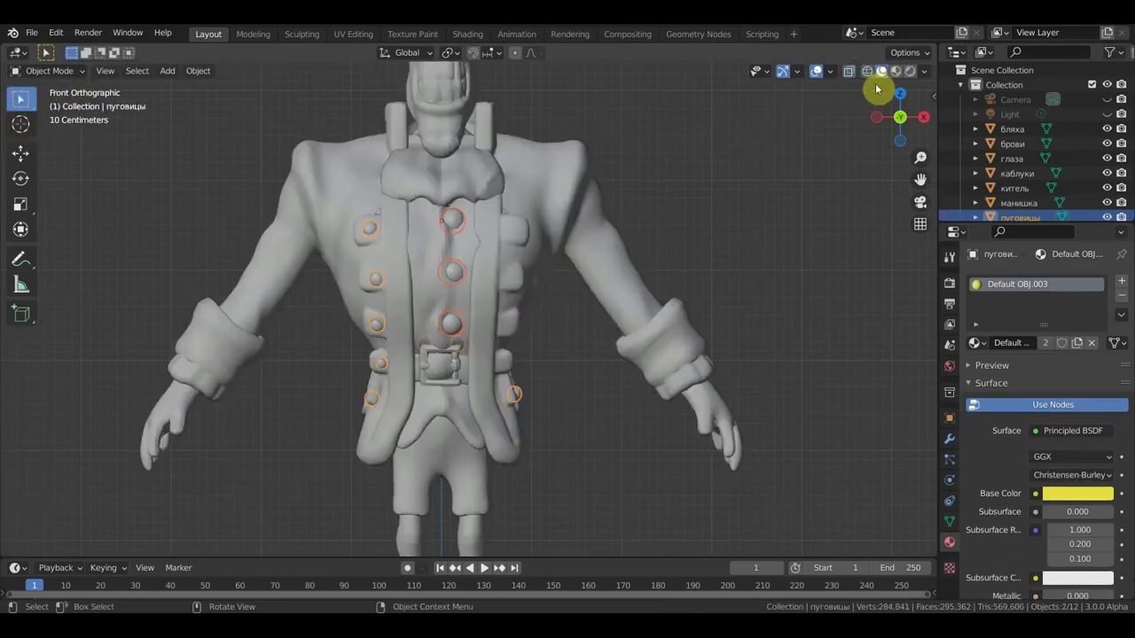
click(454, 223)
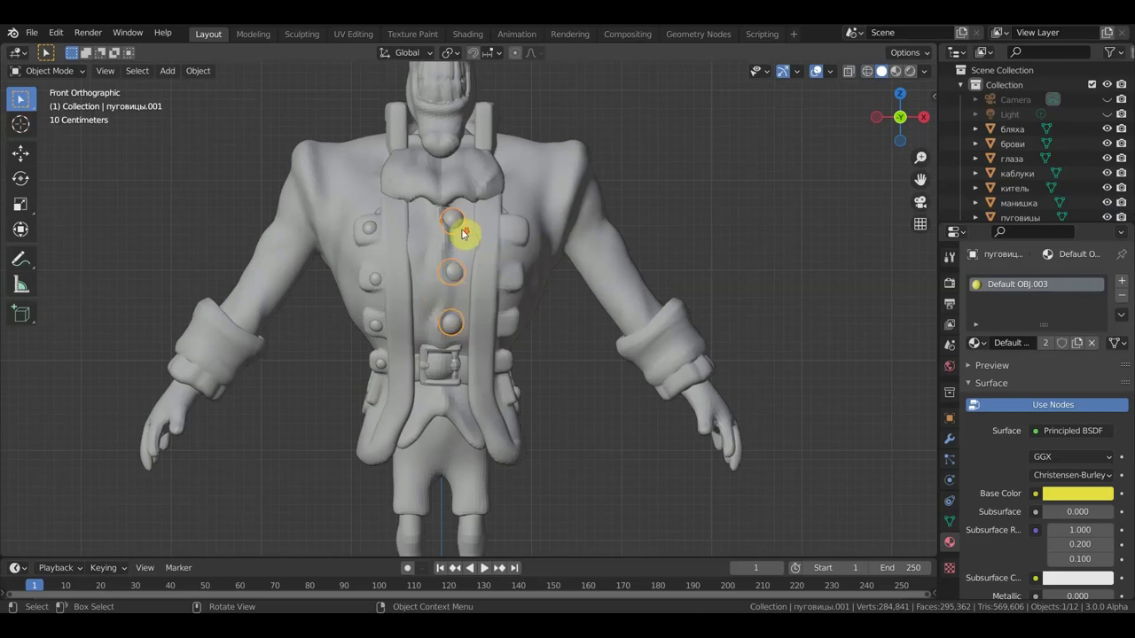
scroll(466, 231, down, 3)
mouse_move(465, 244)
middle_down()
mouse_move(868, 251)
mouse_move(834, 262)
middle_up()
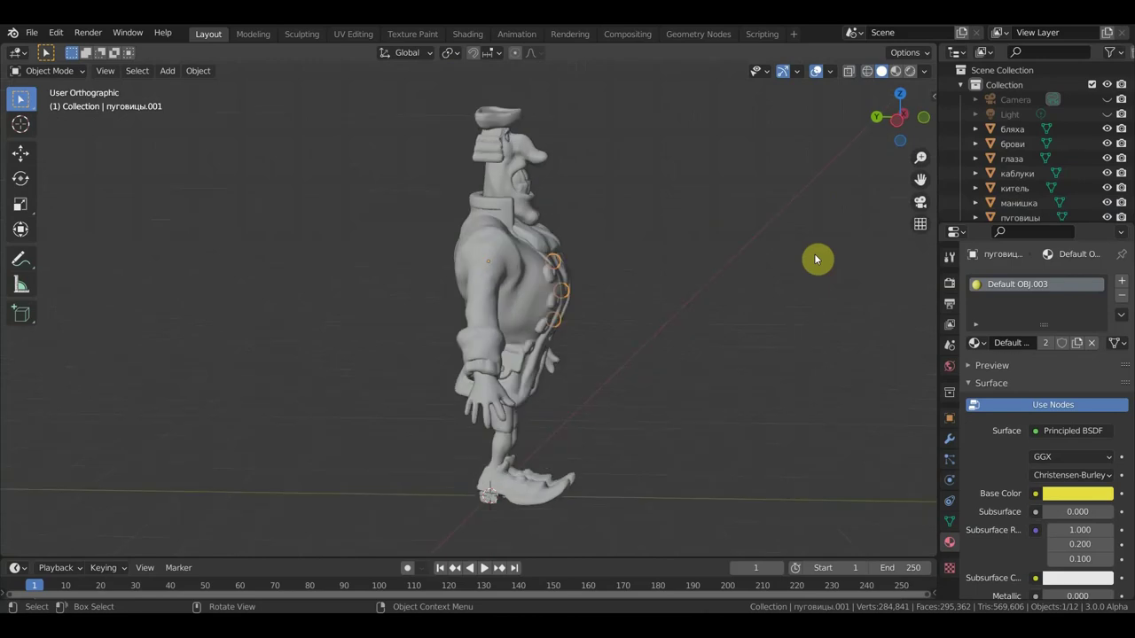
key(KP_3)
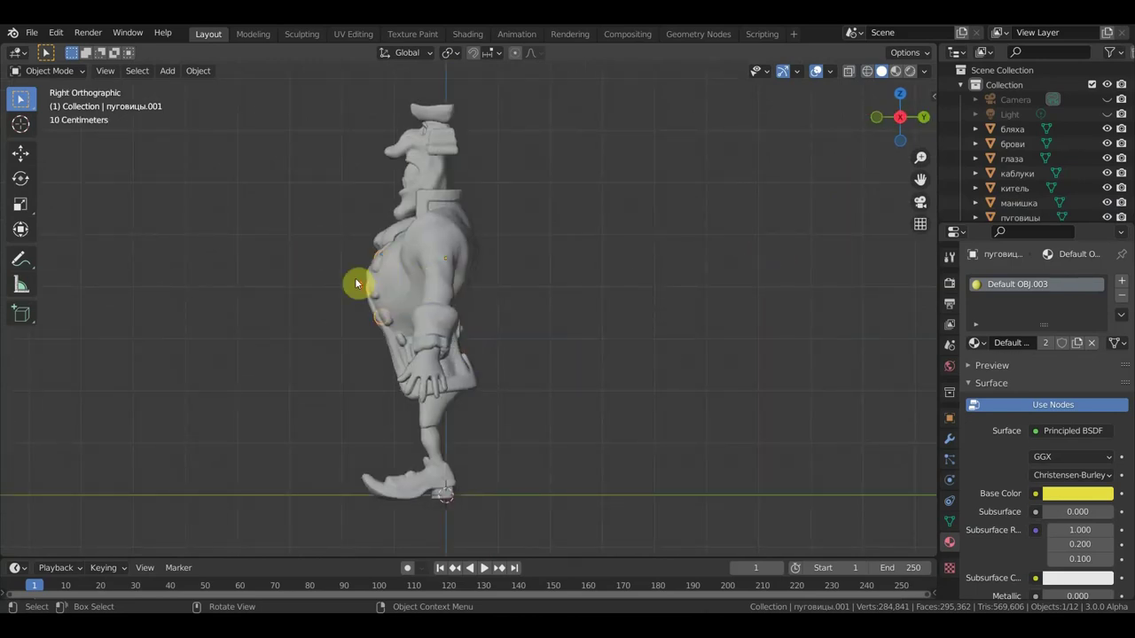
scroll(353, 287, up, 2)
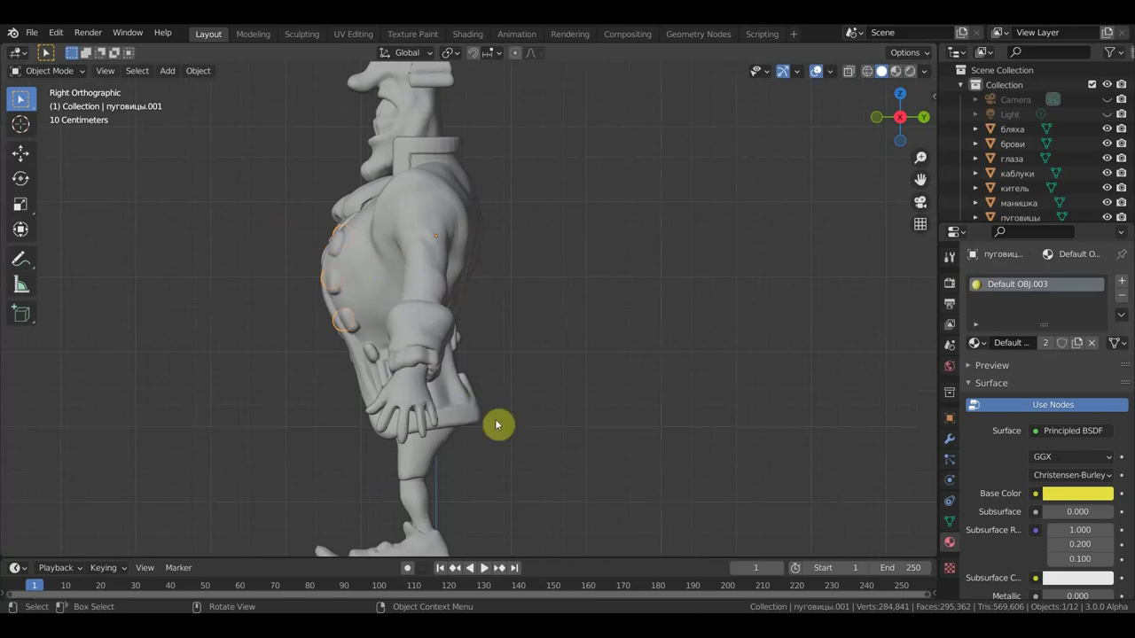
scroll(496, 430, down, 3)
mouse_move(553, 269)
middle_down()
mouse_move(610, 285)
mouse_move(832, 297)
mouse_move(697, 287)
middle_up()
scroll(743, 290, up, 2)
scroll(737, 291, down, 2)
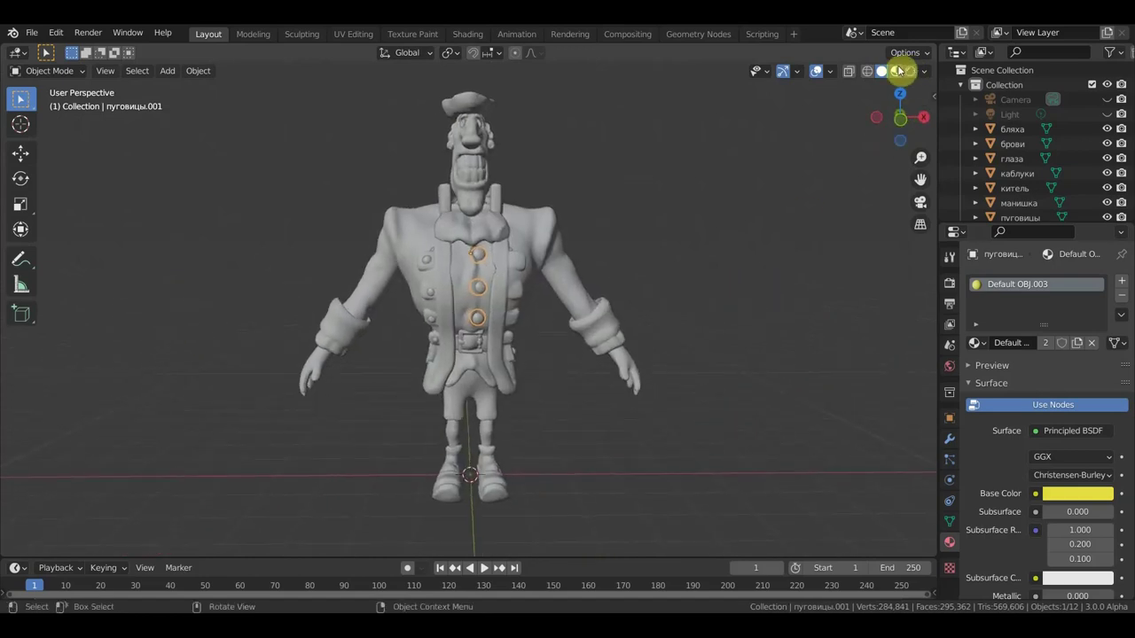
Show the textured китель model in Sculpt Mode with Rendered shading, orbited to perspective.
click(910, 71)
click(910, 71)
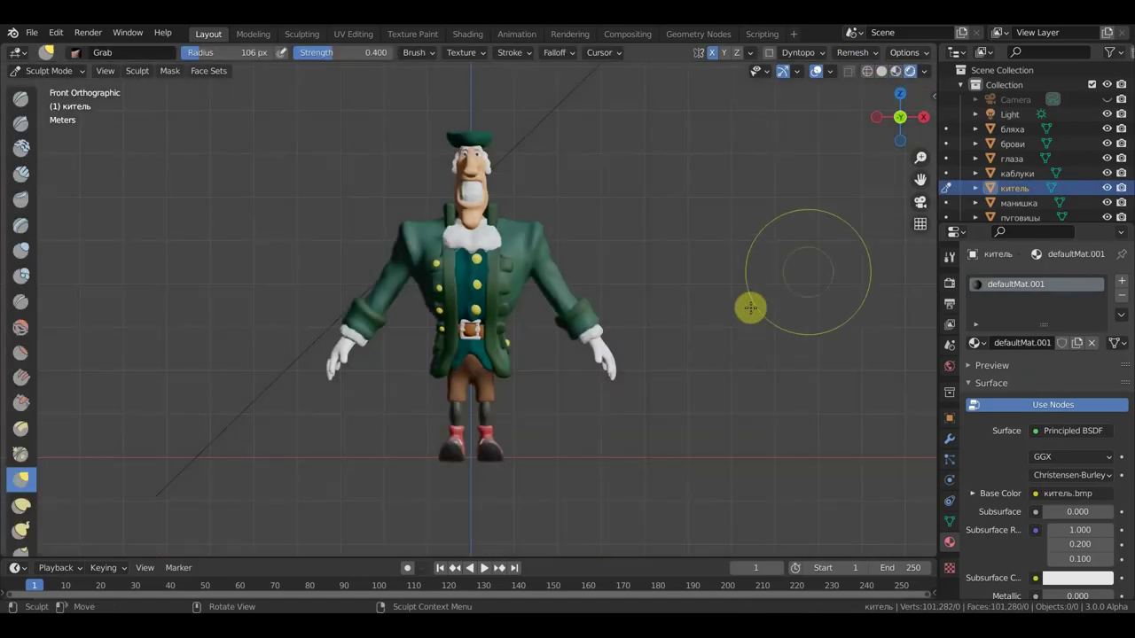
mouse_move(725, 317)
middle_down()
mouse_move(656, 324)
mouse_move(716, 319)
middle_up()
scroll(674, 323, up, 2)
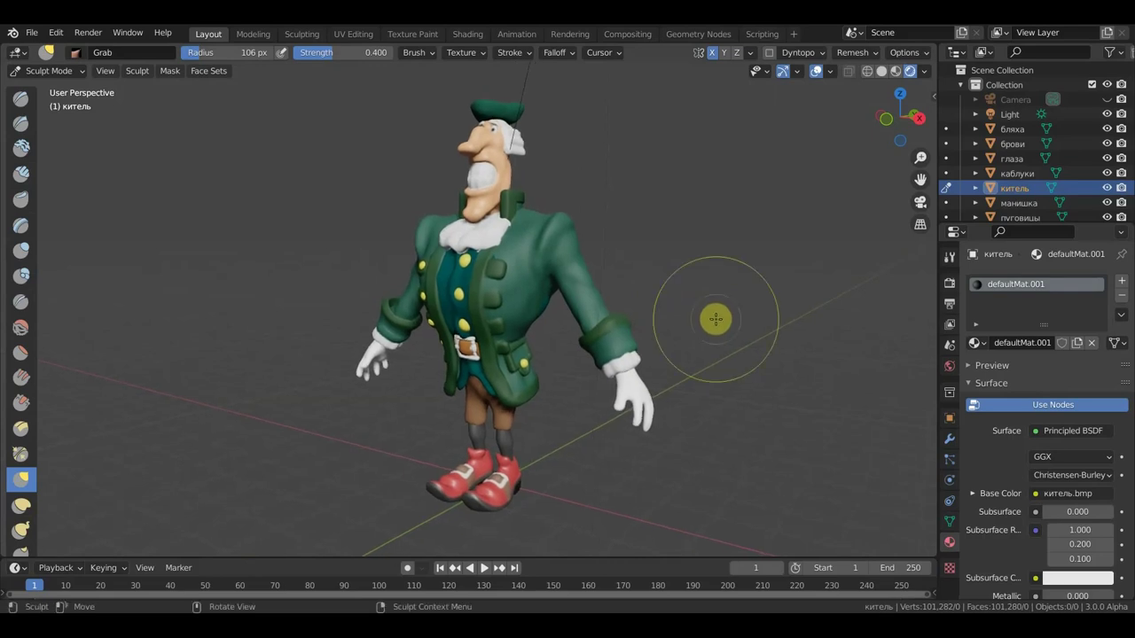